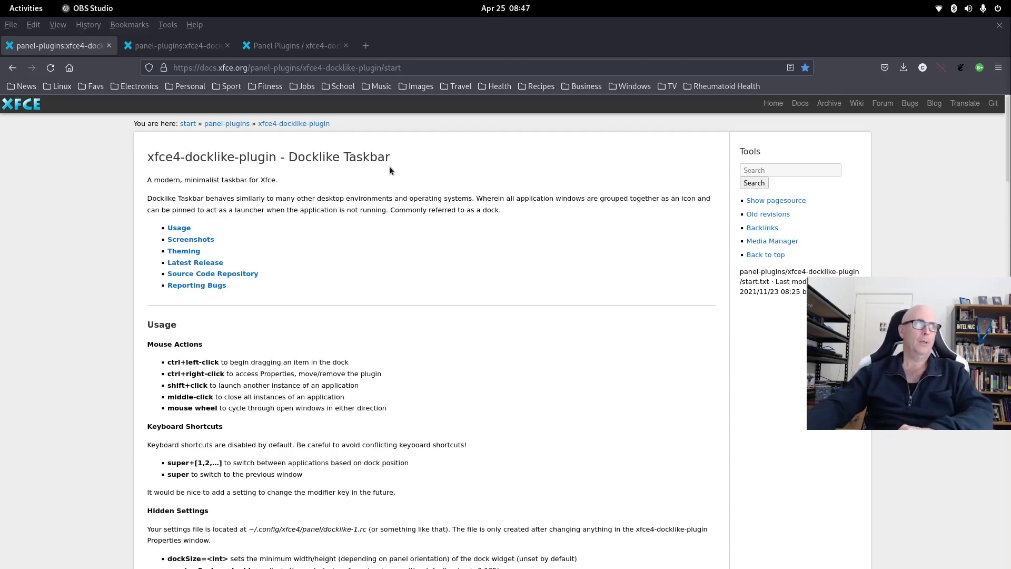
# - Scroll the docs page down to release 0.4.0 and its source and bug-reporting links
pyautogui.scroll(-10, 370, 212)
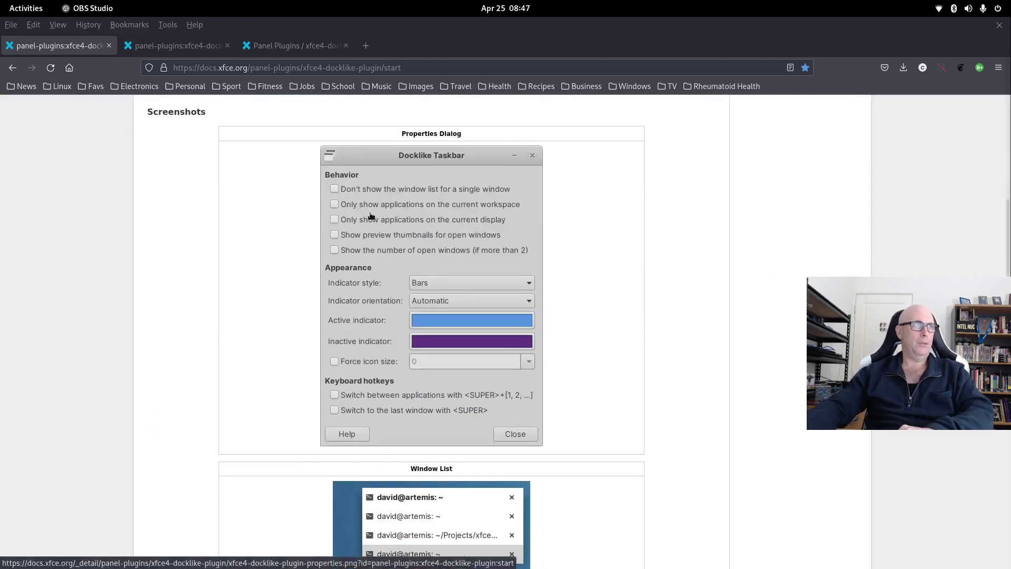
pyautogui.scroll(-10, 317, 232)
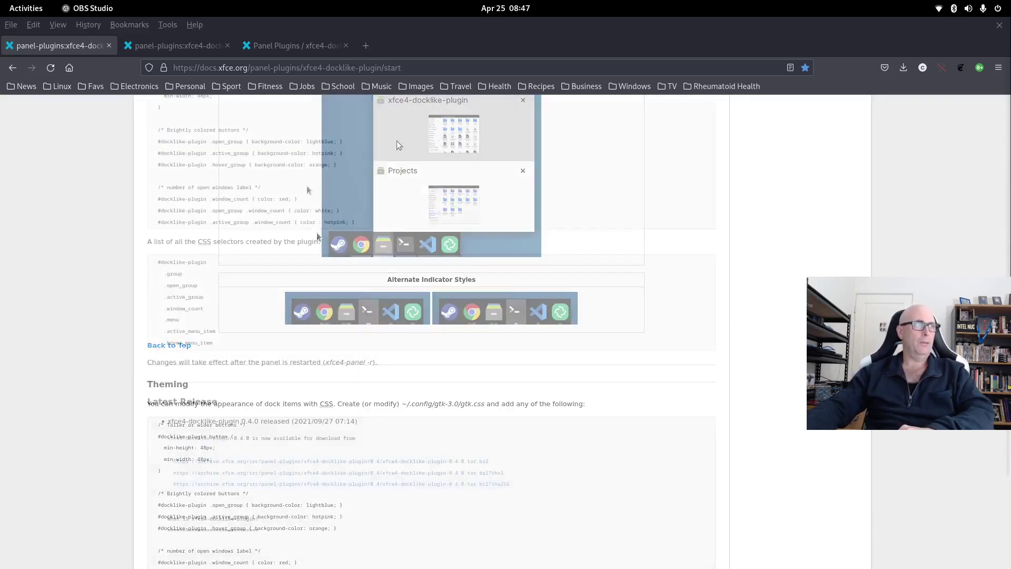
pyautogui.scroll(-4, 334, 223)
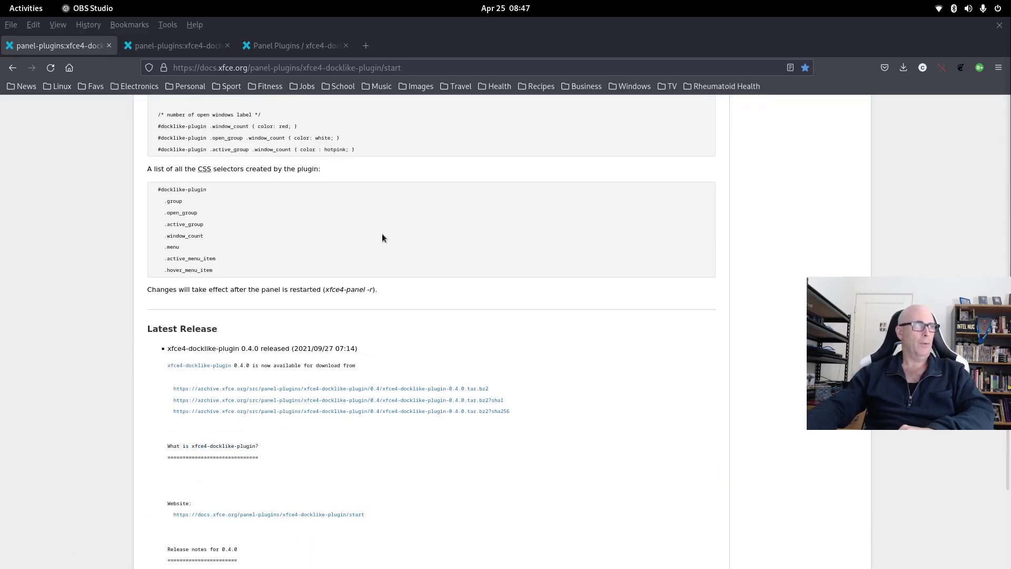
pyautogui.scroll(-3, 384, 237)
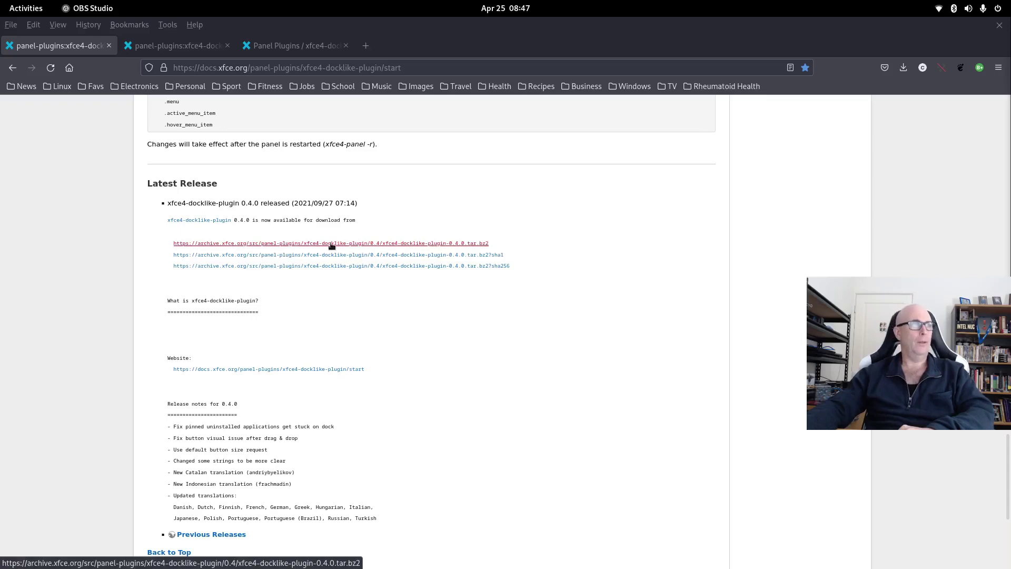
pyautogui.scroll(-5, 332, 245)
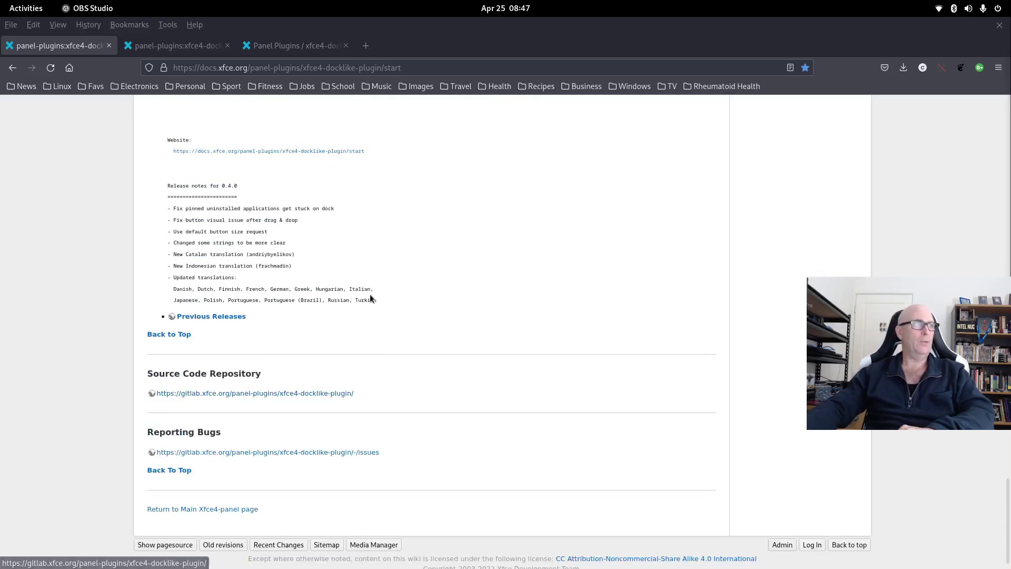
# - Scroll the GitLab project's README, then bring CherryTree forward and maximize it
pyautogui.click(257, 45)
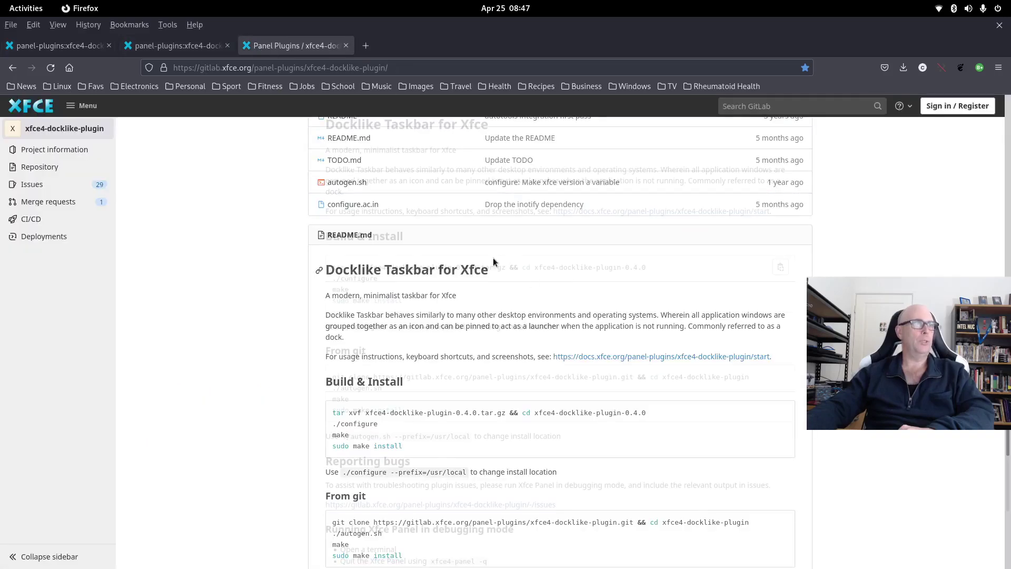
pyautogui.scroll(-3, 493, 261)
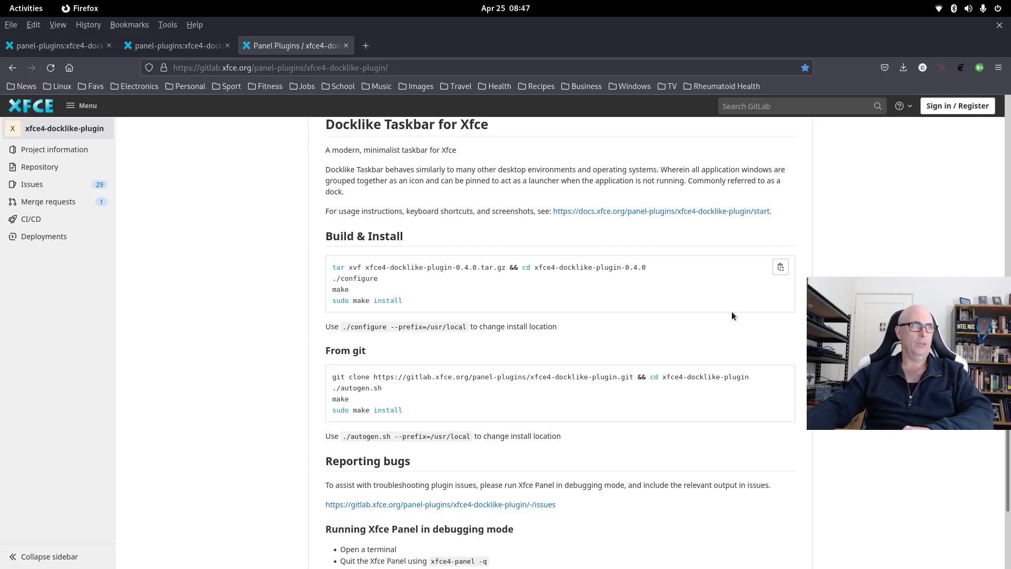
pyautogui.hotkey('alt', 'Tab')
pyautogui.press('super+Up')
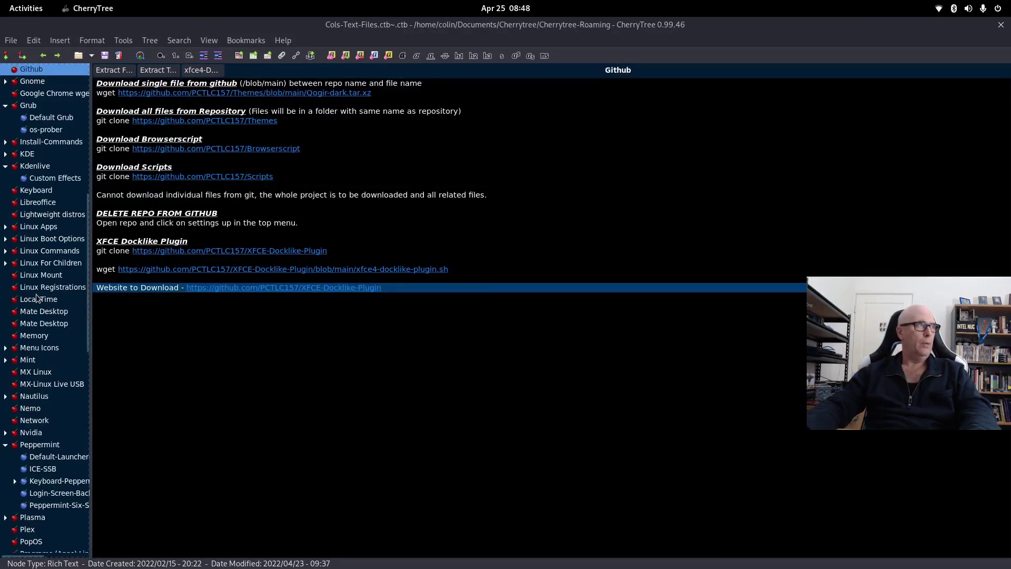
# - Scroll the CherryTree tree to the XFCE section and open the xfce4-Docklike Plugin note
pyautogui.scroll(-10, 34, 274)
pyautogui.click(50, 461)
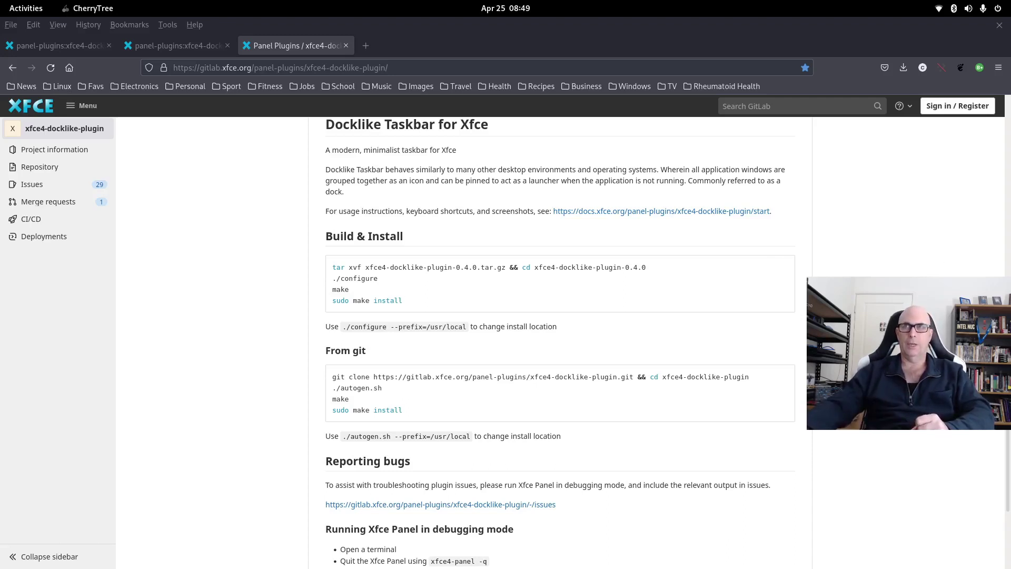
# - Drag the CherryTree window over the browser, then off the right screen edge
pyautogui.moveTo(1008, 121); pyautogui.dragTo(458, 155)
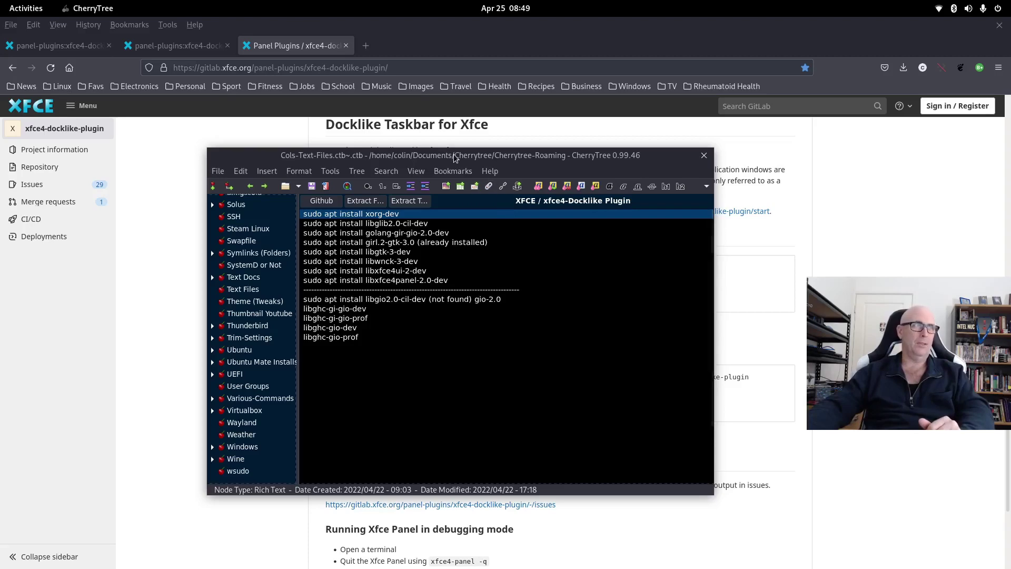
pyautogui.moveTo(455, 159); pyautogui.dragTo(1010, 158)
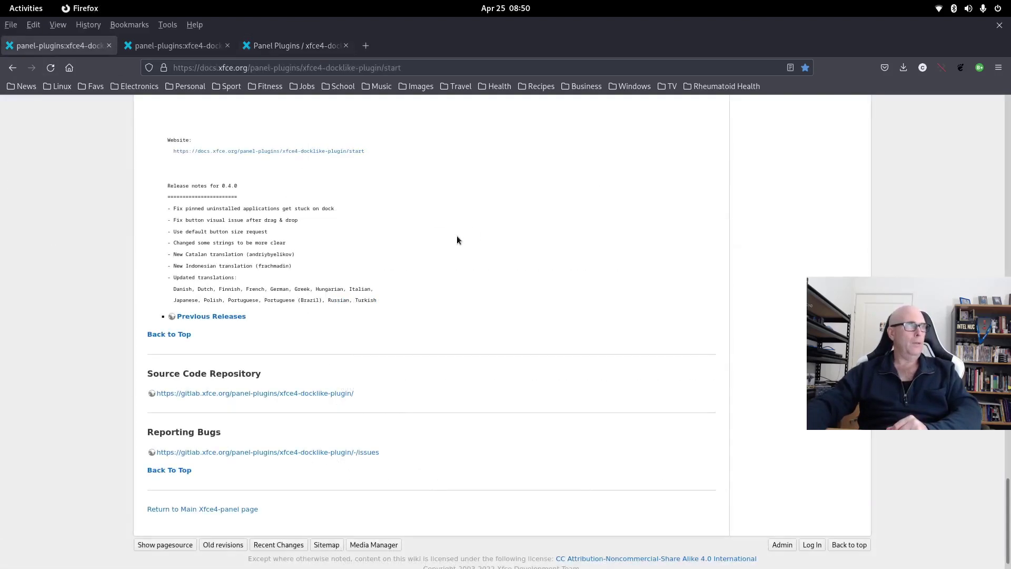
# - Scroll through the docs page's window-list preview screenshots and back up
pyautogui.scroll(15, 456, 237)
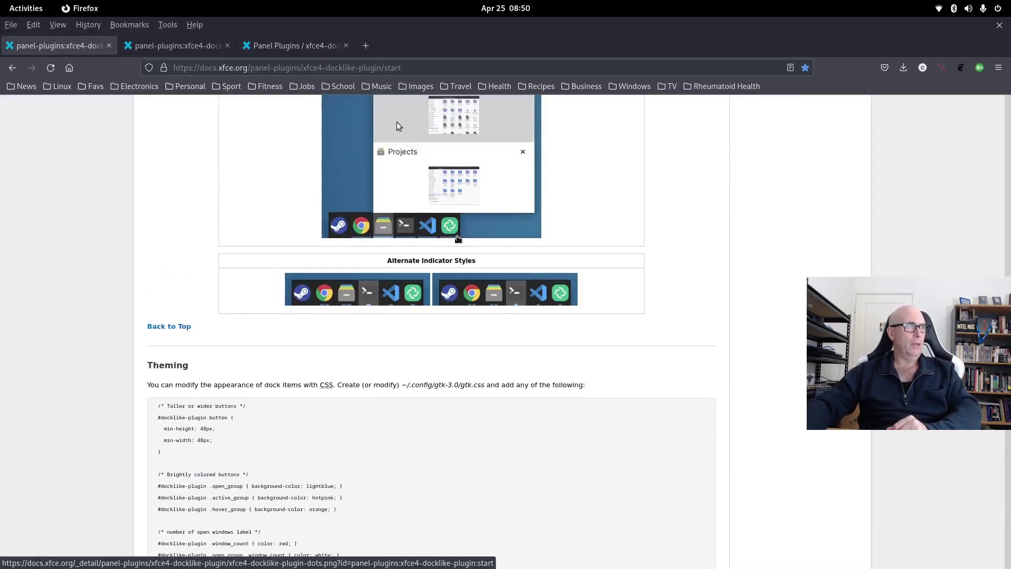
pyautogui.scroll(3, 598, 227)
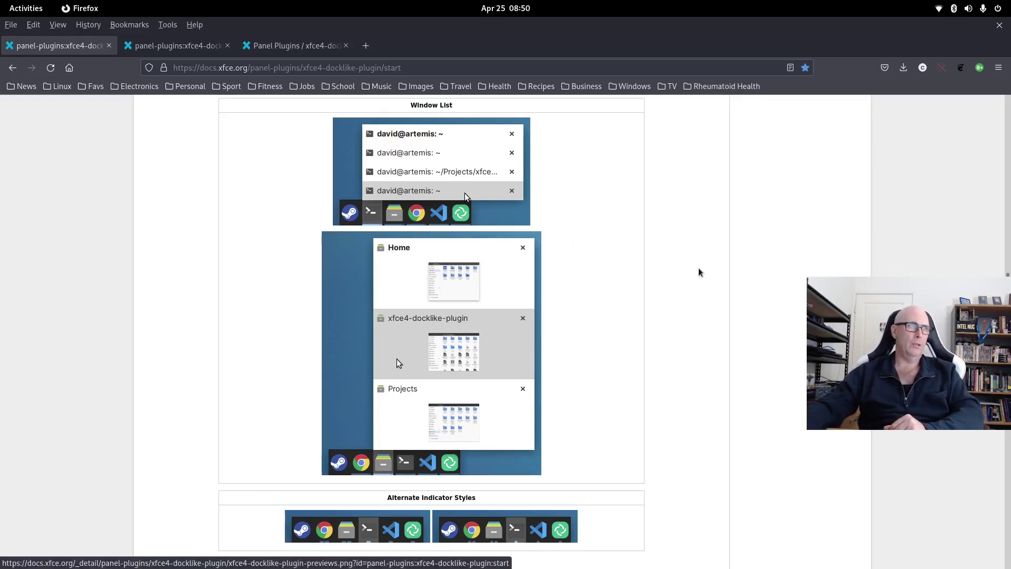
pyautogui.scroll(-2, 664, 303)
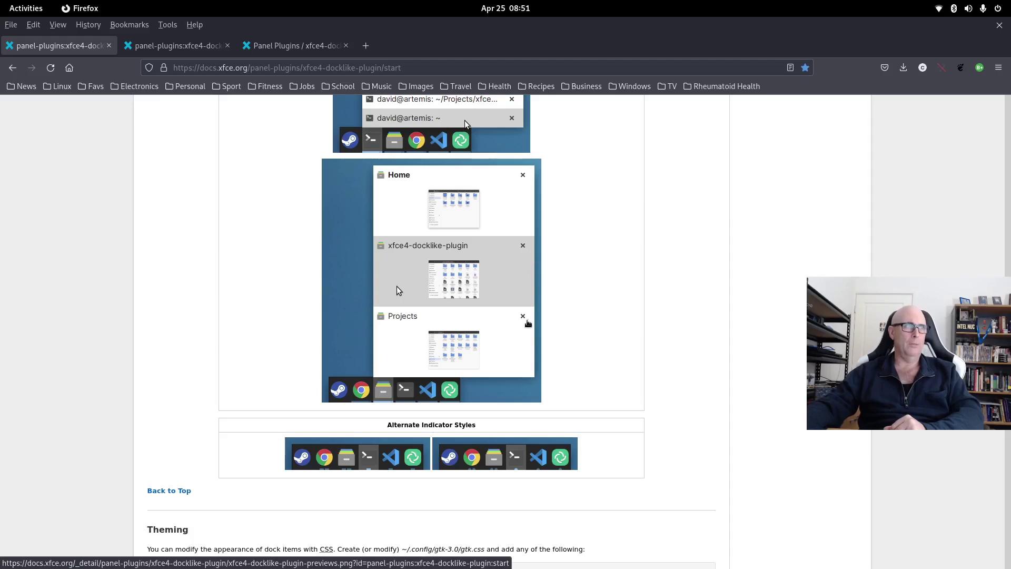
pyautogui.scroll(-5, 560, 292)
pyautogui.scroll(15, 559, 293)
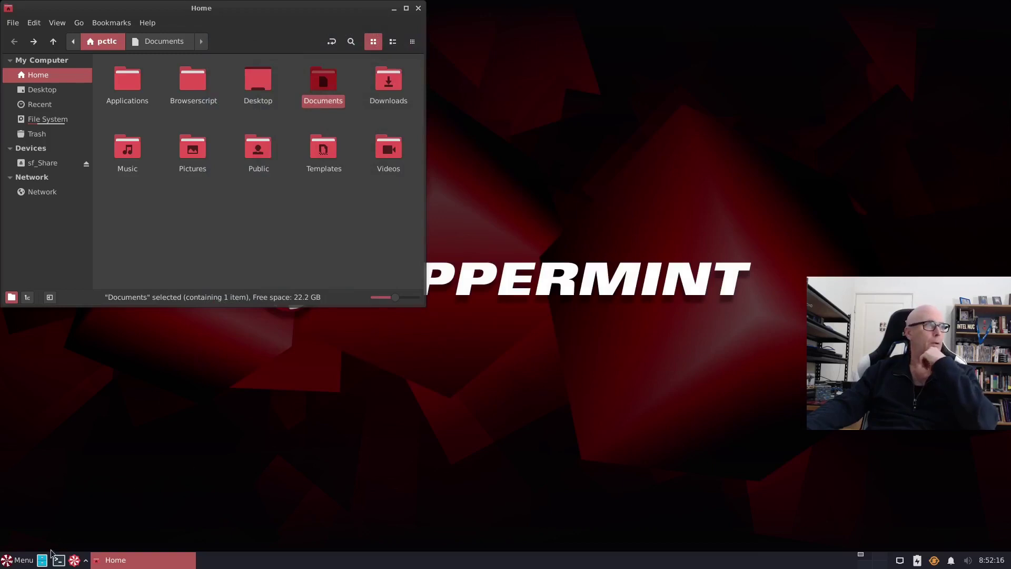
# - Launch Firefox from the Whisker Menu's Internet category
pyautogui.click(14, 561)
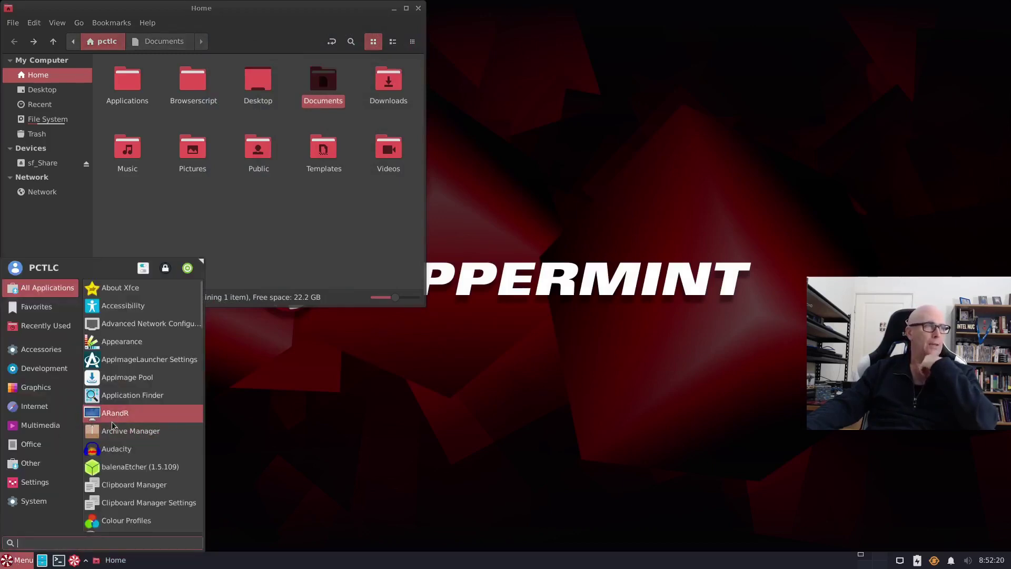
pyautogui.click(45, 409)
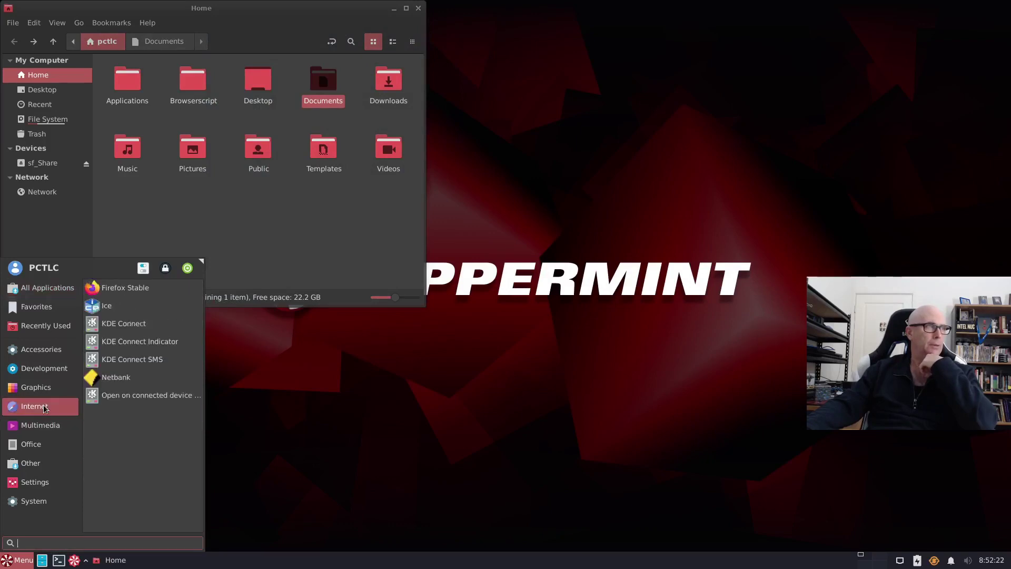
pyautogui.press('Escape')
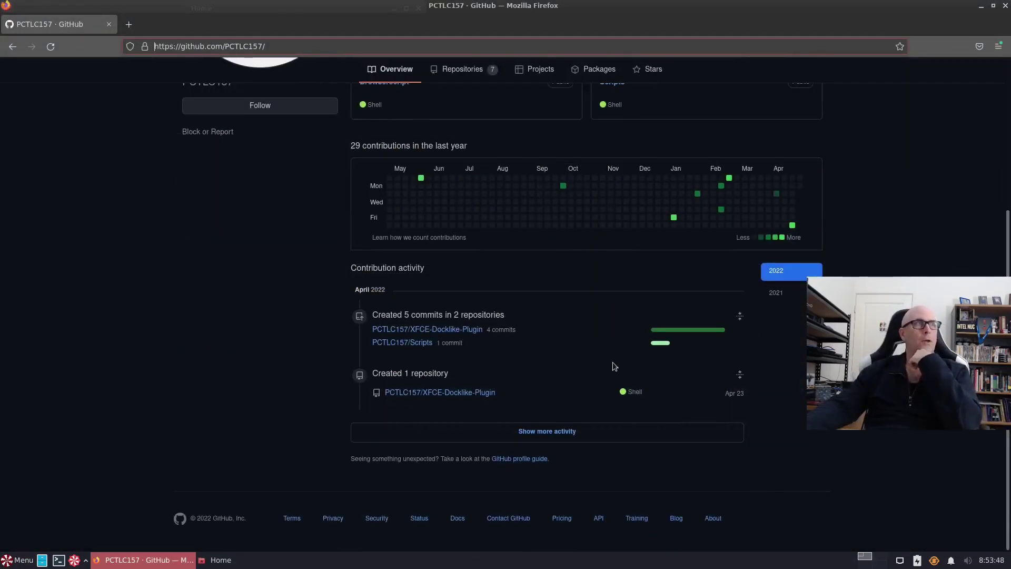
# - Open the XFCE-Docklike-Plugin repository from the GitHub profile page
pyautogui.scroll(5, 458, 369)
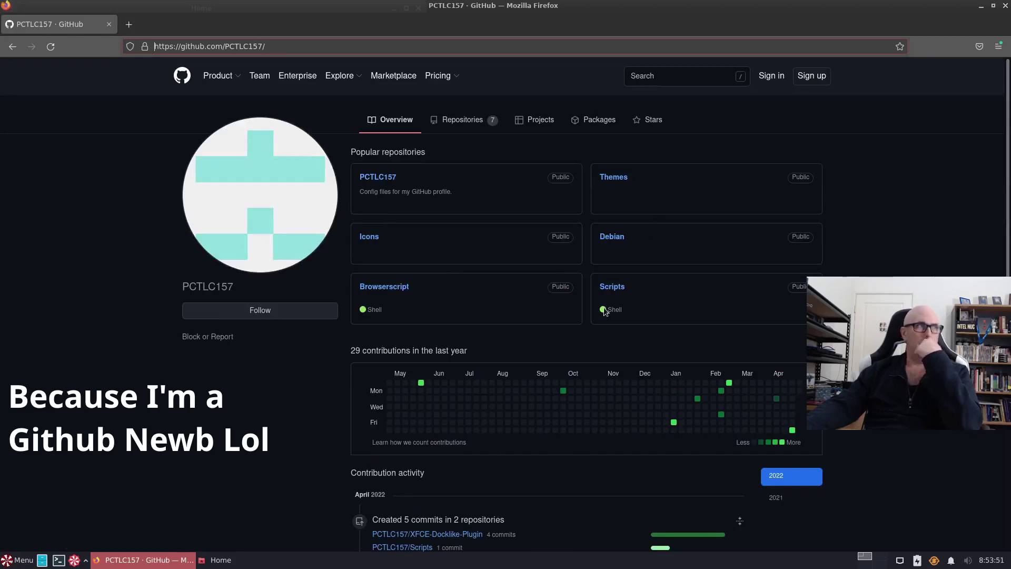
pyautogui.scroll(-4, 510, 329)
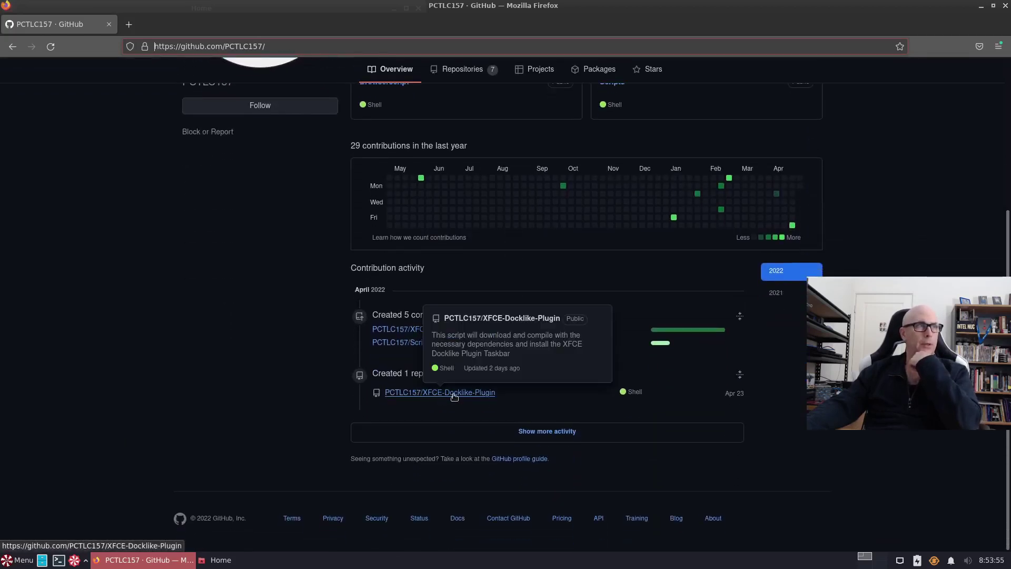
pyautogui.click(451, 393)
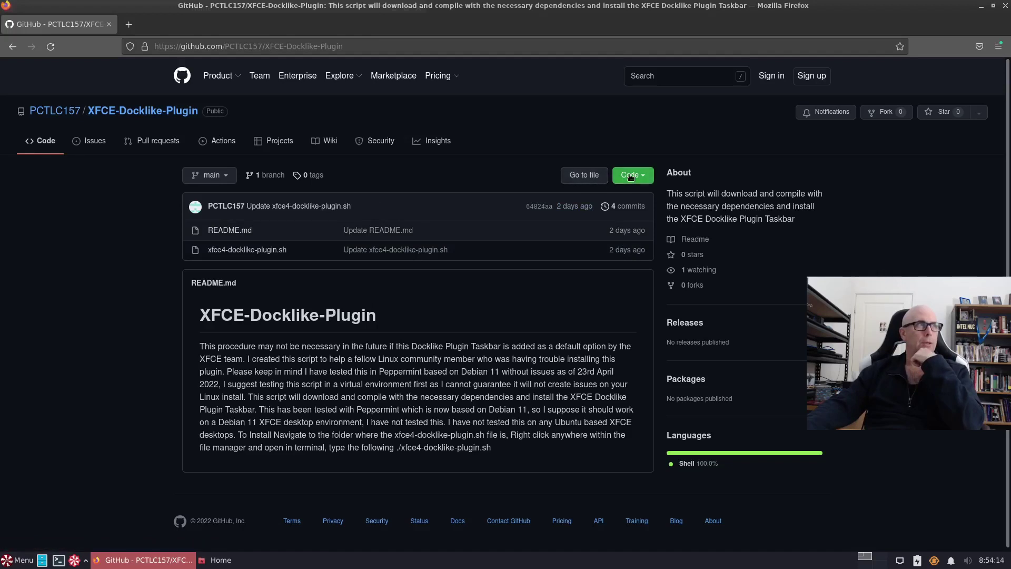
# - Download the repository with Code > Download ZIP, saving XFCE-Docklike-Plugin-main.zip to disk
pyautogui.click(630, 176)
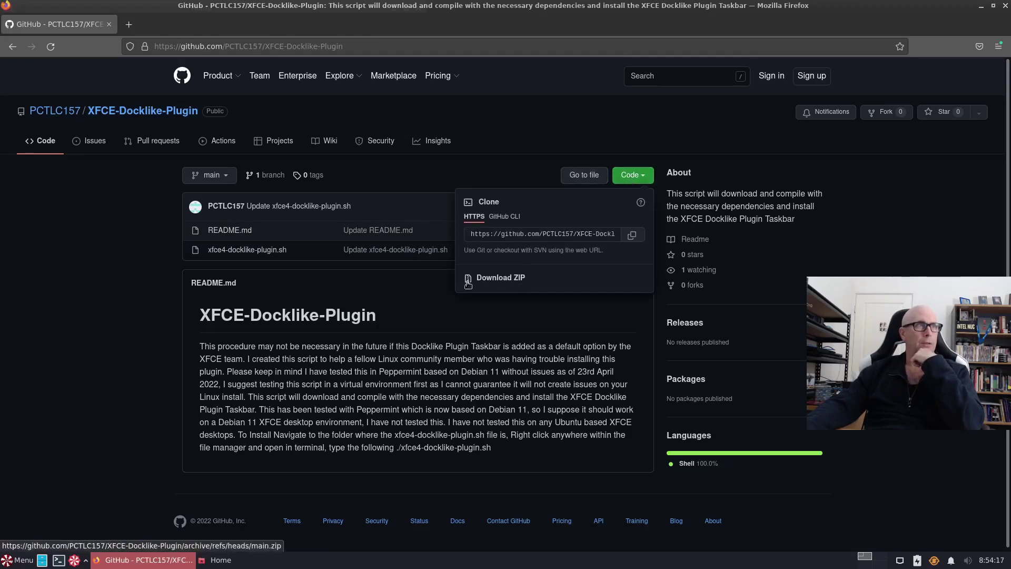
pyautogui.click(469, 279)
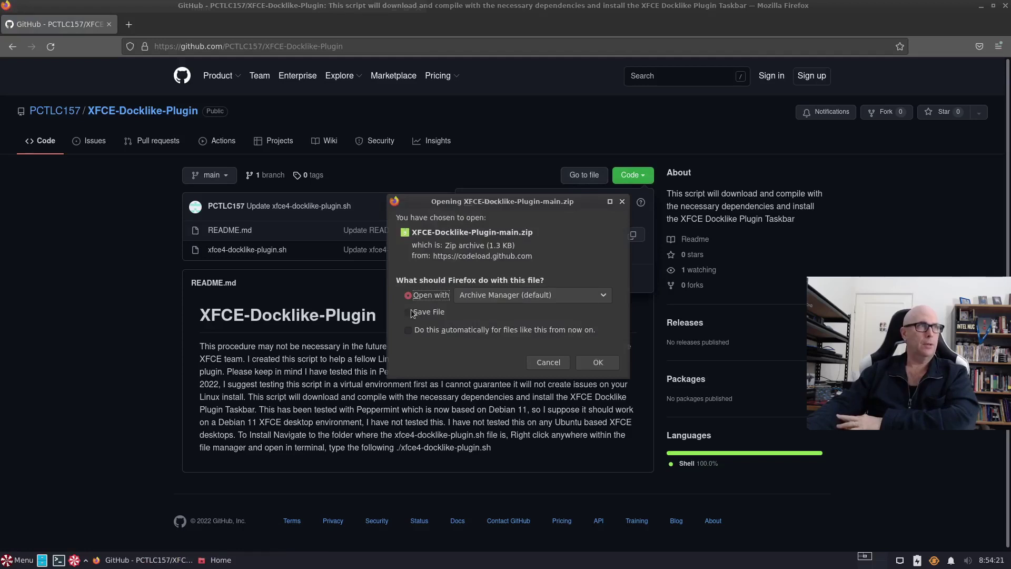
pyautogui.click(409, 315)
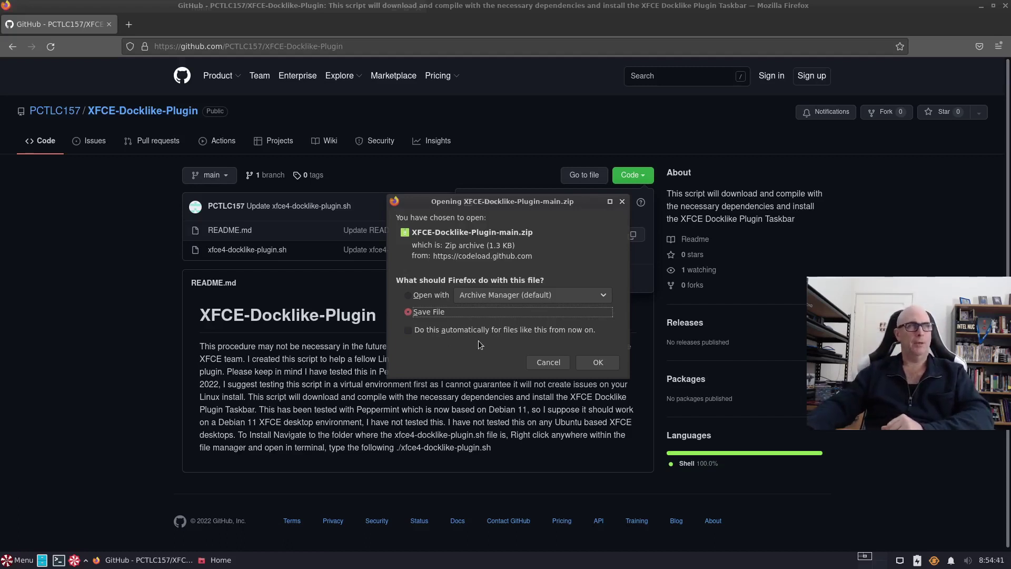
pyautogui.click(597, 363)
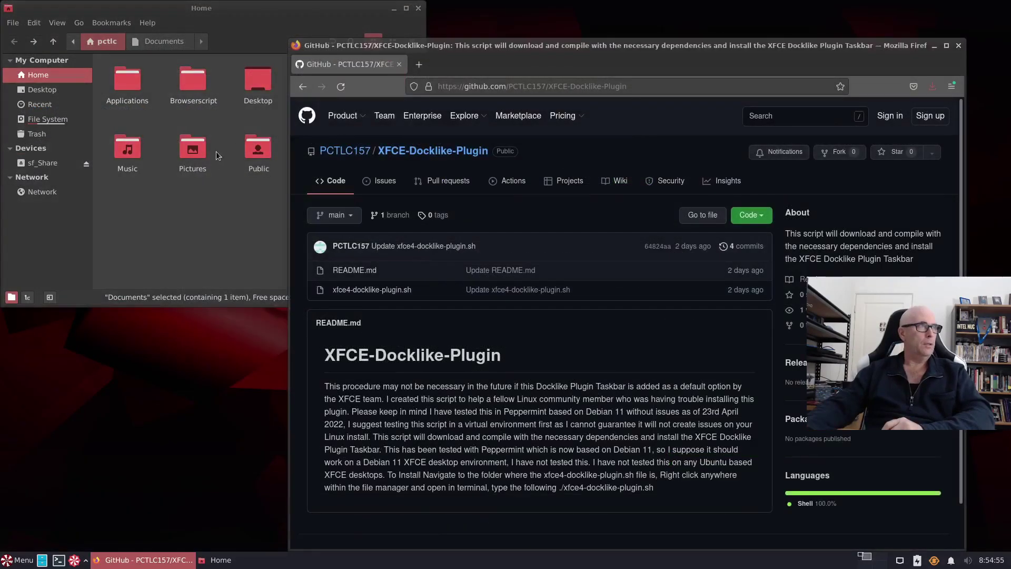
# - In Downloads, extract XFCE-Docklike-Plugin-main.zip here and open the extracted folder
pyautogui.click(233, 115)
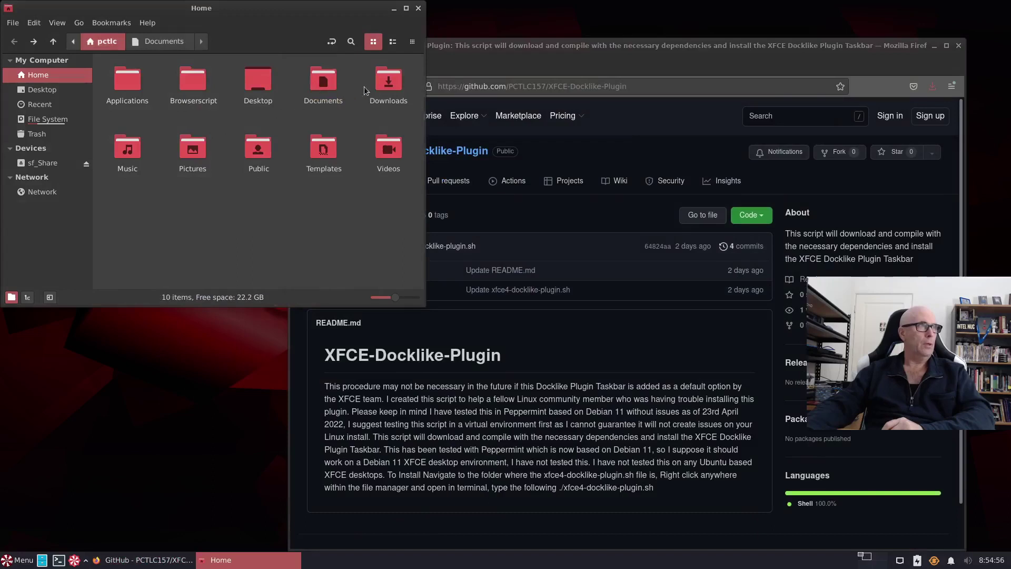
pyautogui.doubleClick(386, 84)
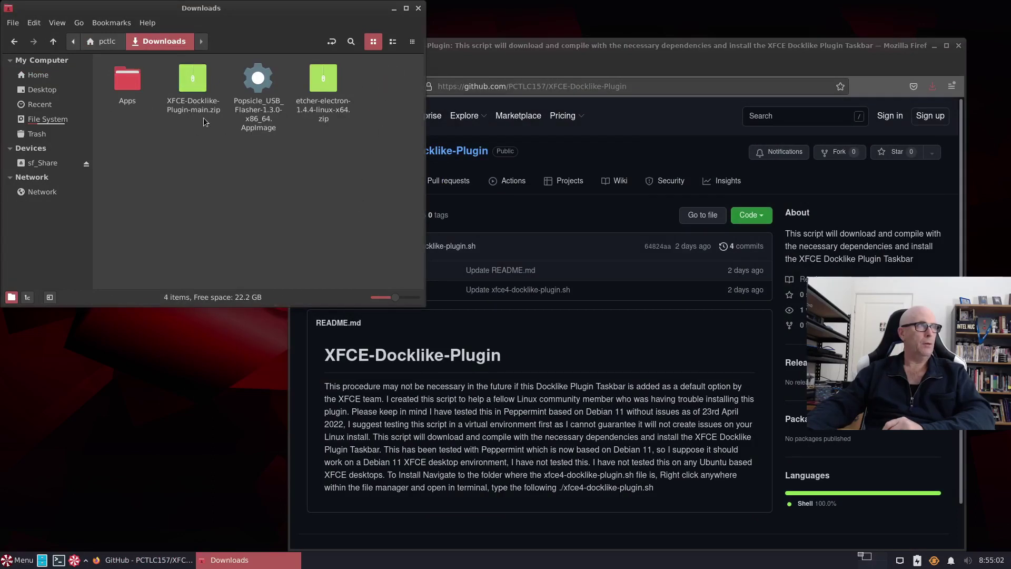
pyautogui.rightClick(191, 74)
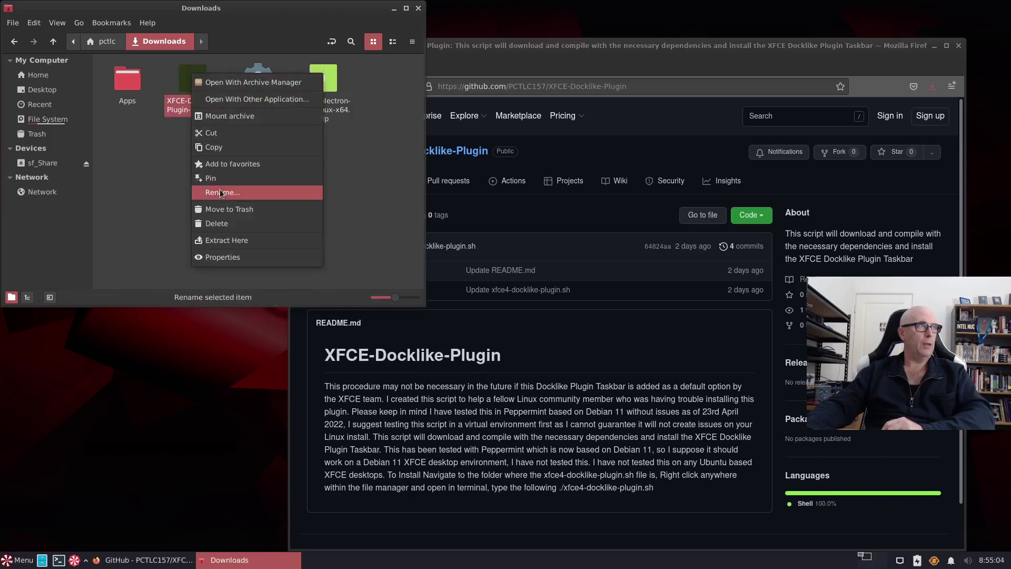
pyautogui.click(223, 240)
pyautogui.doubleClick(128, 79)
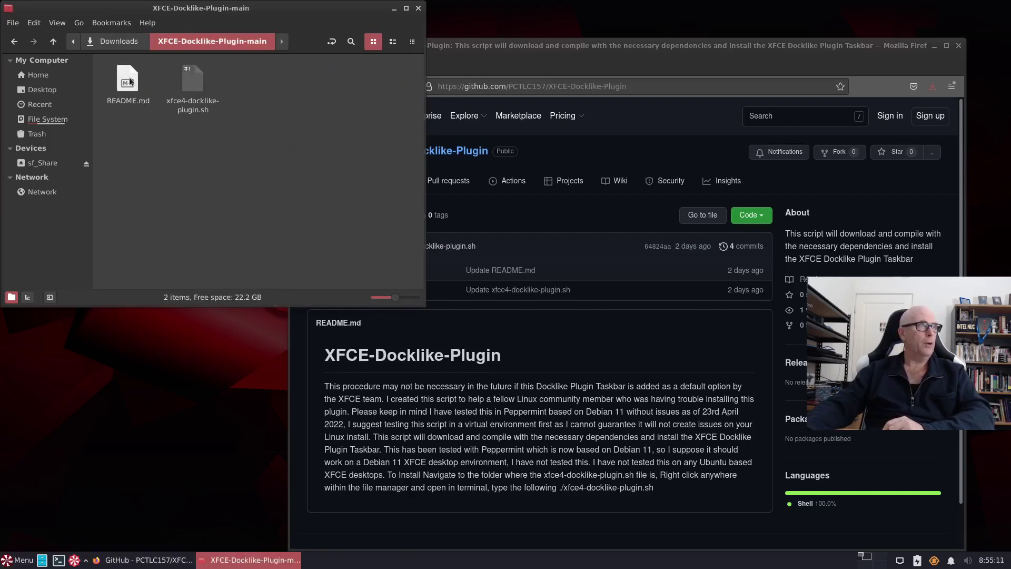
# - Open README.md in Mousepad and restore the editor from maximized to a normal window
pyautogui.doubleClick(129, 80)
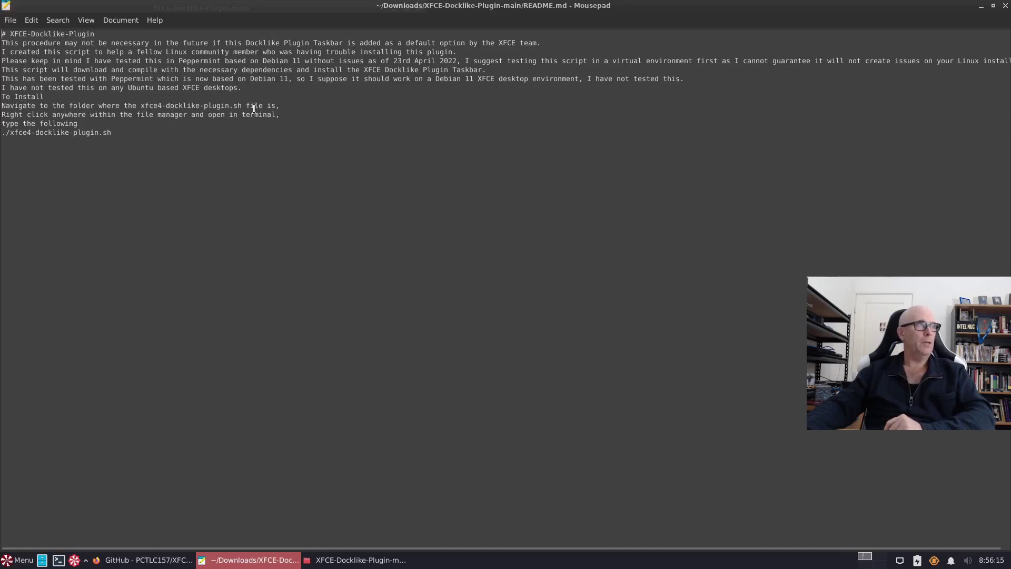
pyautogui.doubleClick(486, 11)
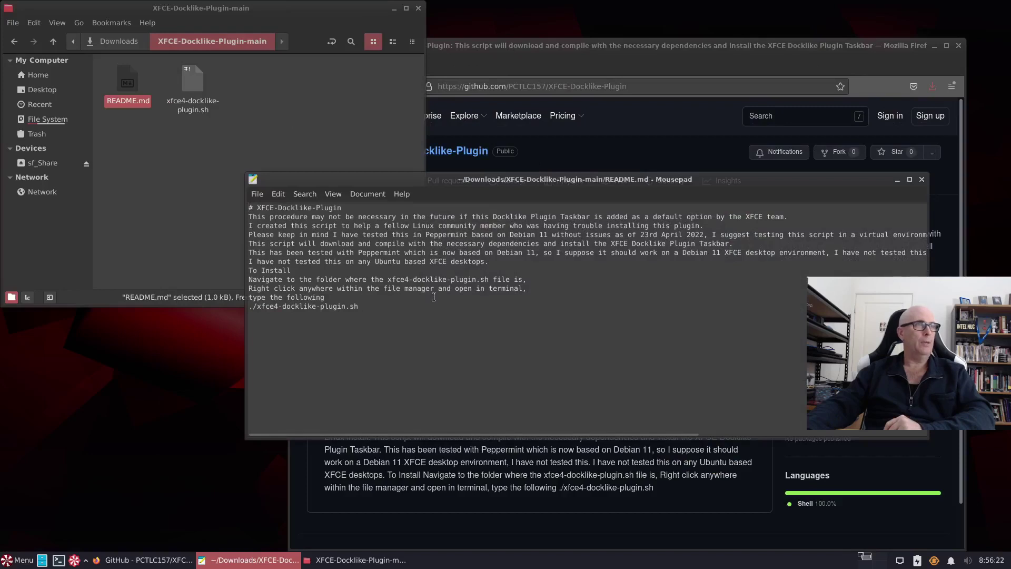
# - Open a terminal in the plugin folder at the top-left, then select the README's install command
pyautogui.rightClick(266, 103)
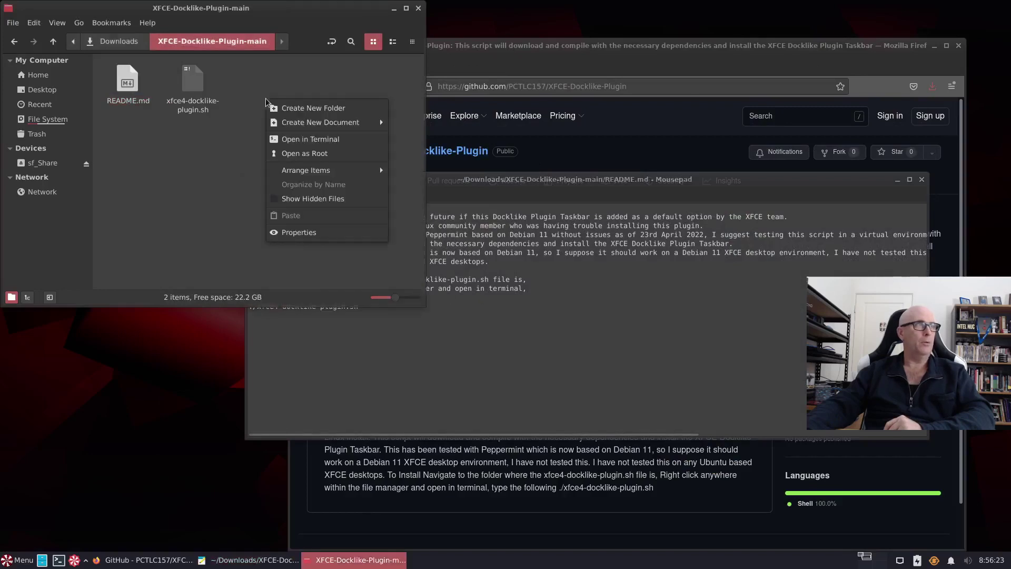
pyautogui.click(311, 139)
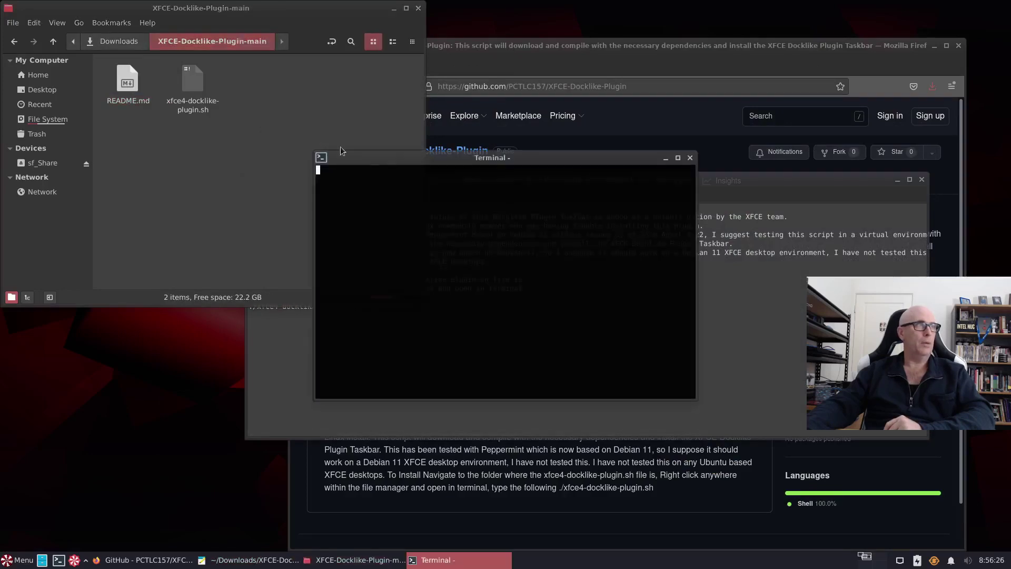
pyautogui.moveTo(523, 158); pyautogui.dragTo(218, 66)
pyautogui.click(556, 315)
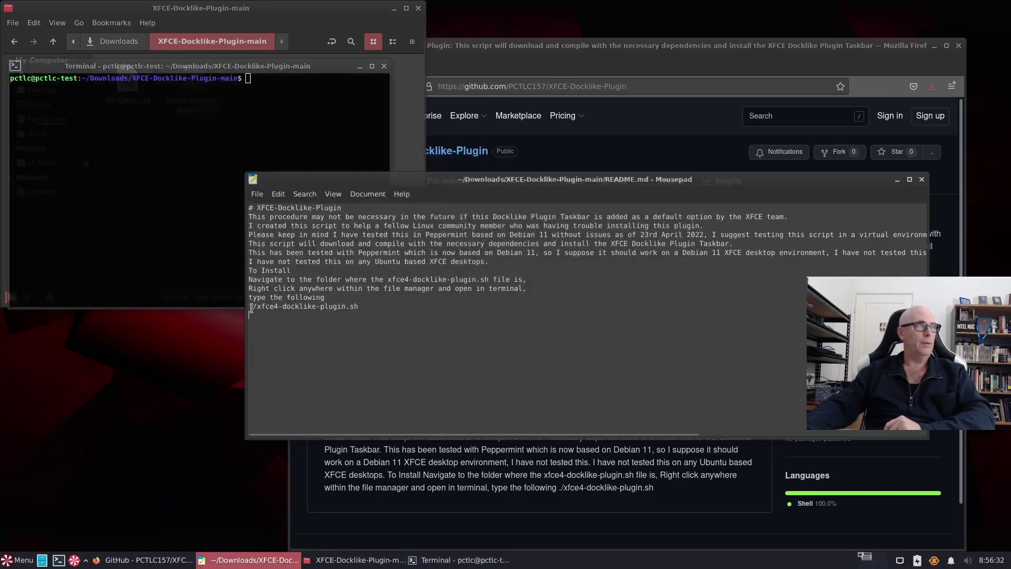
pyautogui.moveTo(249, 307); pyautogui.dragTo(356, 309)
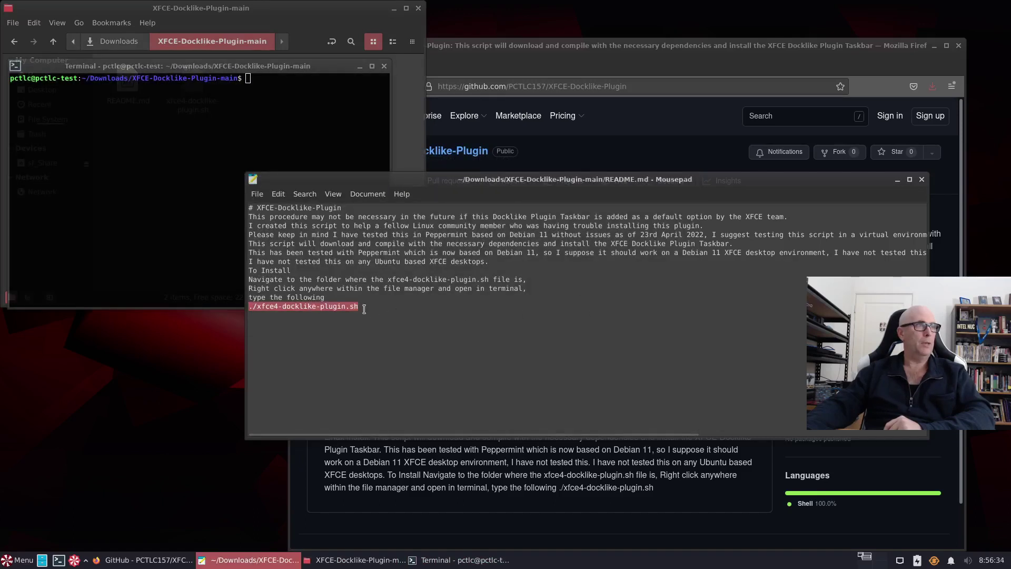
# - Open the panel's Add New Items list and search 'task', then 'dockli', finding no Docklike item
pyautogui.rightClick(556, 565)
pyautogui.moveTo(581, 548)
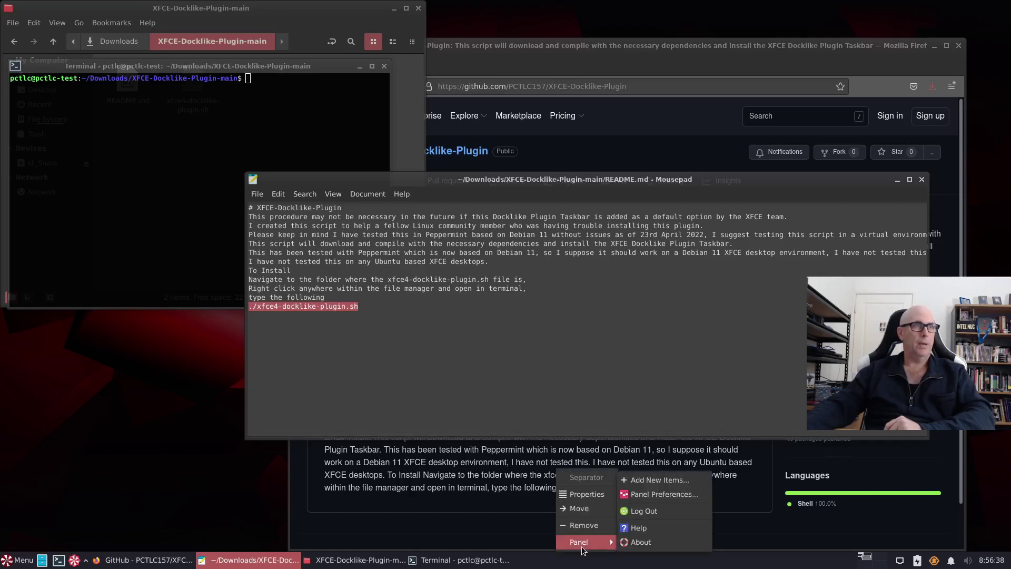
pyautogui.click(659, 480)
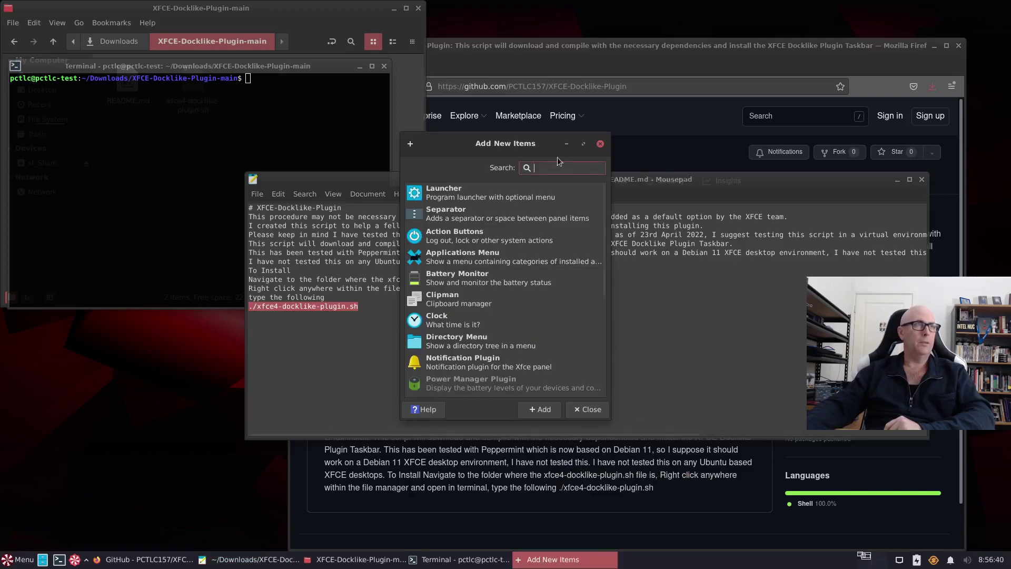
pyautogui.write('task')
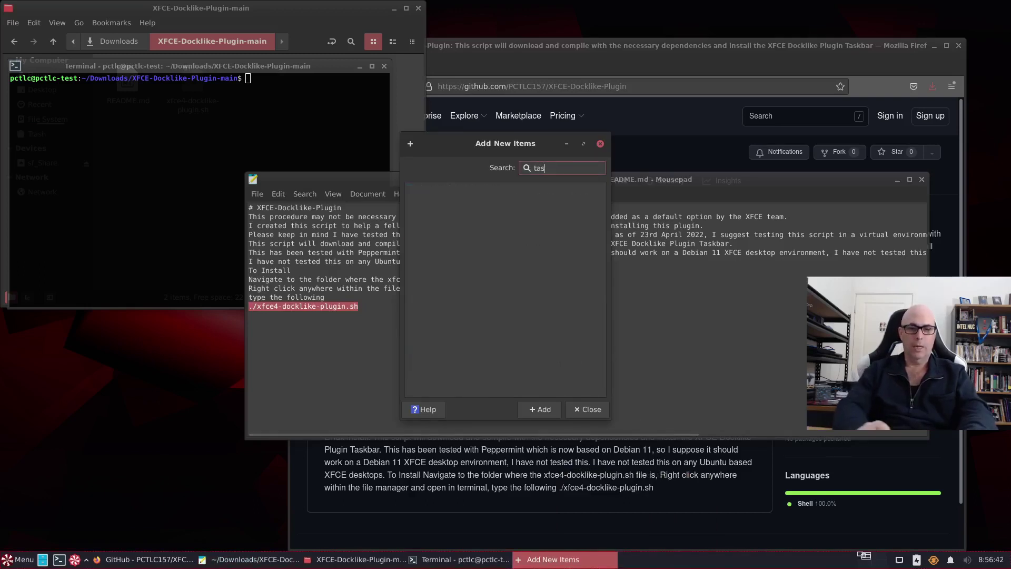
pyautogui.press('BackSpace')
pyautogui.press('BackSpace')
pyautogui.press('BackSpace')
pyautogui.press('BackSpace')
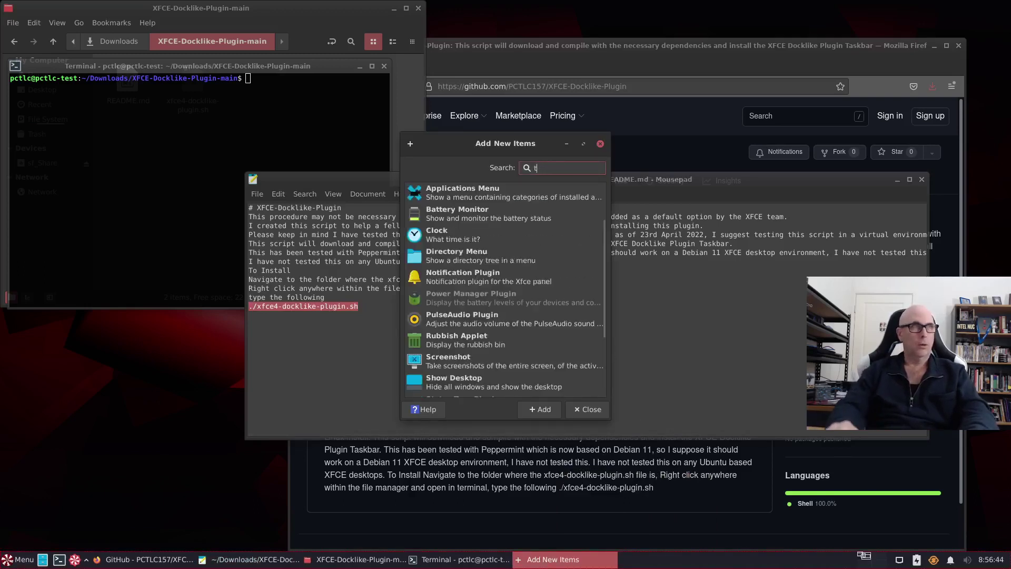
pyautogui.write('dockli')
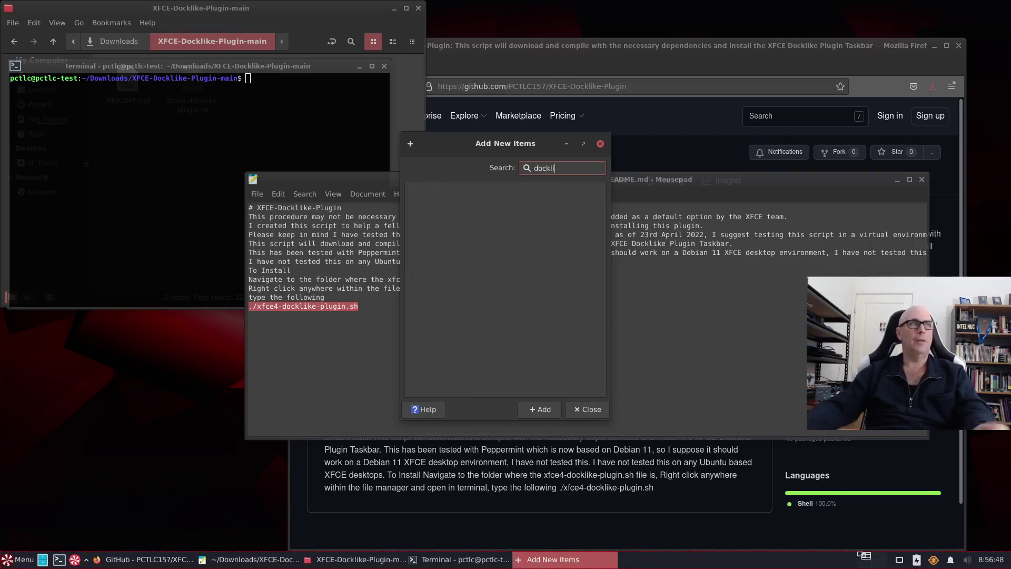
# - Close Add New Items and copy the ./xfce4-docklike-plugin.sh command from the README in Mousepad
pyautogui.click(586, 410)
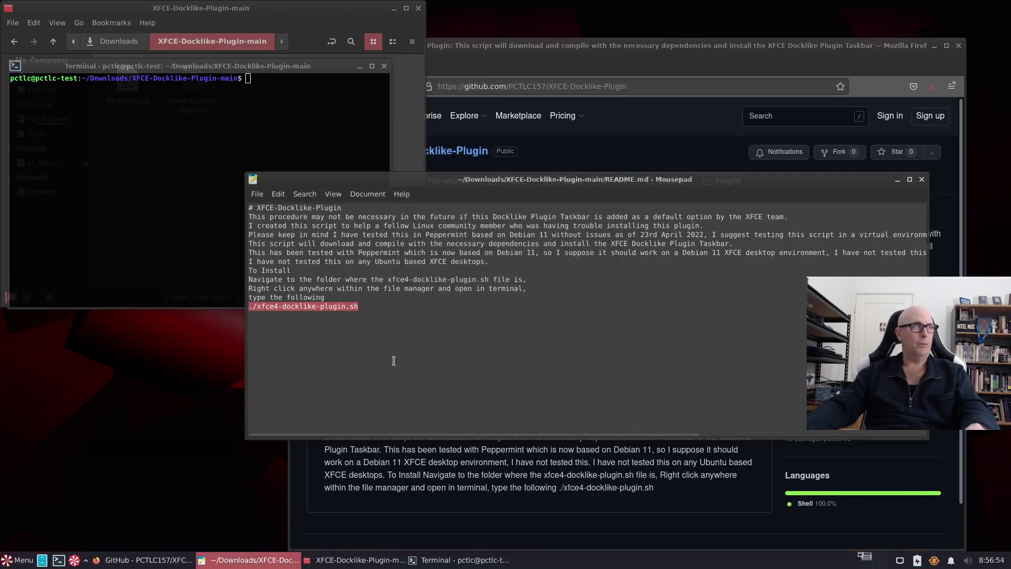
pyautogui.rightClick(304, 309)
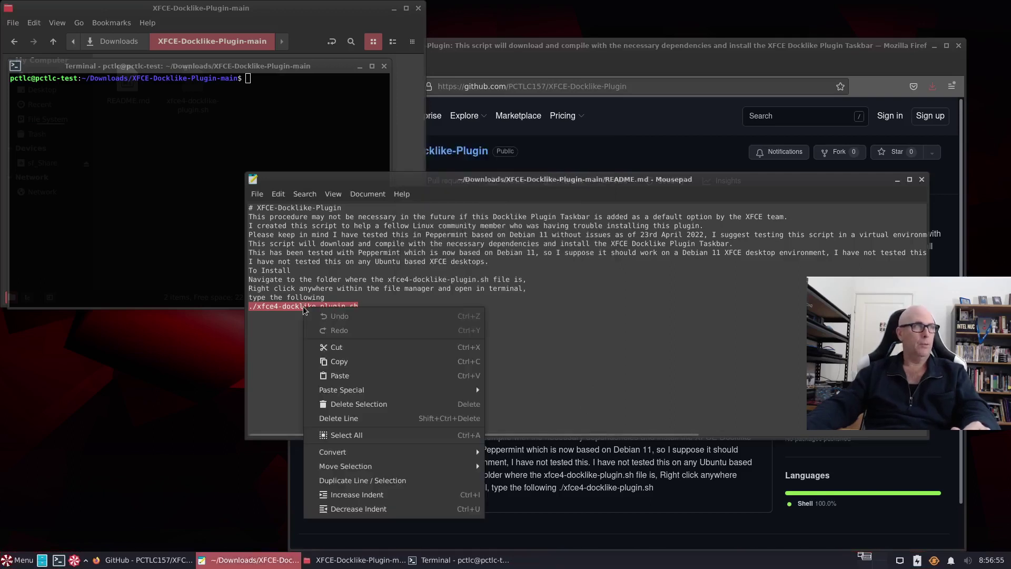
pyautogui.click(339, 361)
# - Paste the install command into the terminal and run it, getting Permission denied
pyautogui.click(268, 78)
pyautogui.rightClick(268, 79)
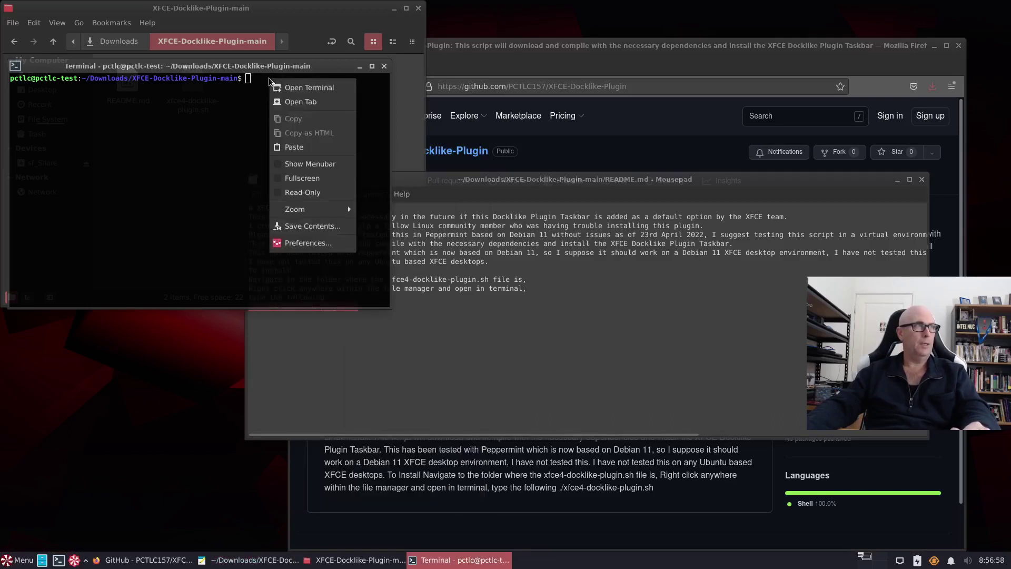
pyautogui.click(294, 147)
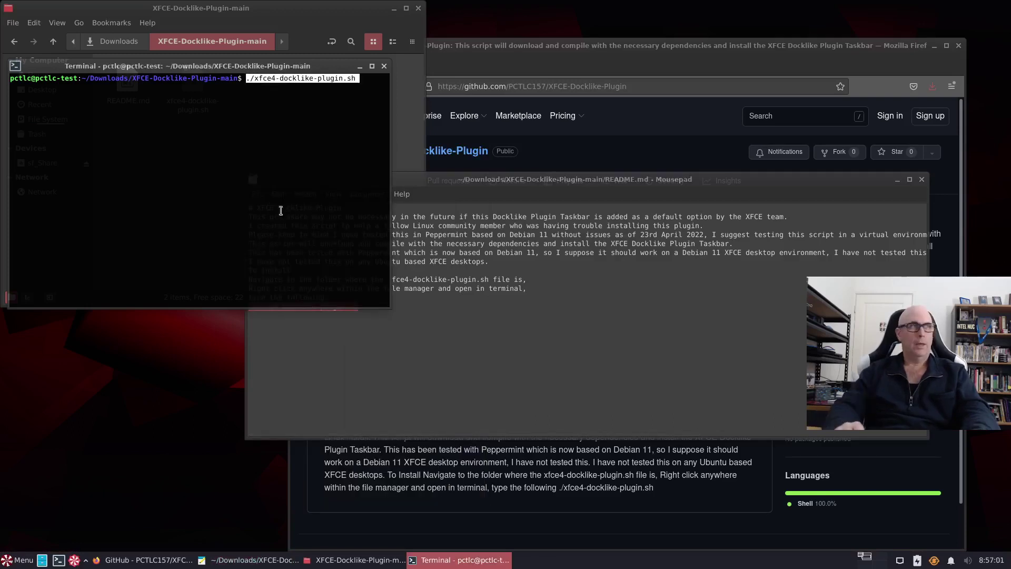
pyautogui.press('Return')
# - Tick 'Allow executing file as program' in xfce4-docklike-plugin.sh's Permissions properties, then return to the terminal
pyautogui.click(409, 108)
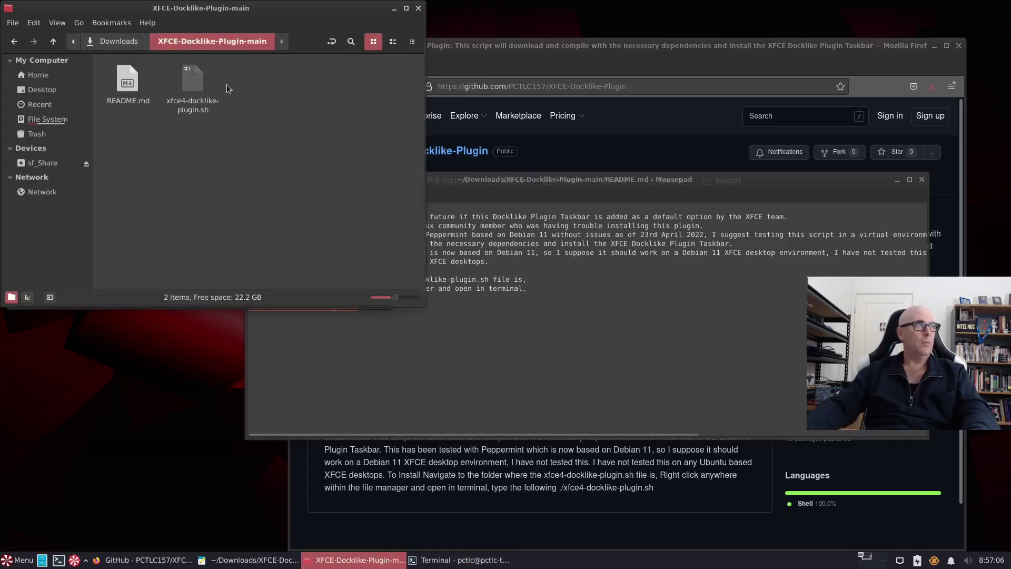
pyautogui.rightClick(189, 83)
pyautogui.click(245, 247)
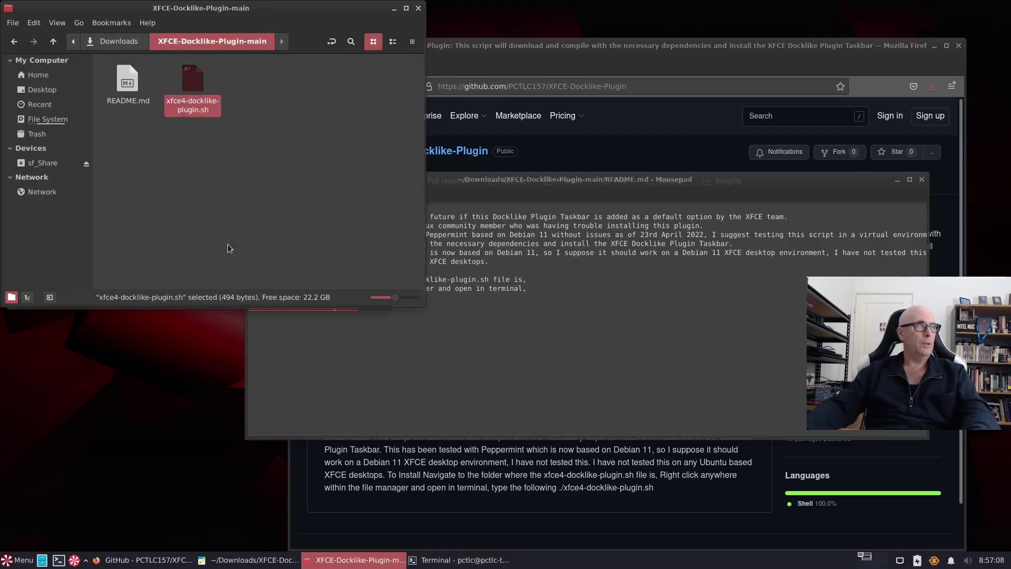
pyautogui.click(498, 140)
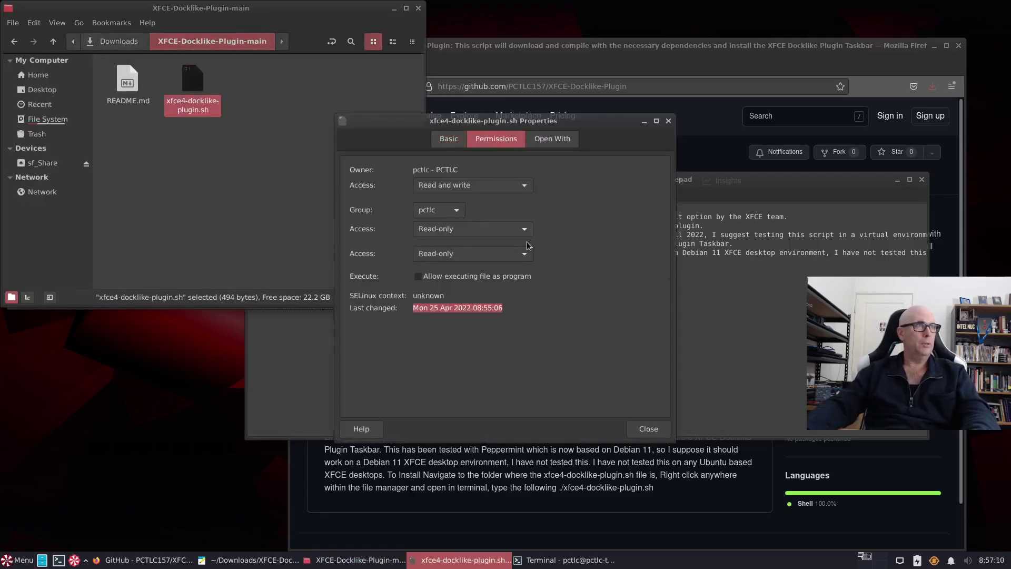
pyautogui.click(418, 277)
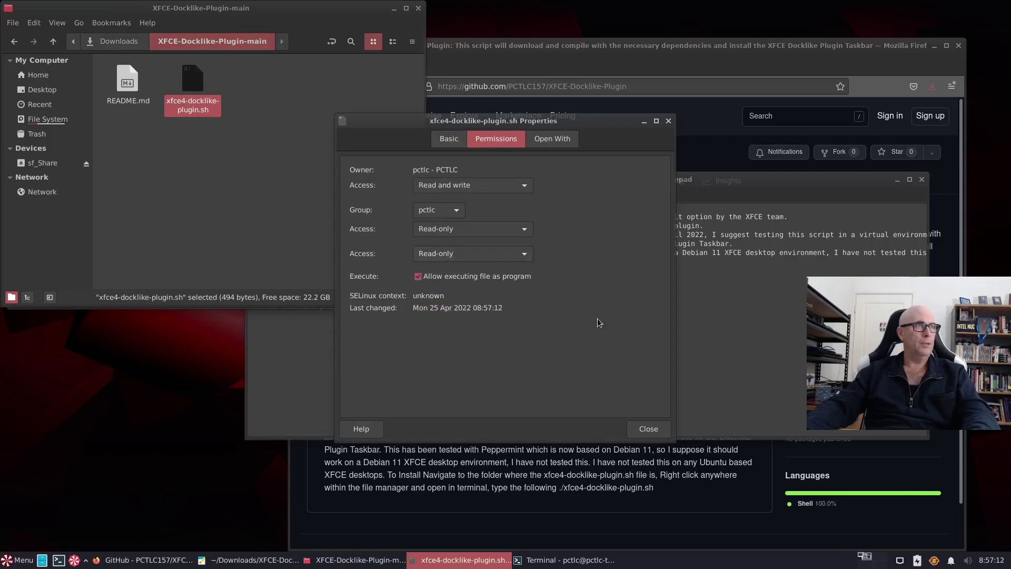
pyautogui.click(645, 429)
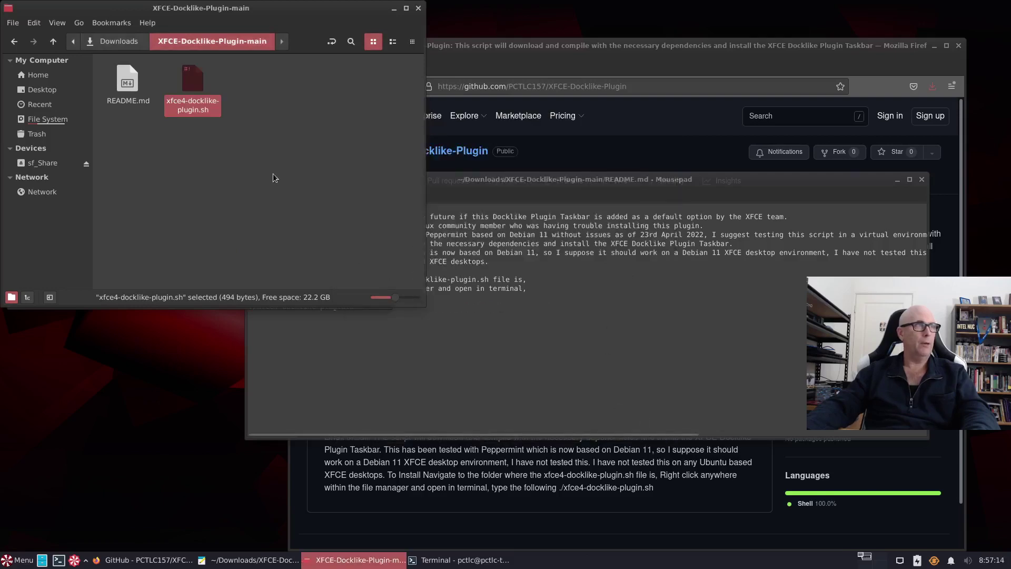
pyautogui.click(458, 560)
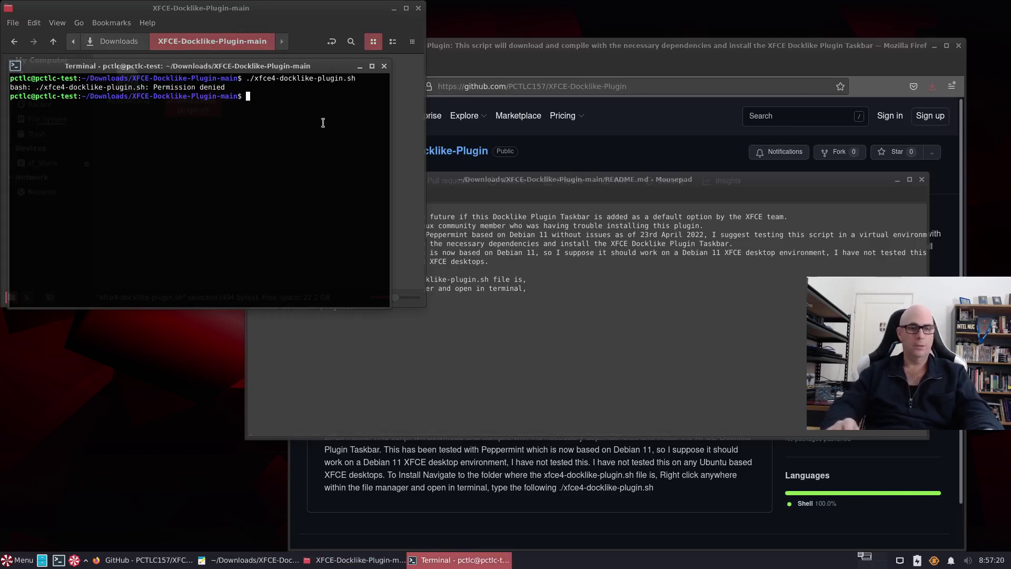
# - Clear the terminal, rerun ./xfce4-docklike-plugin.sh with the sudo password and accept the package upgrade
pyautogui.hotkey('ctrl', 'l')
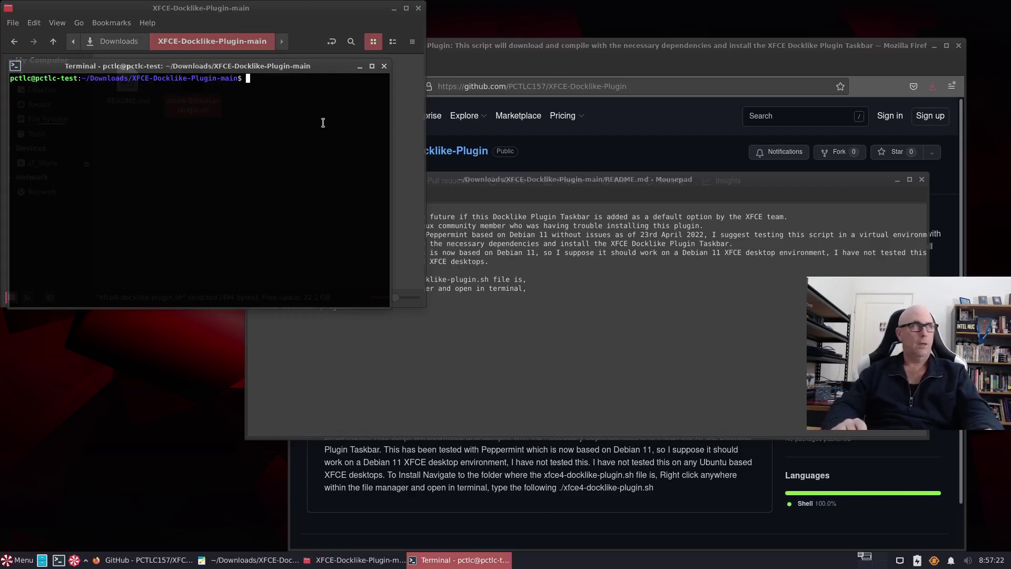
pyautogui.hotkey('ctrl', 'shift', 'v')
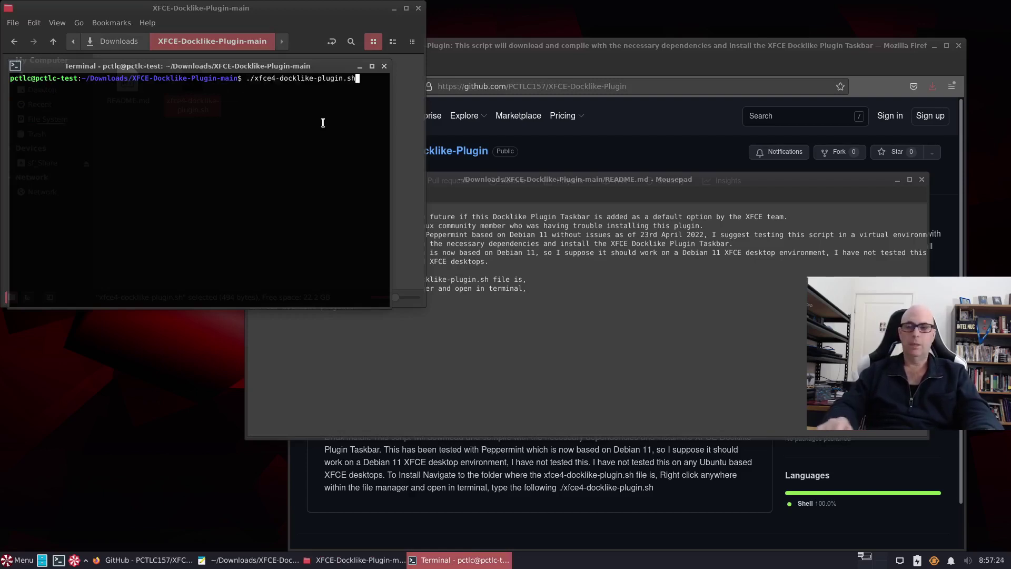
pyautogui.press('Return')
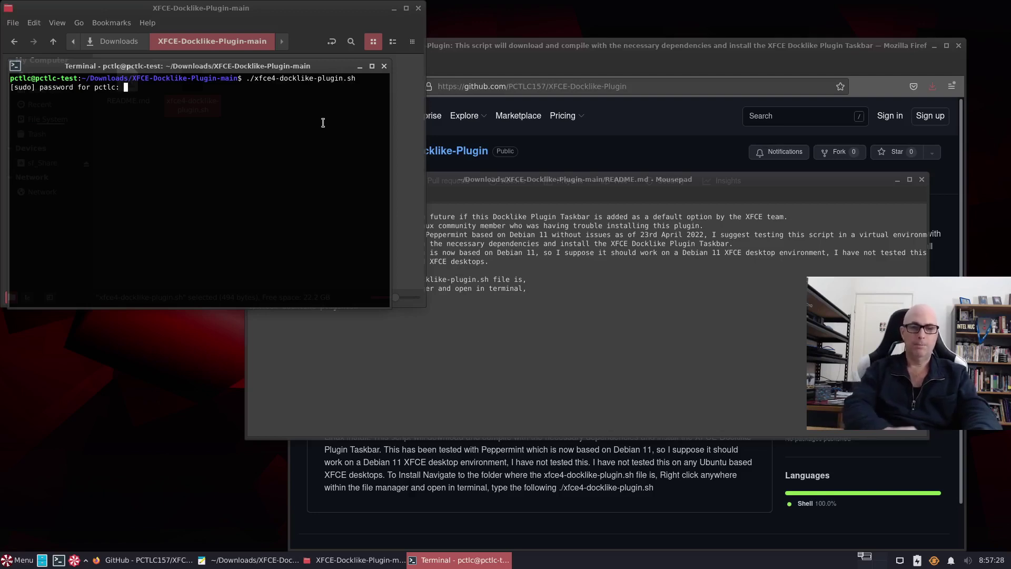
pyautogui.press('Return')
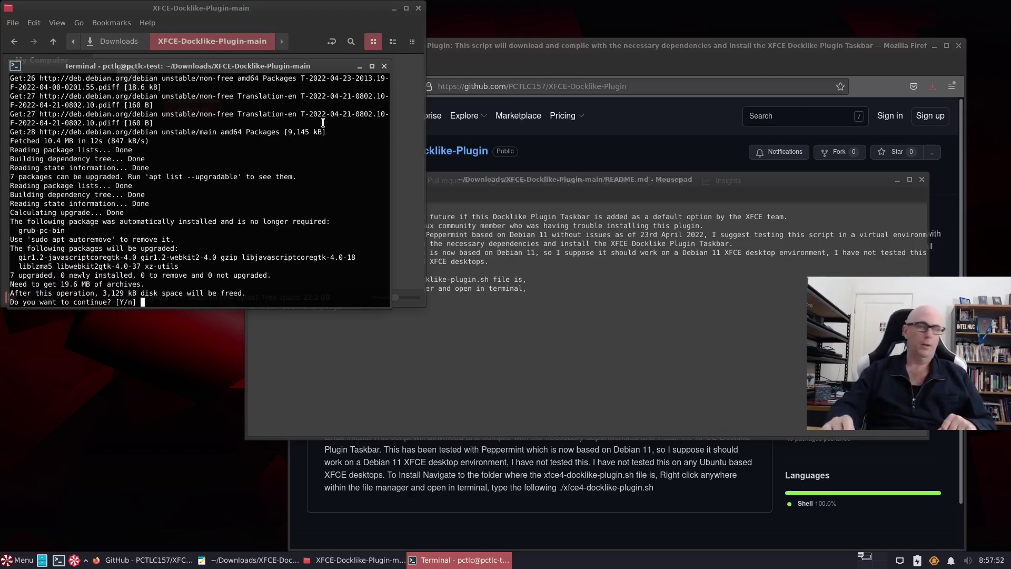
pyautogui.press('Return')
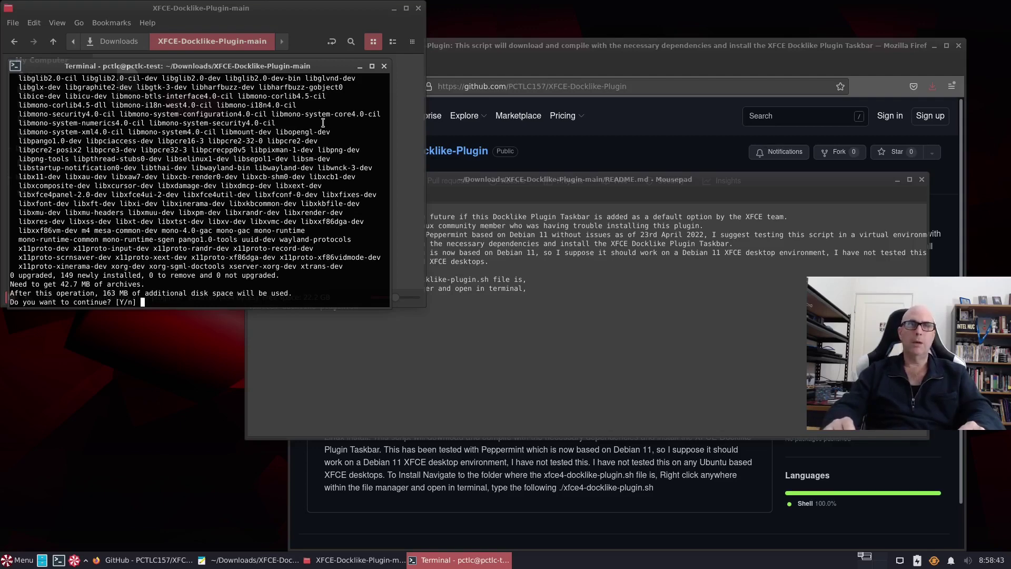
# - Confirm the 149 build dependencies (163 MB) and let xfce4-docklike-plugin 0.4.0 compile and install
pyautogui.press('Return')
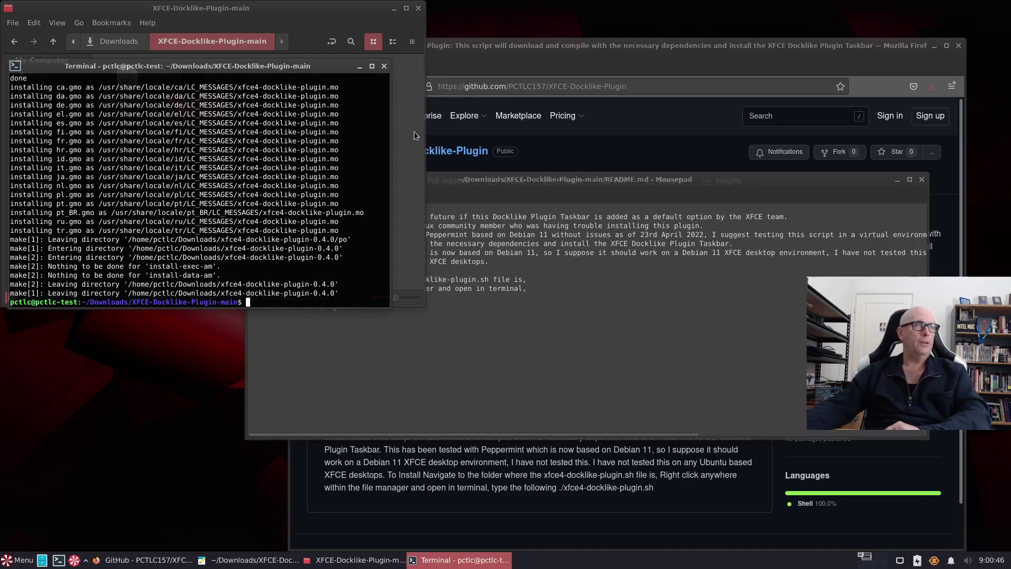
# - Close the terminal, file manager and README editor, and briefly open then close Panel Preferences
pyautogui.click(385, 67)
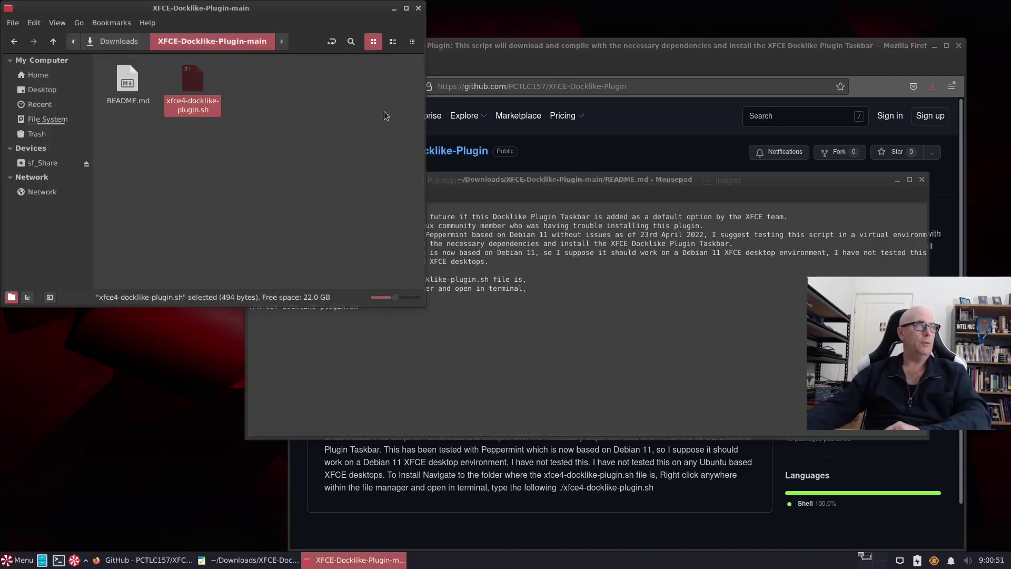
pyautogui.click(419, 9)
pyautogui.hotkey('ctrl', 'q')
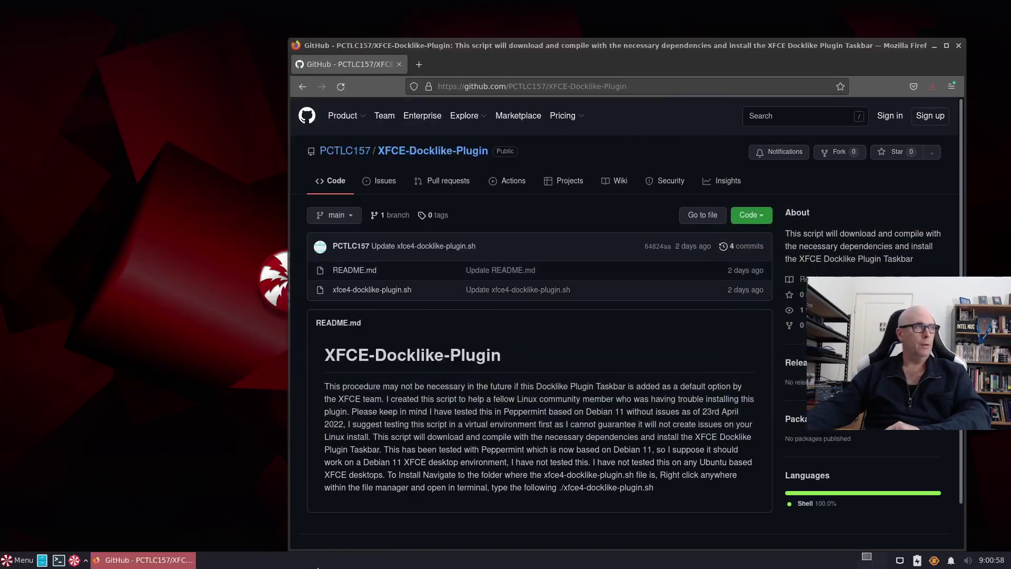
pyautogui.rightClick(401, 562)
pyautogui.moveTo(444, 542)
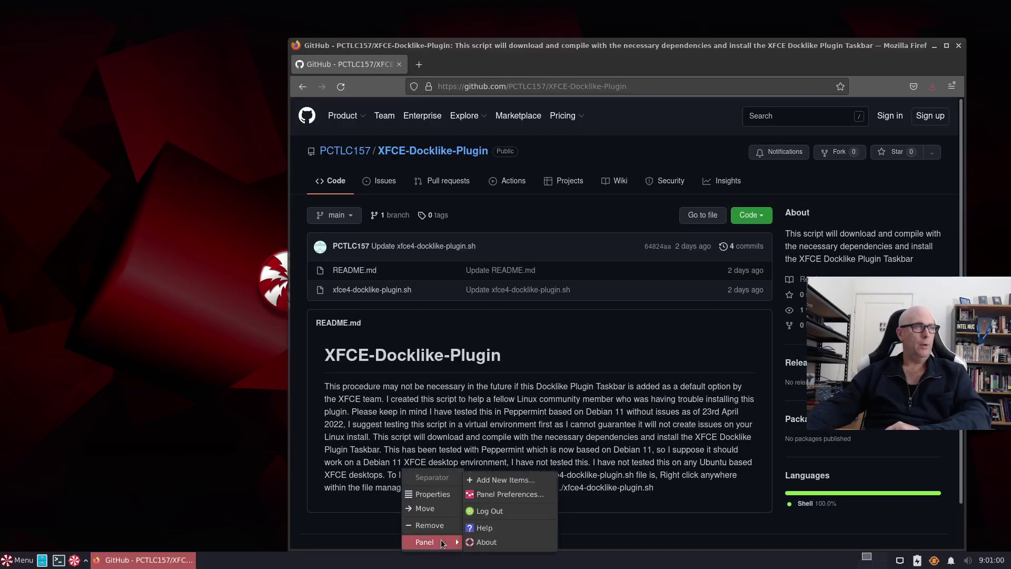
pyautogui.click(505, 494)
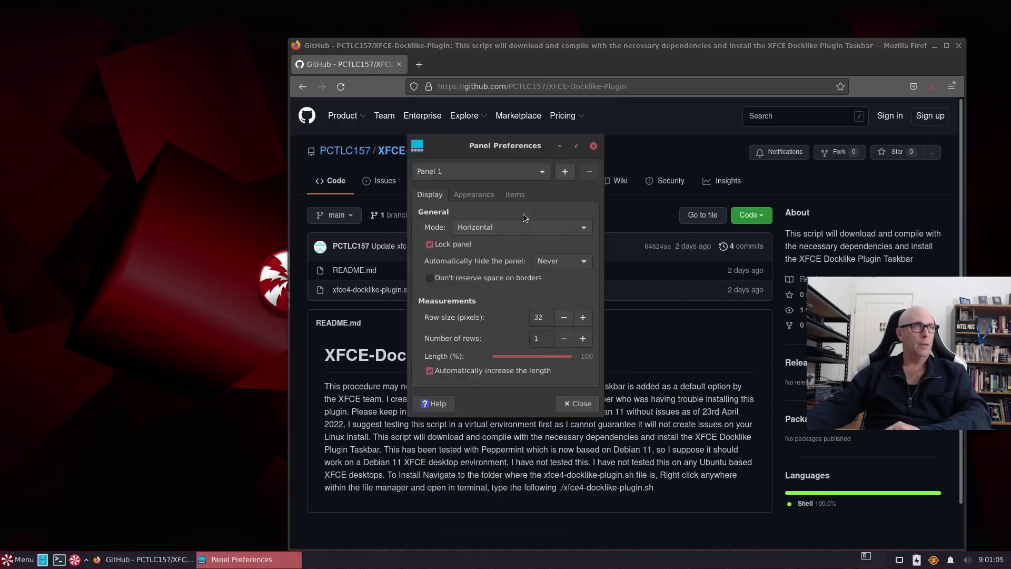
pyautogui.click(578, 403)
# - Search Add New Items for 'task' and add the Docklike Taskbar plugin to the panel
pyautogui.rightClick(468, 561)
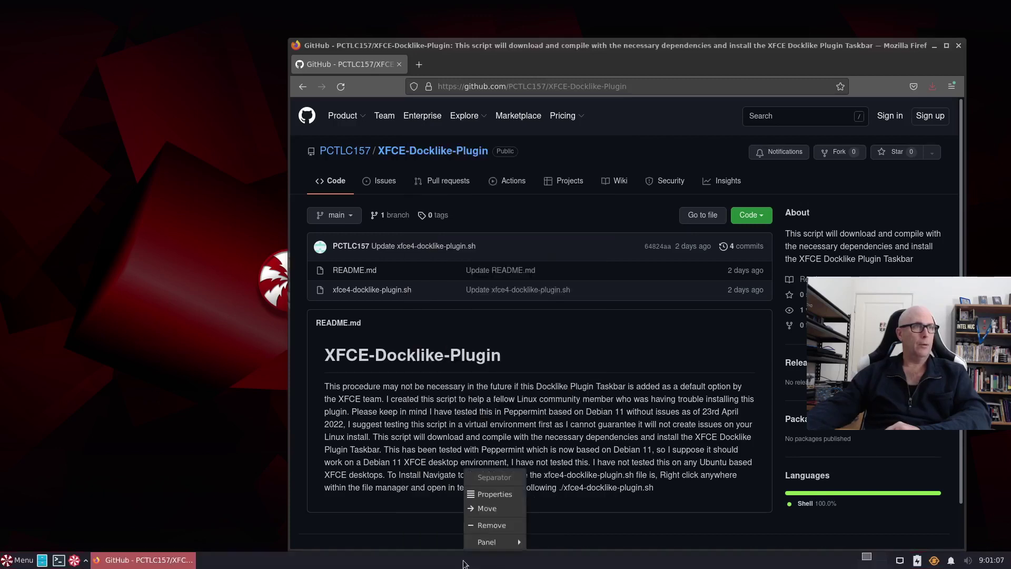
pyautogui.moveTo(492, 542)
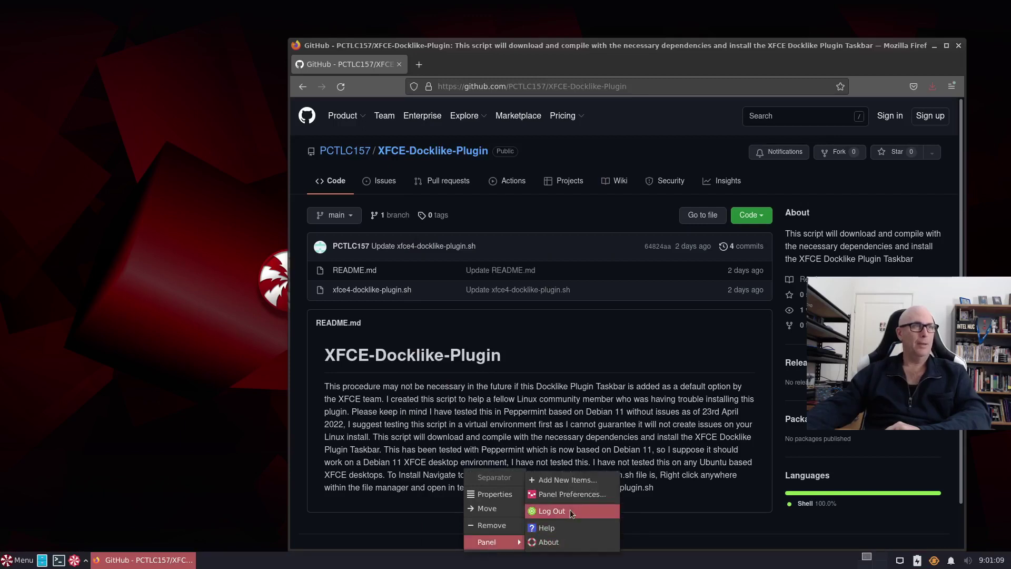
pyautogui.click(573, 484)
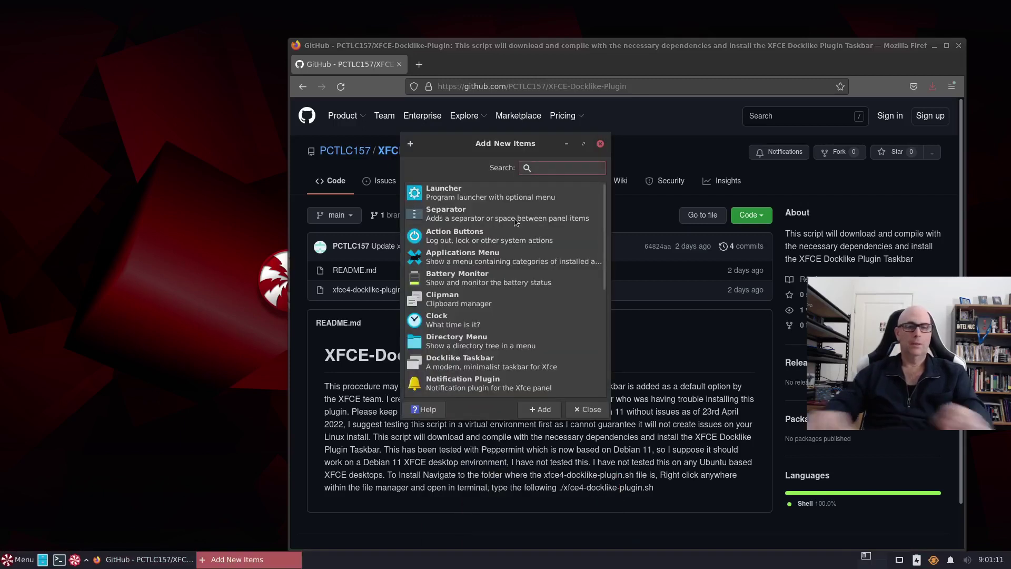
pyautogui.write('task')
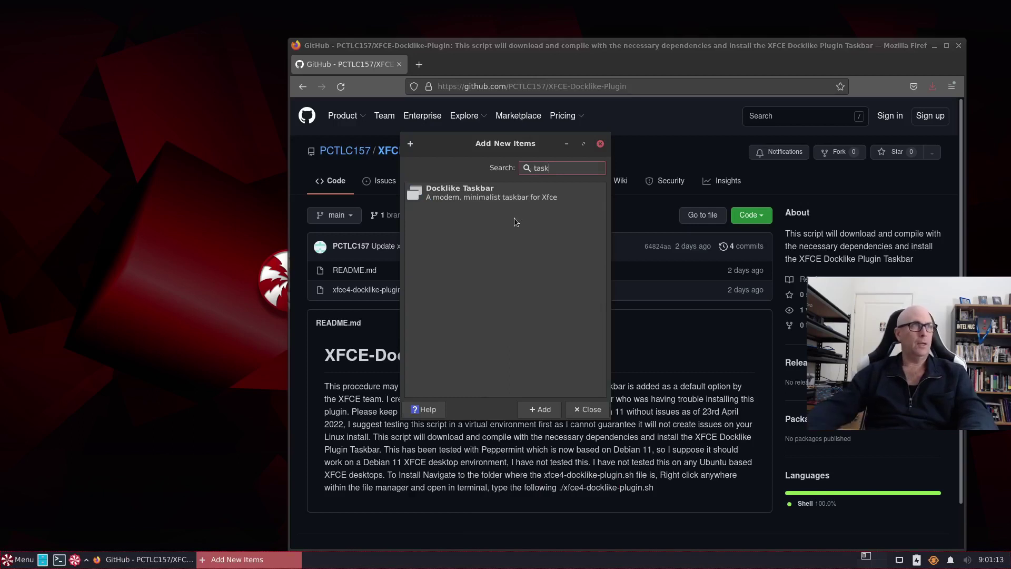
pyautogui.click(446, 198)
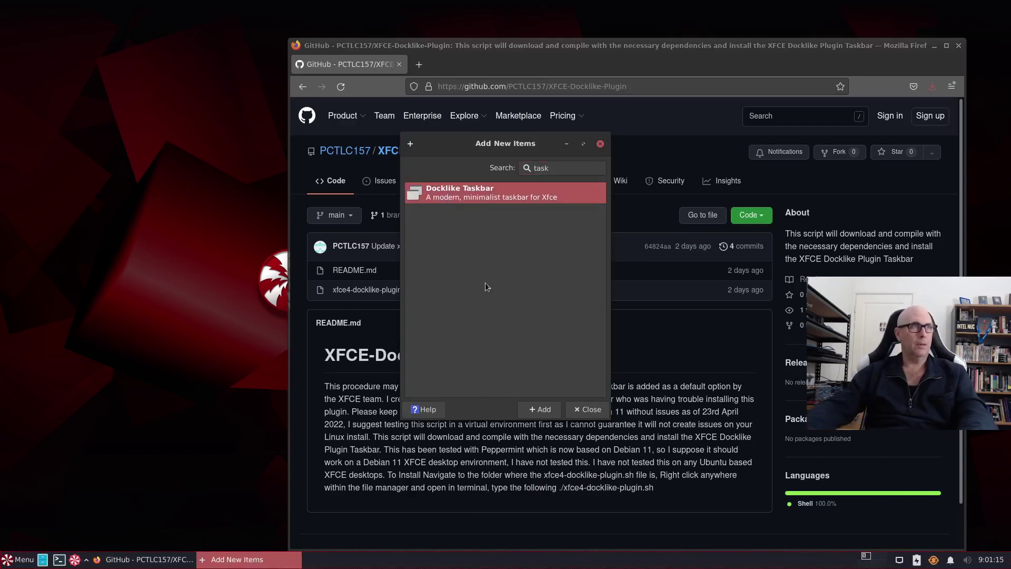
pyautogui.click(530, 410)
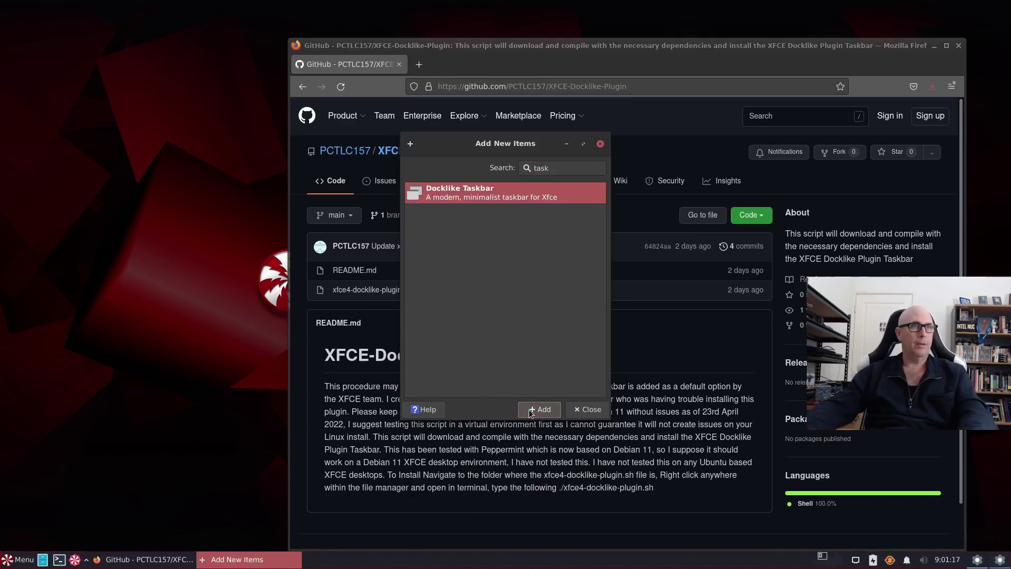
pyautogui.click(587, 409)
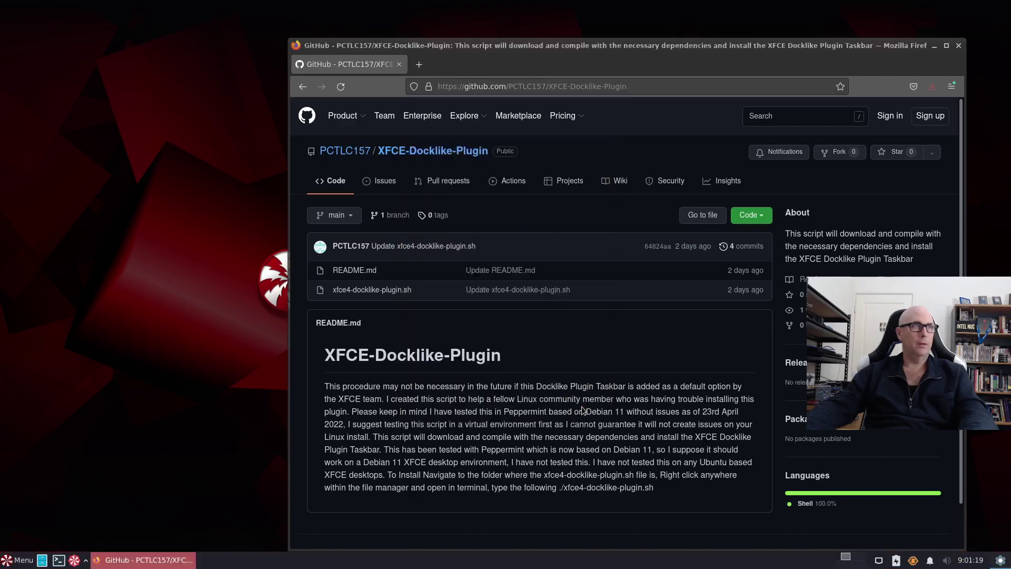
# - Minimise the GitHub Firefox window and check the open-windows list
pyautogui.click(932, 47)
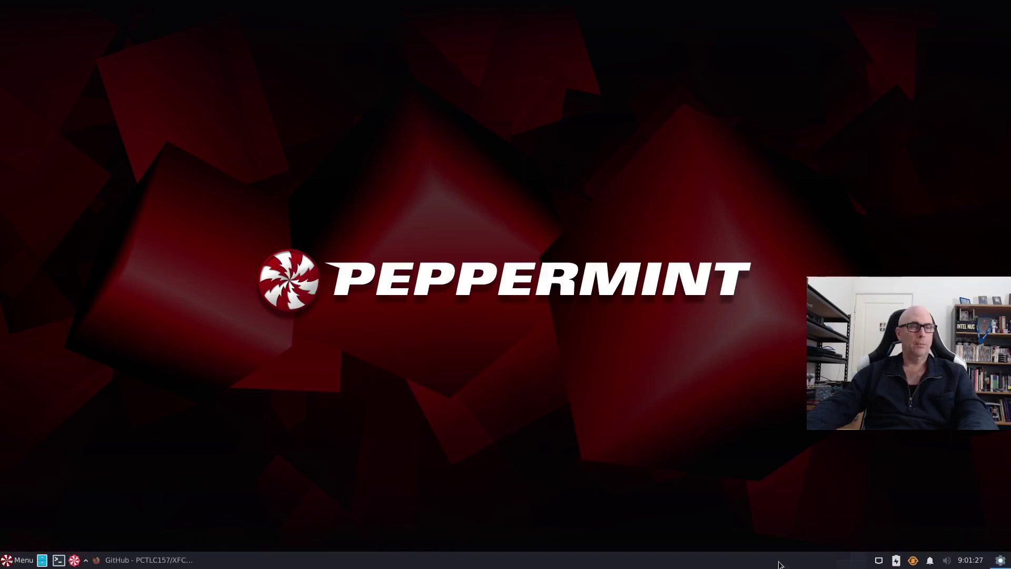
pyautogui.click(998, 563)
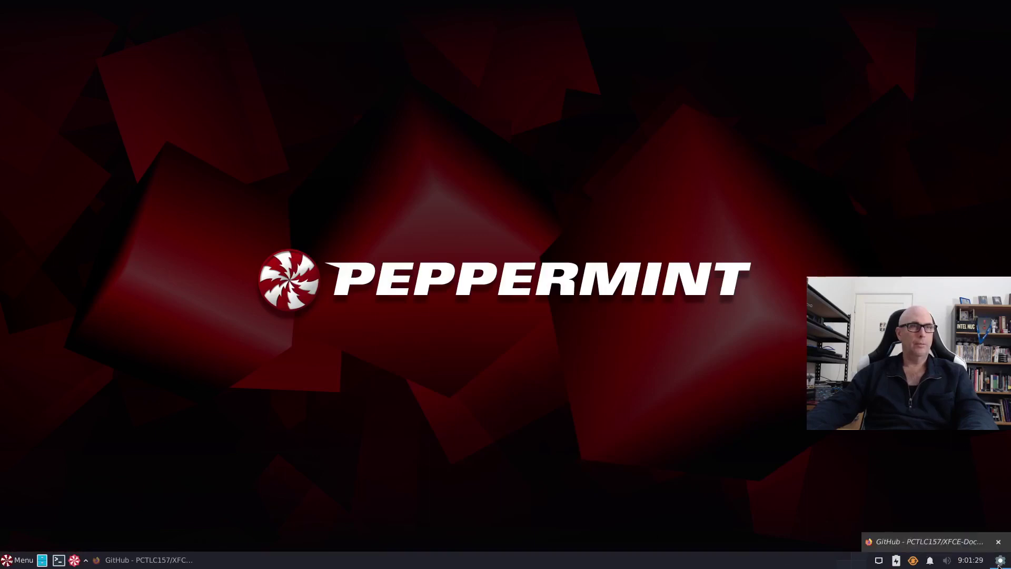
pyautogui.click(802, 567)
# - Open Panel Preferences from the panel's context menu
pyautogui.rightClick(716, 564)
pyautogui.click(901, 473)
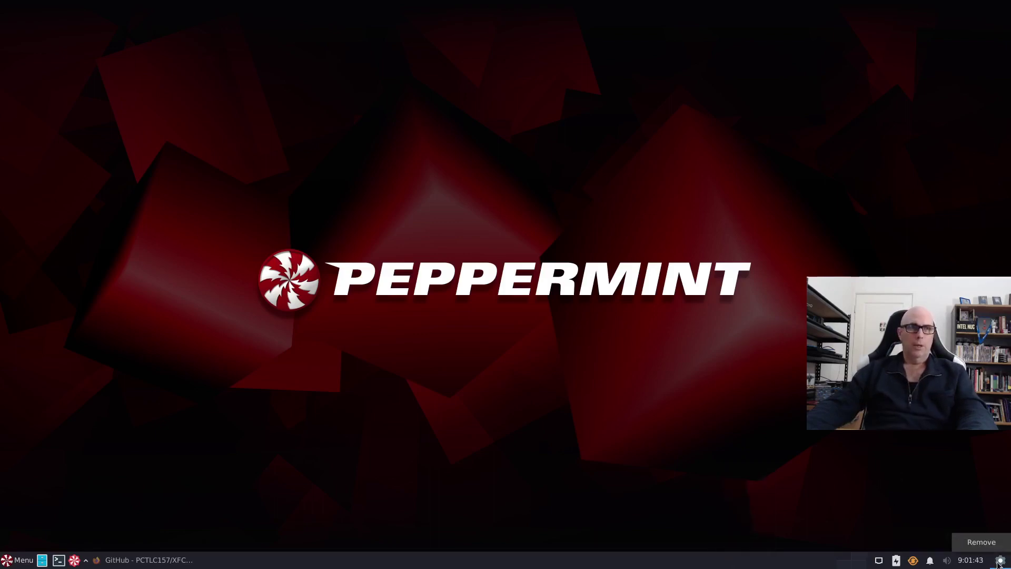
pyautogui.rightClick(656, 566)
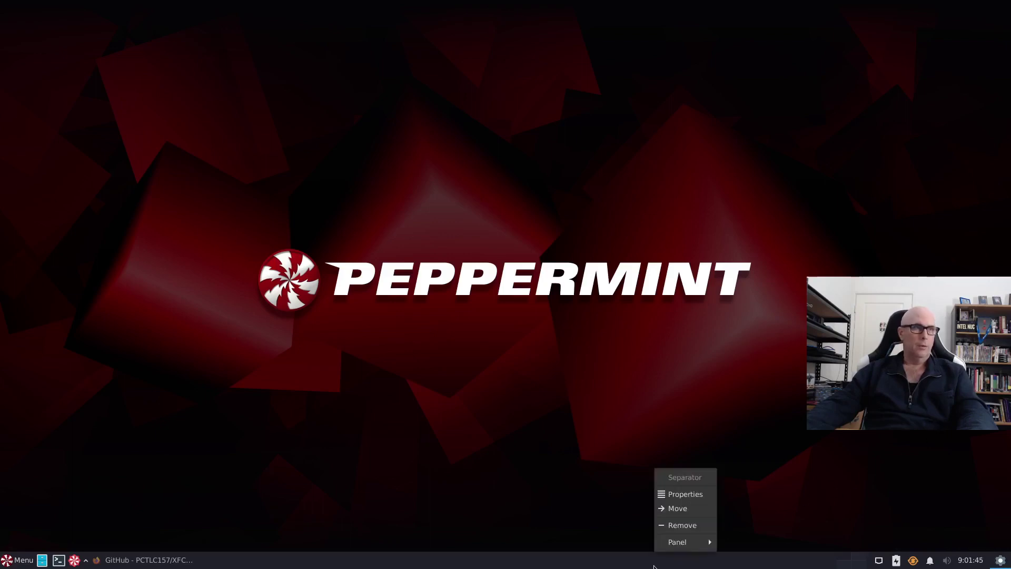
pyautogui.moveTo(685, 542)
pyautogui.click(764, 494)
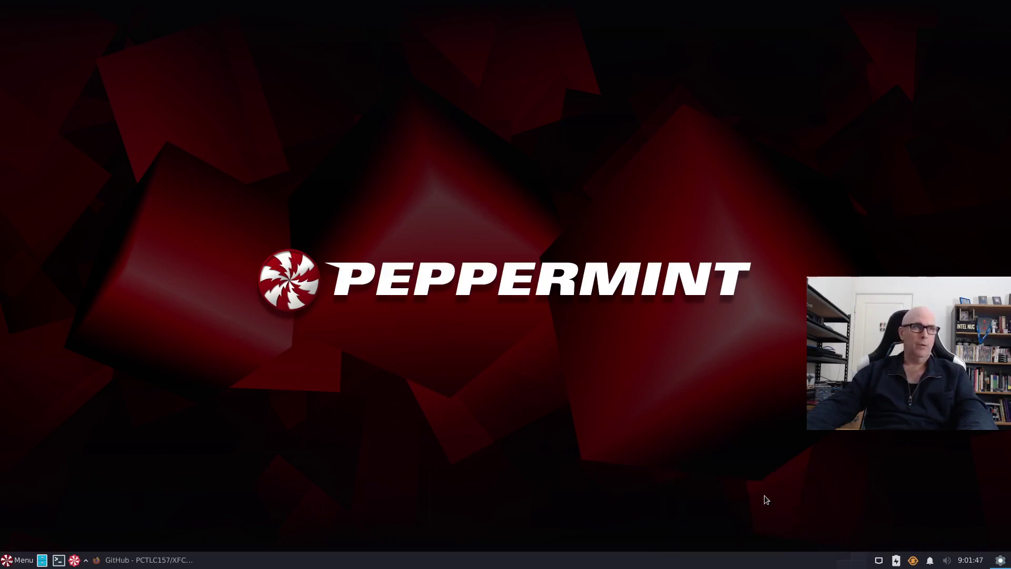
# - On the Items tab, move the Separator above the Clock and back below it
pyautogui.click(516, 193)
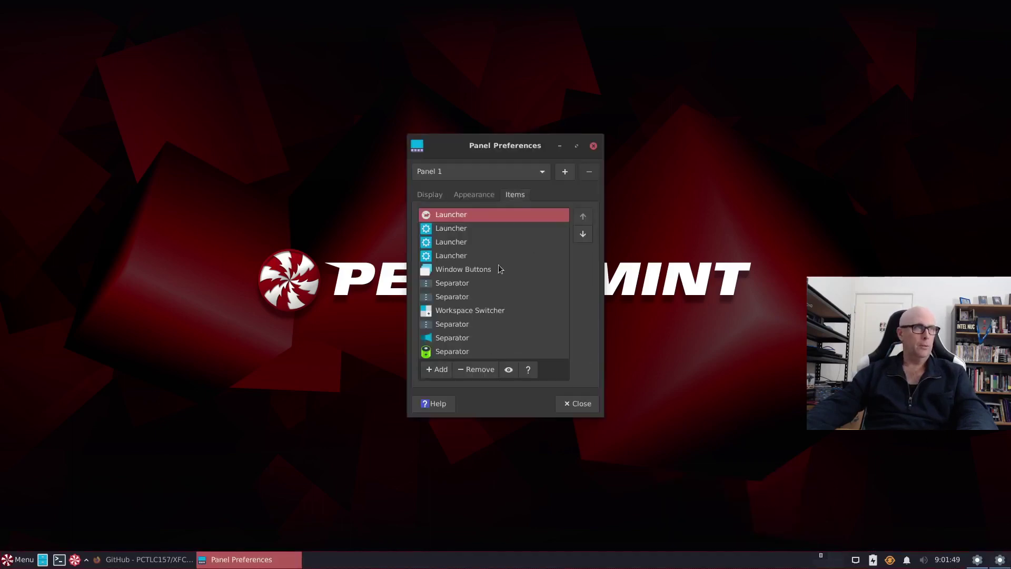
pyautogui.scroll(-3, 465, 306)
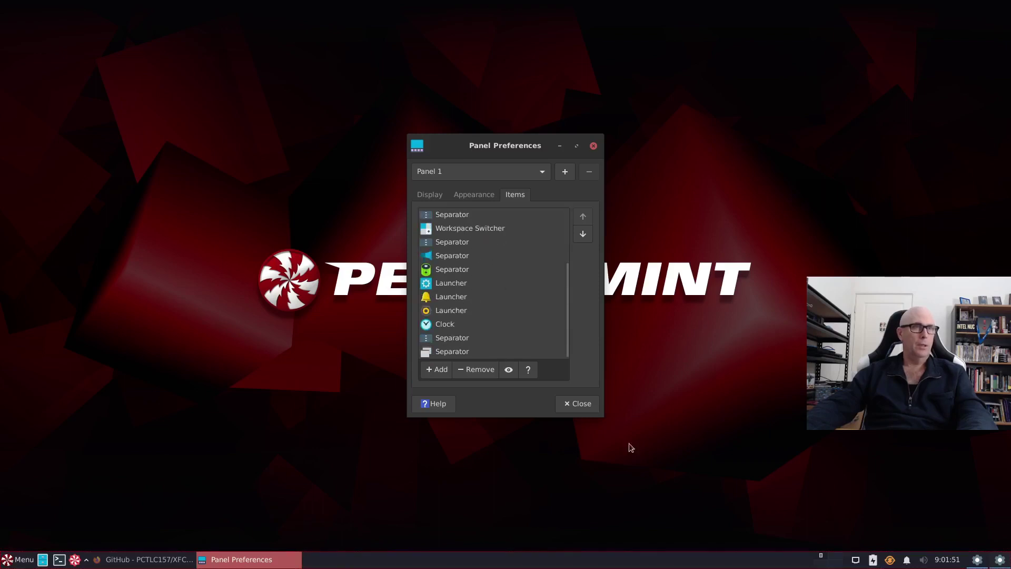
pyautogui.click(446, 337)
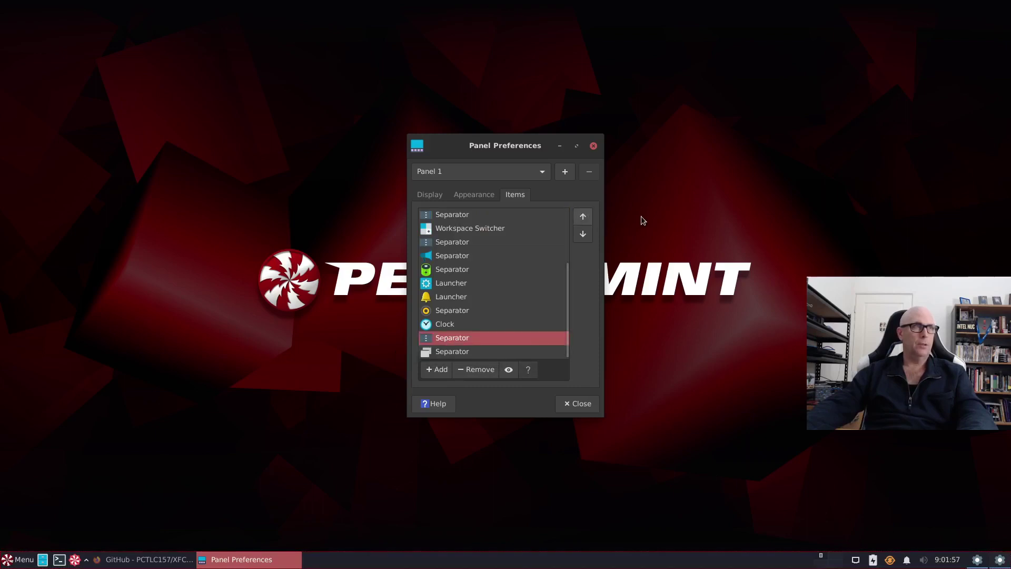
pyautogui.click(582, 217)
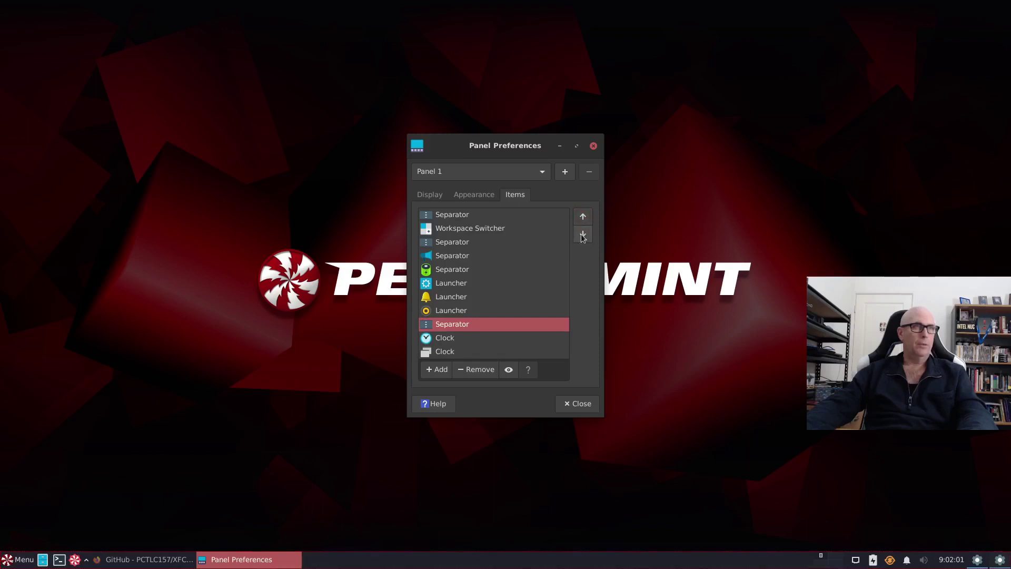
pyautogui.click(581, 234)
# - Move the new Docklike Taskbar item from the bottom to the top of Panel 1's item list
pyautogui.click(449, 351)
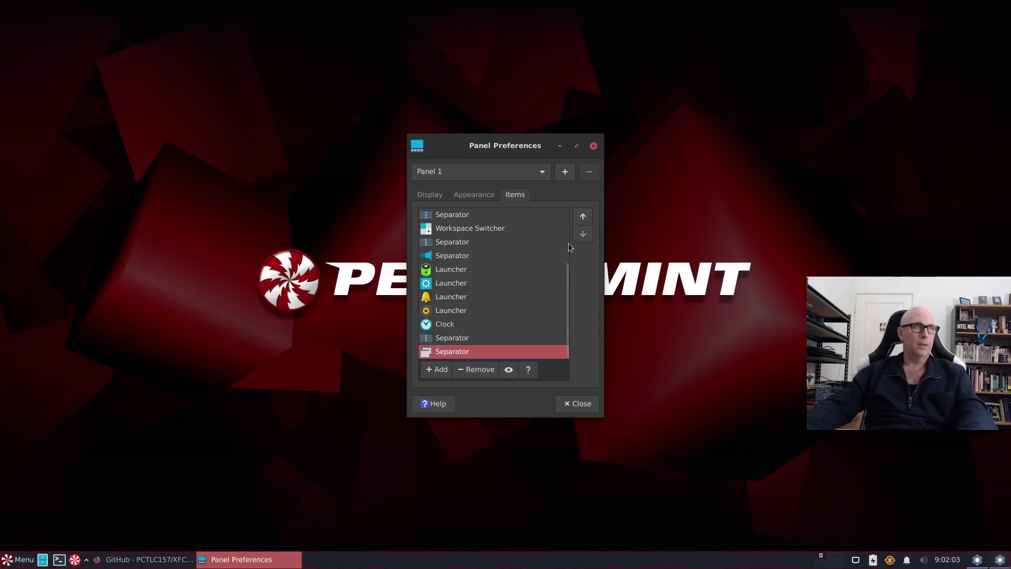
pyautogui.click(582, 217)
pyautogui.click(582, 218)
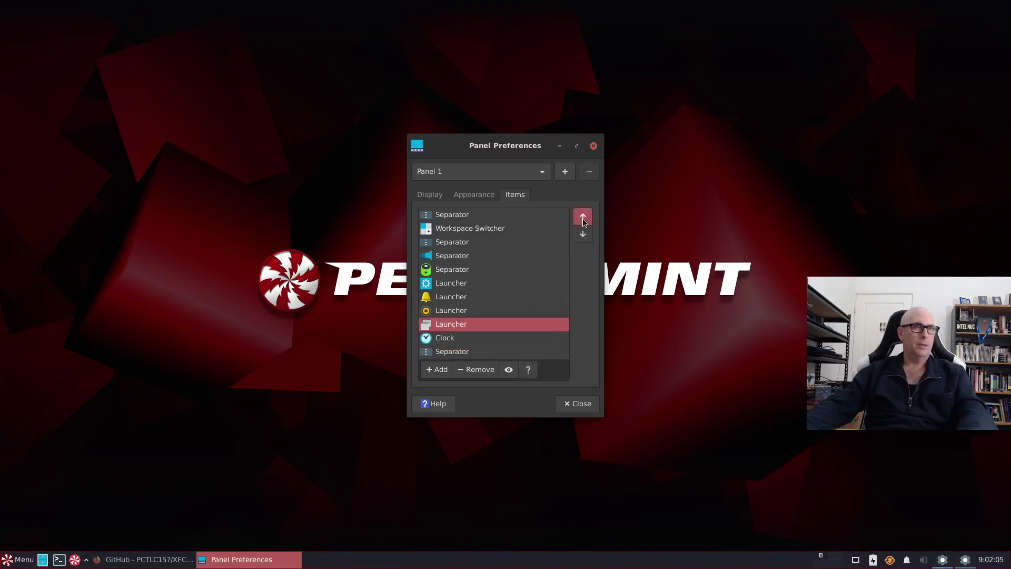
pyautogui.click(582, 218)
pyautogui.click(582, 218)
pyautogui.click(582, 218)
pyautogui.click(583, 218)
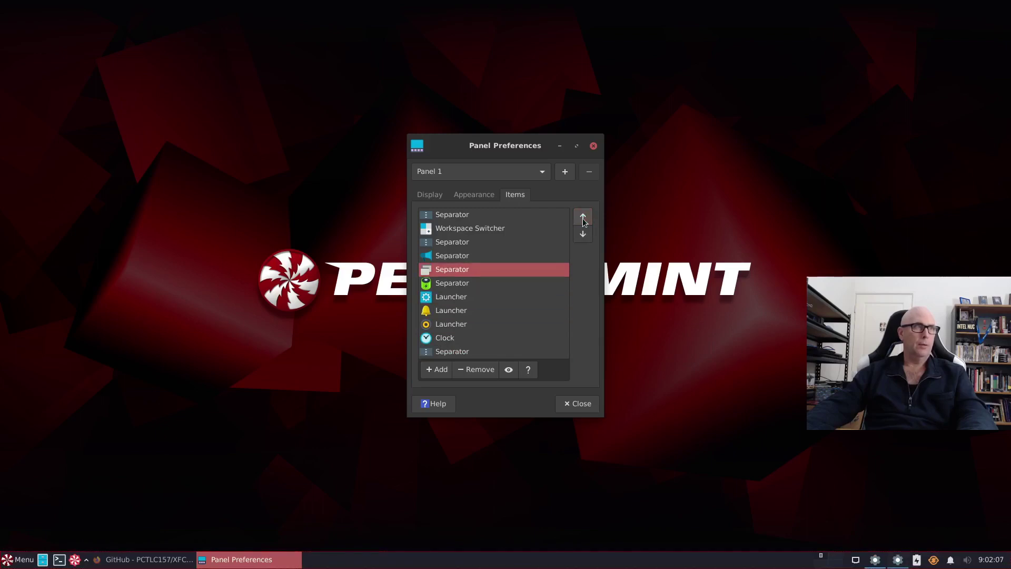
pyautogui.click(582, 218)
pyautogui.click(583, 217)
pyautogui.click(583, 217)
pyautogui.click(582, 218)
pyautogui.click(582, 218)
pyautogui.click(582, 218)
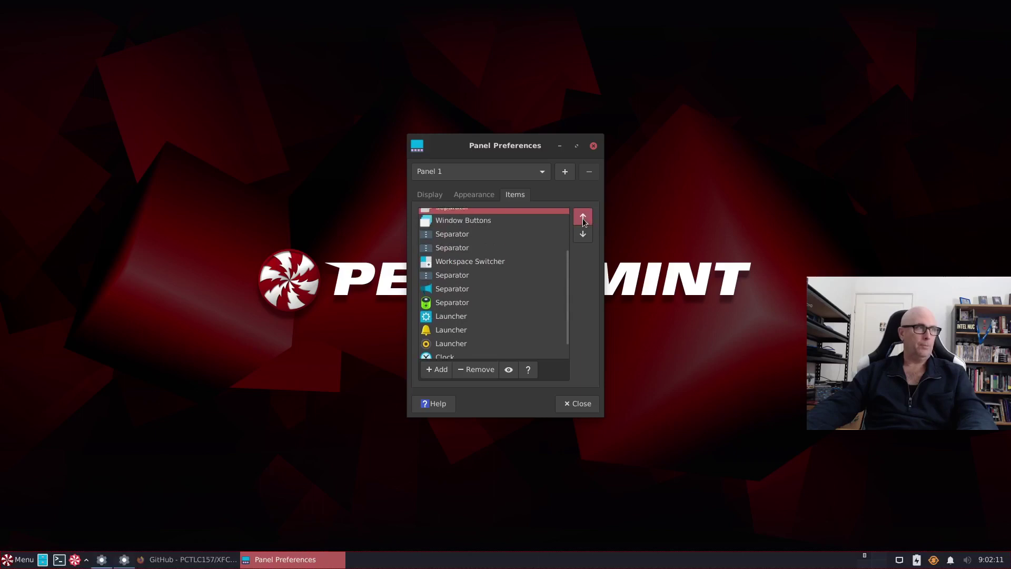
pyautogui.click(582, 218)
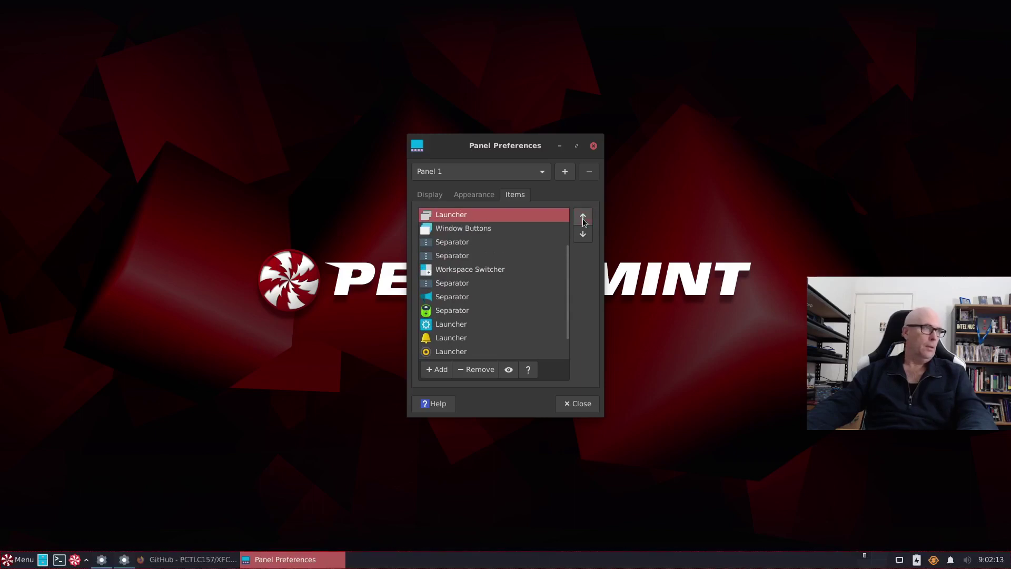
pyautogui.click(582, 218)
pyautogui.click(582, 218)
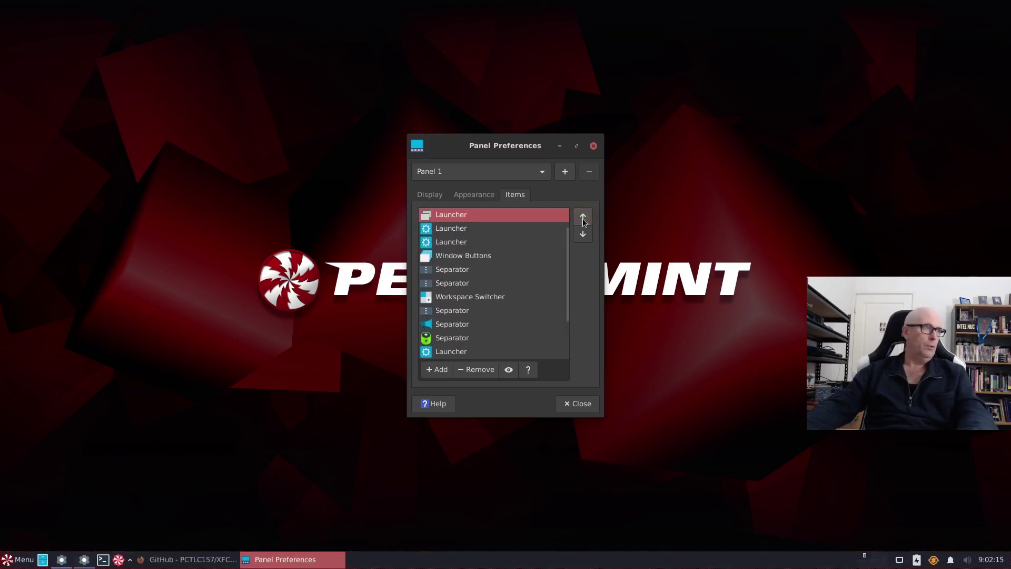
pyautogui.click(582, 218)
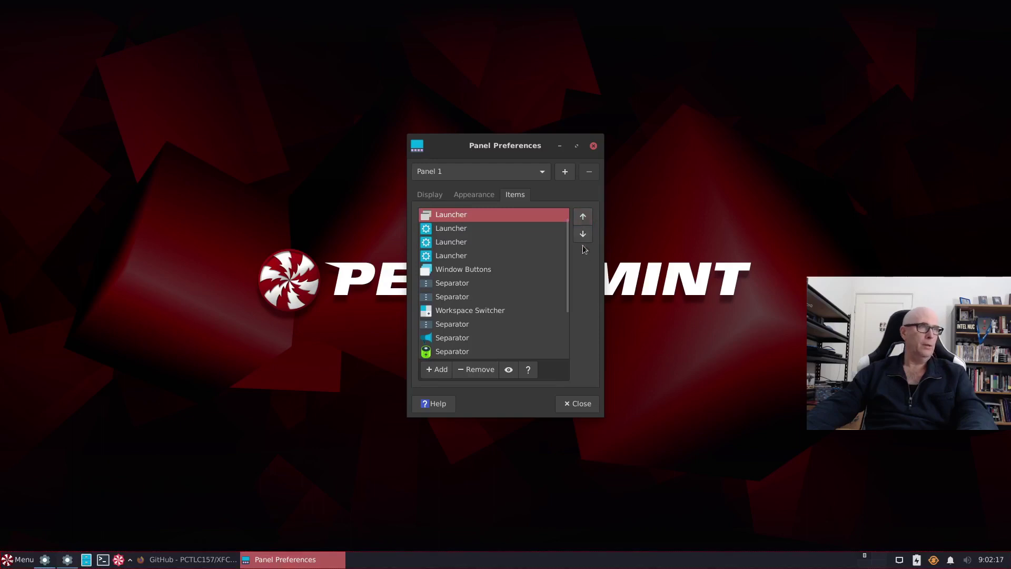
# - Close Panel Preferences and remove the terminal launcher from the panel
pyautogui.click(576, 403)
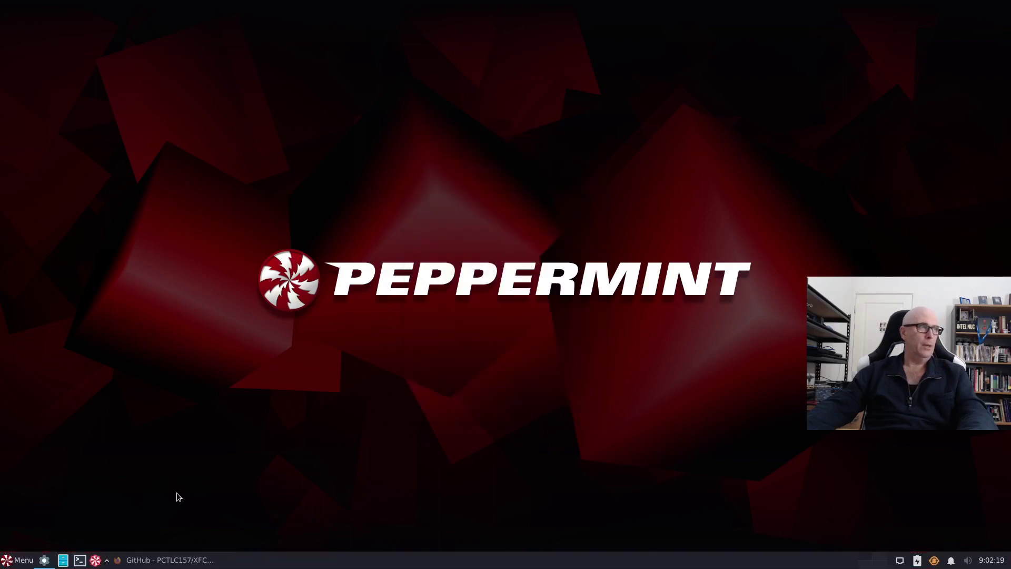
pyautogui.rightClick(80, 561)
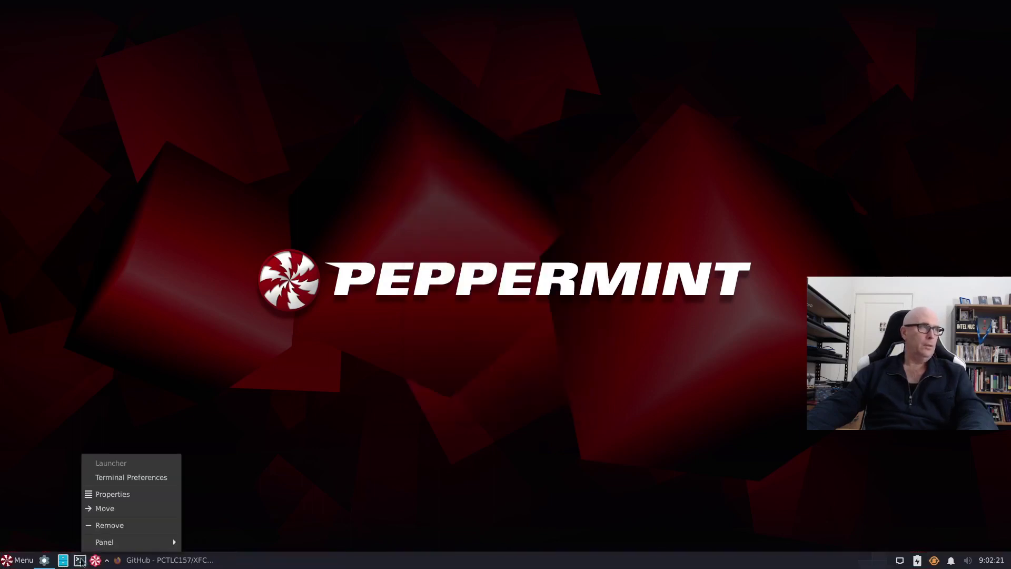
pyautogui.click(104, 526)
pyautogui.press('Return')
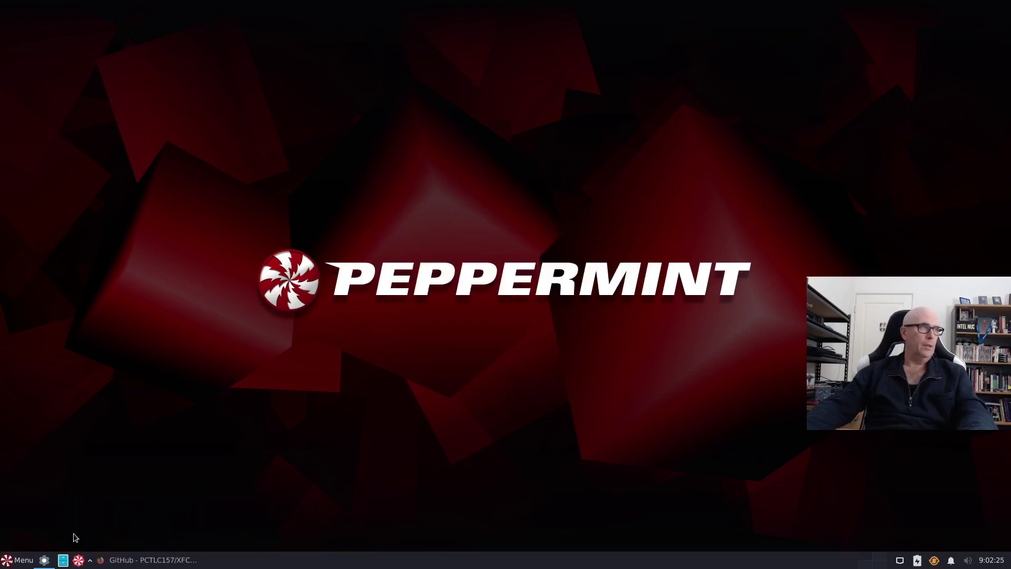
# - Remove the next launcher from the panel and close the GitHub browser window
pyautogui.rightClick(62, 561)
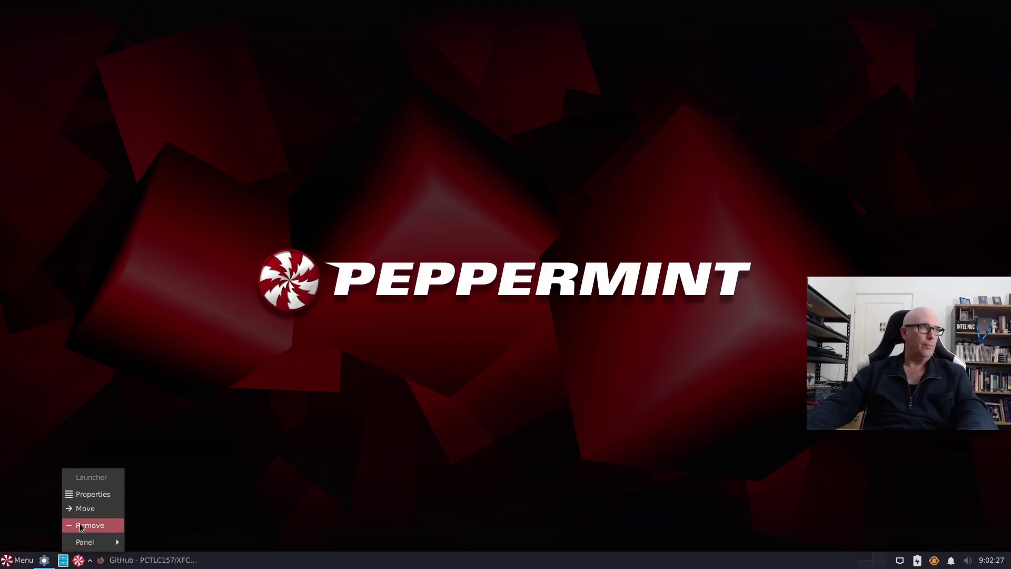
pyautogui.click(82, 525)
pyautogui.click(582, 311)
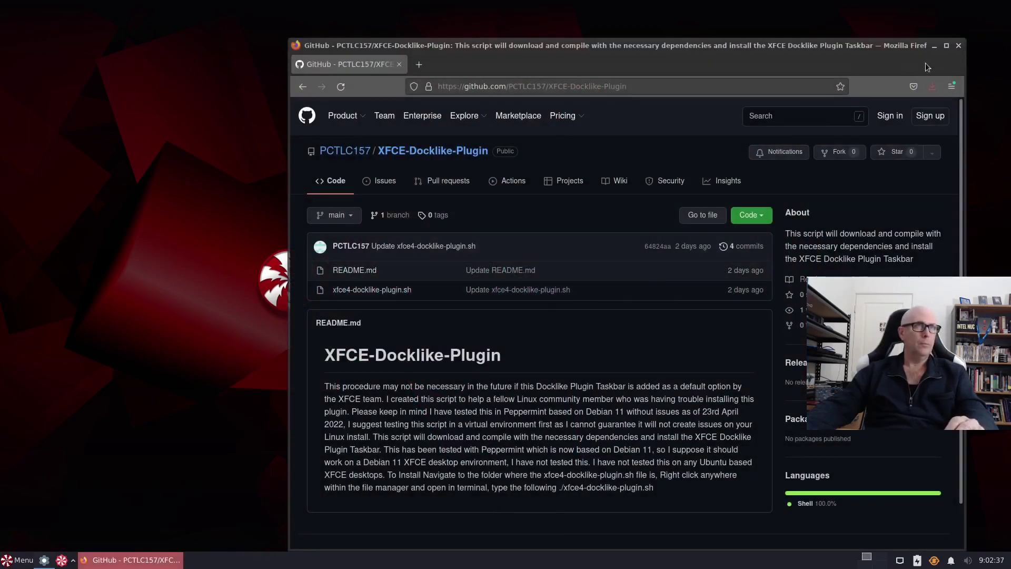
pyautogui.click(958, 45)
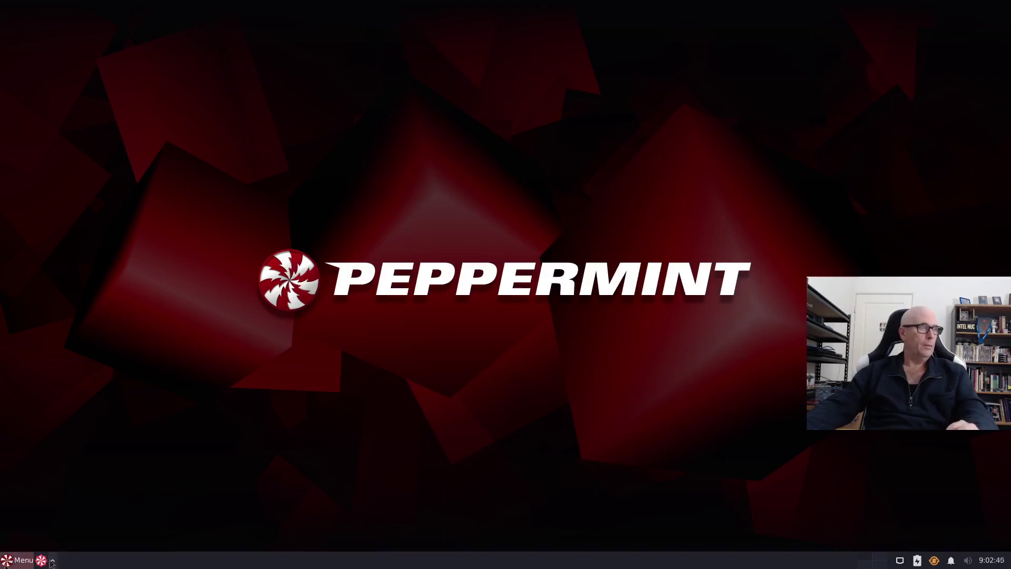
# - Launch the Files manager from the applications menu's Accessories category
pyautogui.click(21, 560)
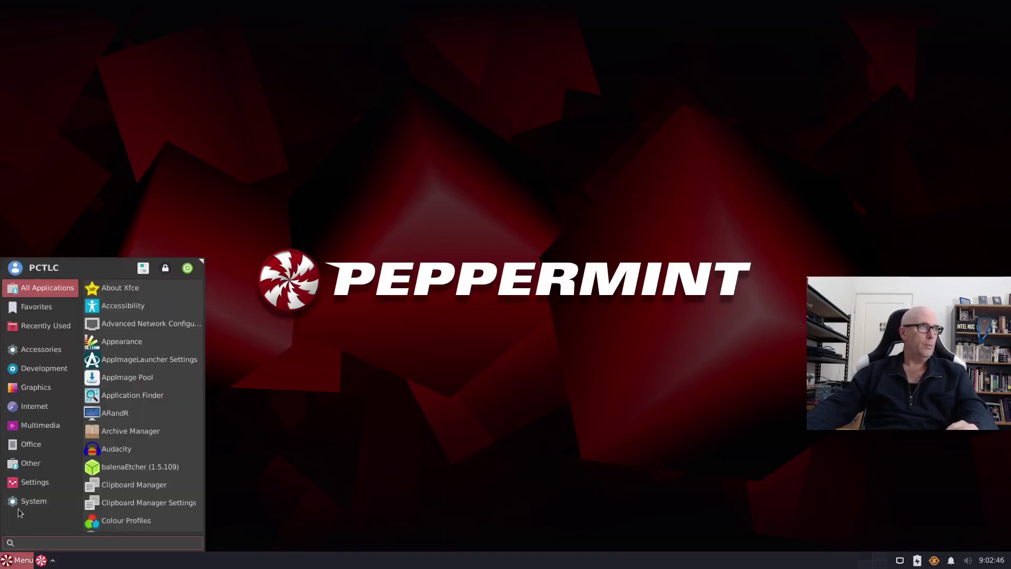
pyautogui.click(19, 508)
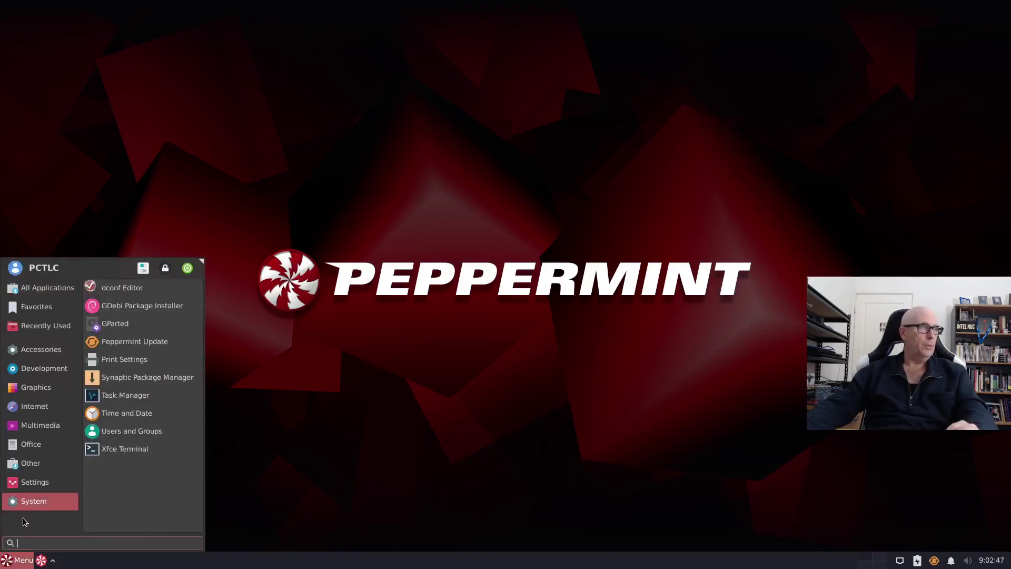
pyautogui.click(40, 425)
pyautogui.click(41, 349)
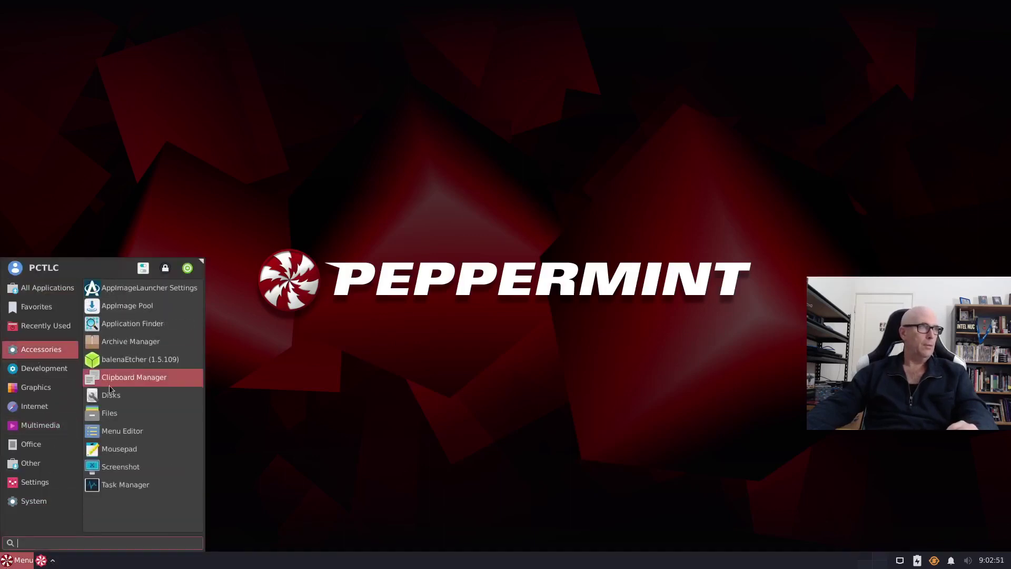
pyautogui.click(109, 413)
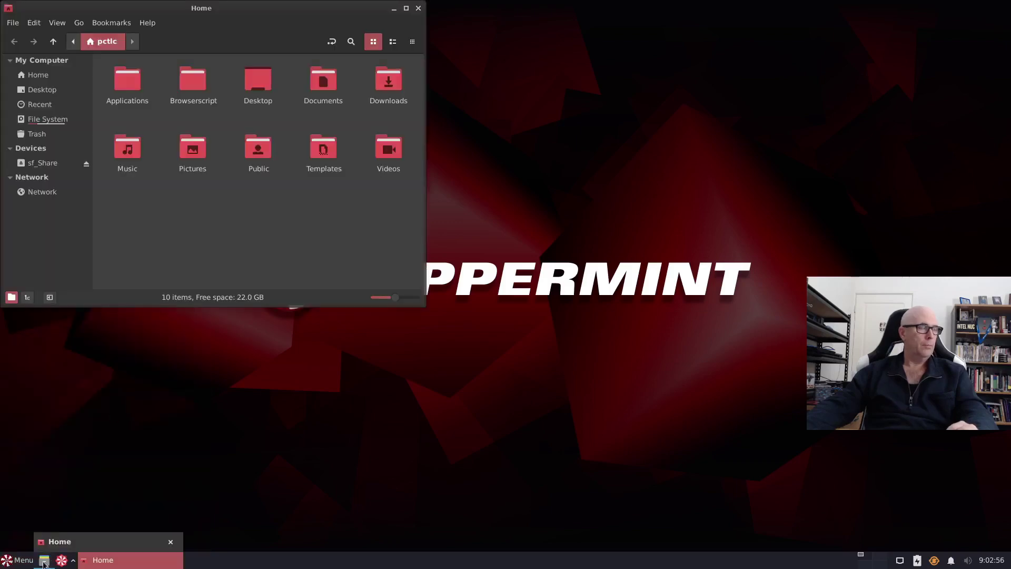
# - Pin the file manager to the Docklike dock and close its Home window
pyautogui.rightClick(44, 562)
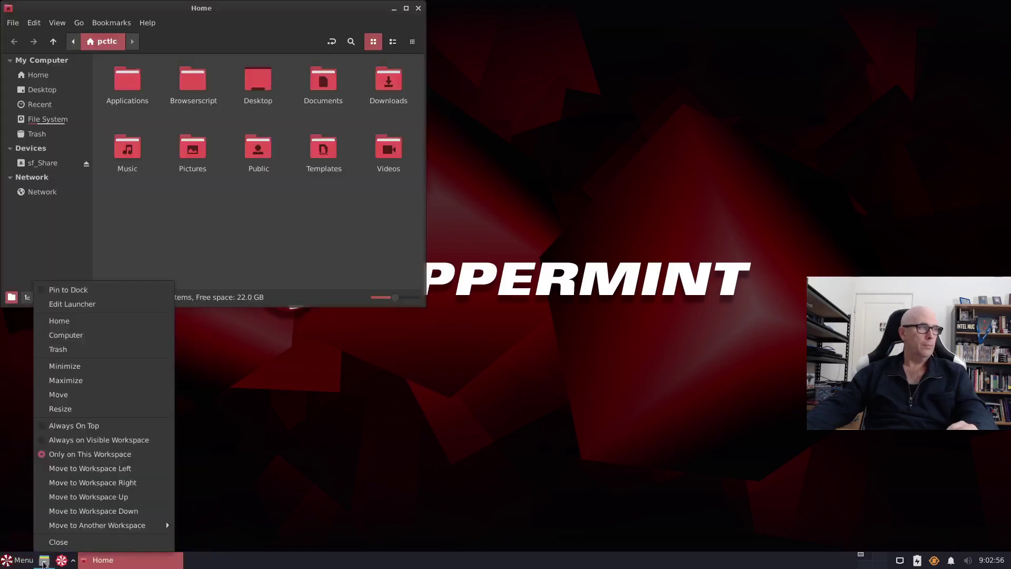
pyautogui.click(42, 290)
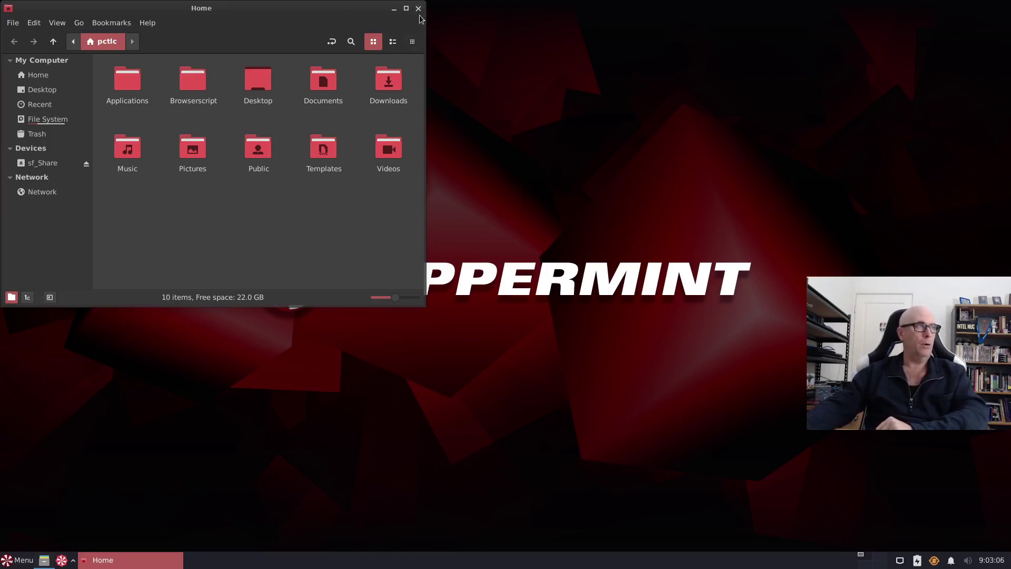
pyautogui.hotkey('ctrl', 'w')
# - Open and close the extra launchers list, then open and close Peppermint Hub
pyautogui.click(73, 561)
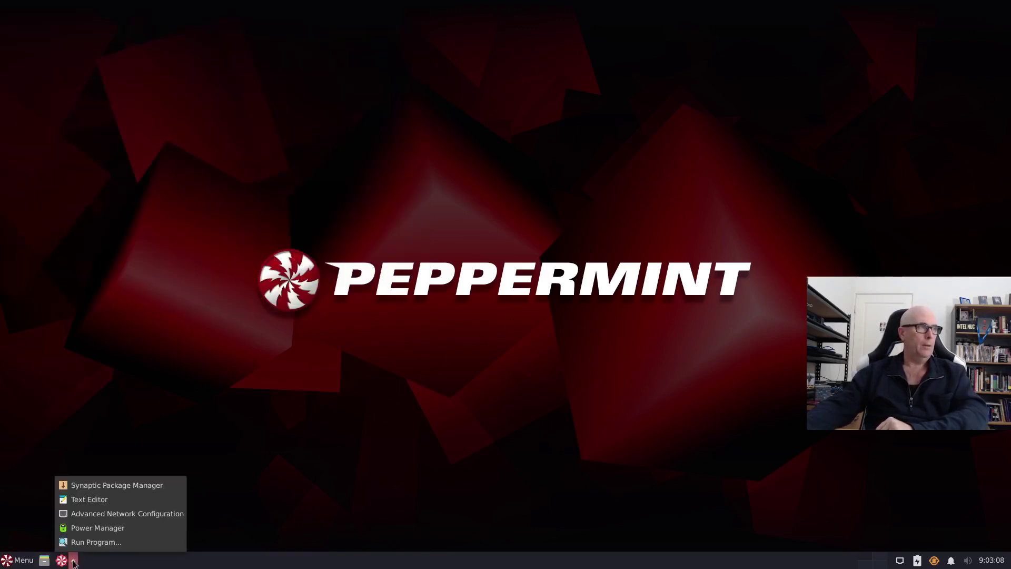
pyautogui.click(73, 561)
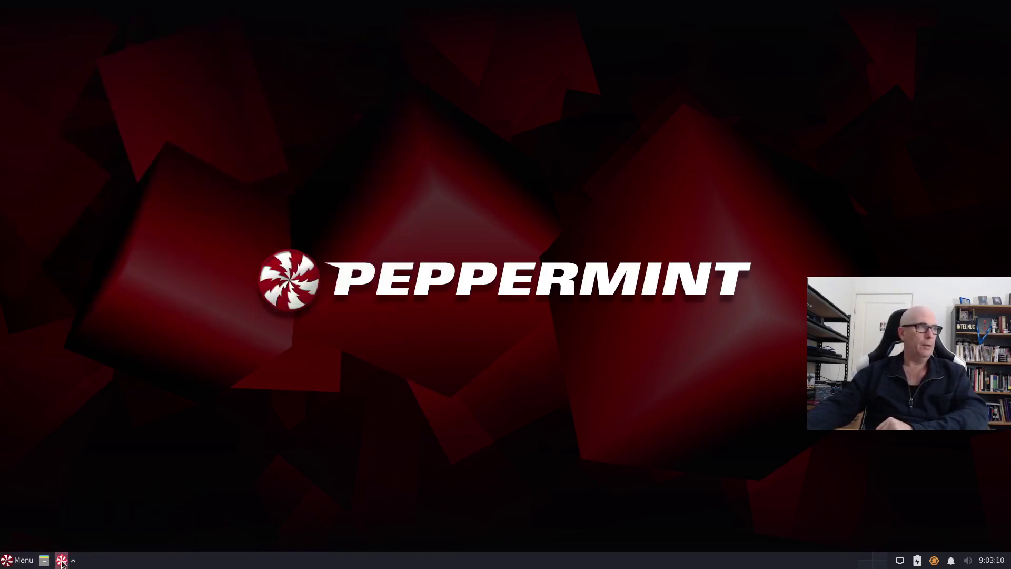
pyautogui.click(61, 561)
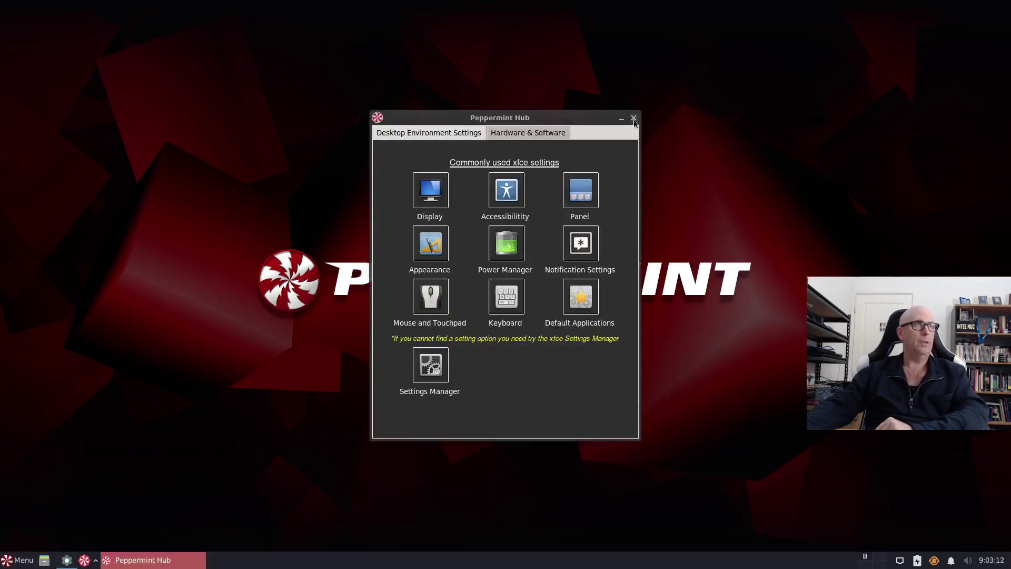
pyautogui.click(633, 119)
# - Launch Firefox from the Internet category of the applications menu
pyautogui.click(9, 561)
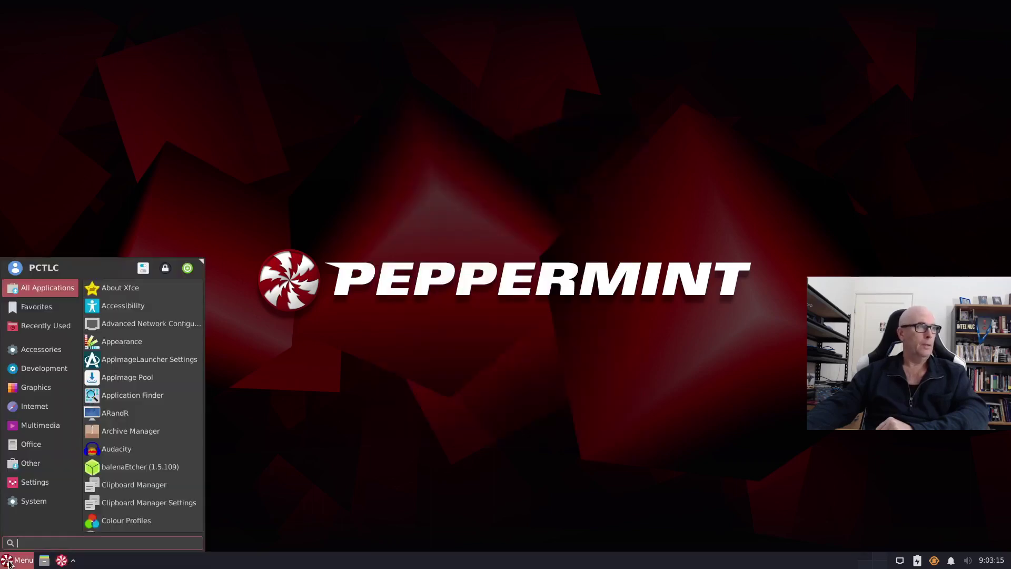
pyautogui.click(44, 369)
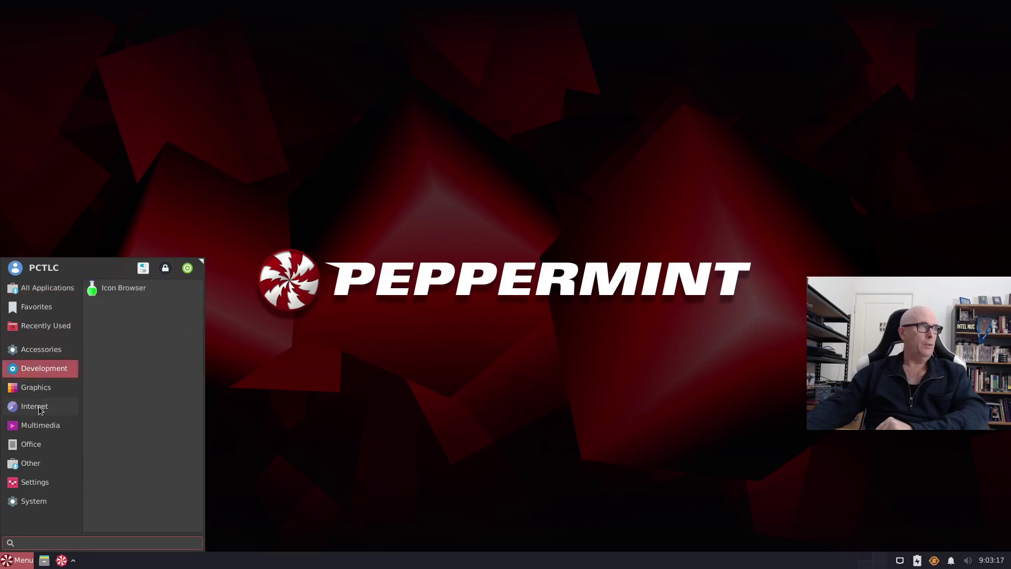
pyautogui.click(38, 410)
pyautogui.click(119, 289)
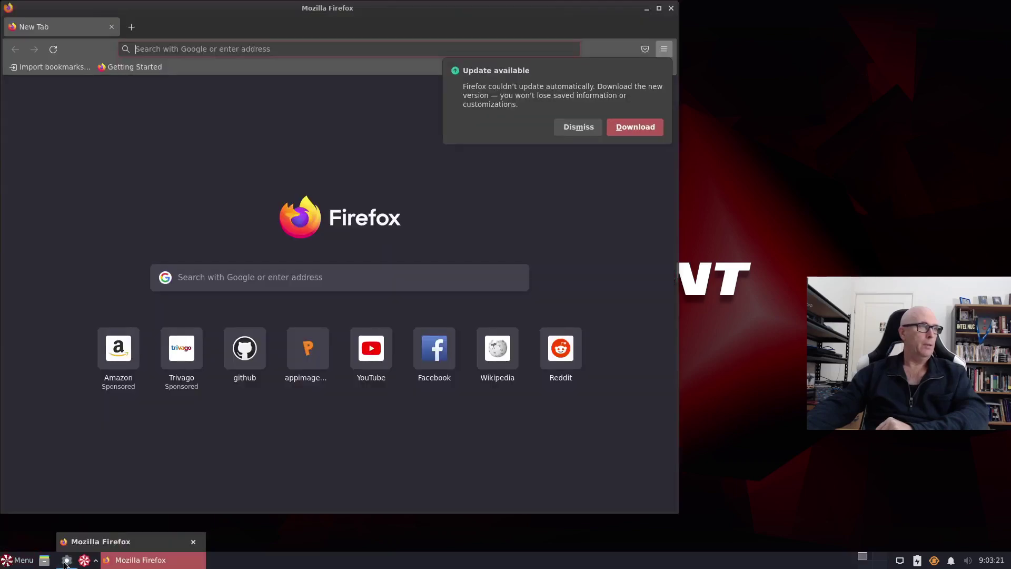
# - Toggle Firefox's focus on and off with its Docklike taskbar icon
pyautogui.click(65, 561)
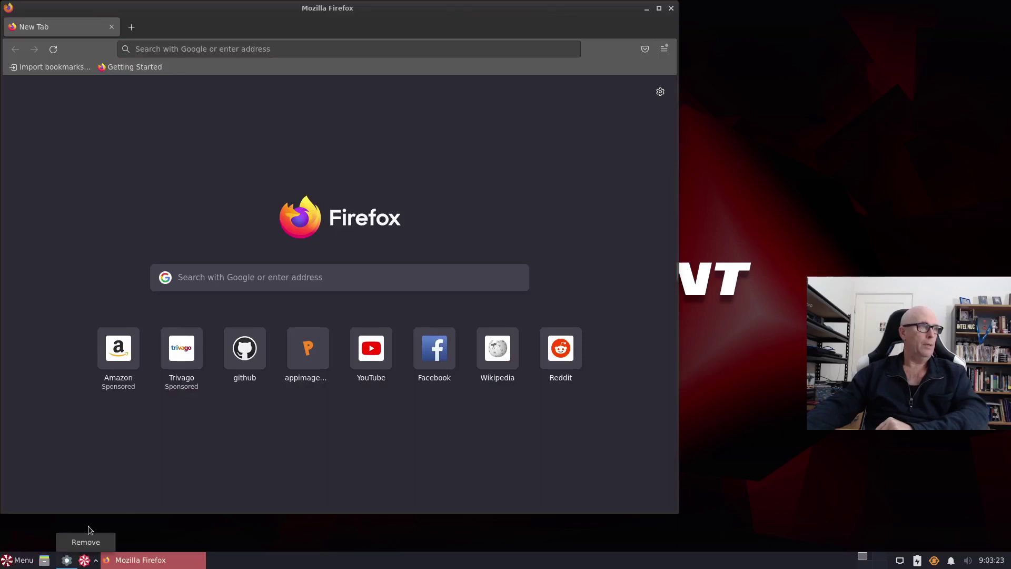
pyautogui.click(67, 561)
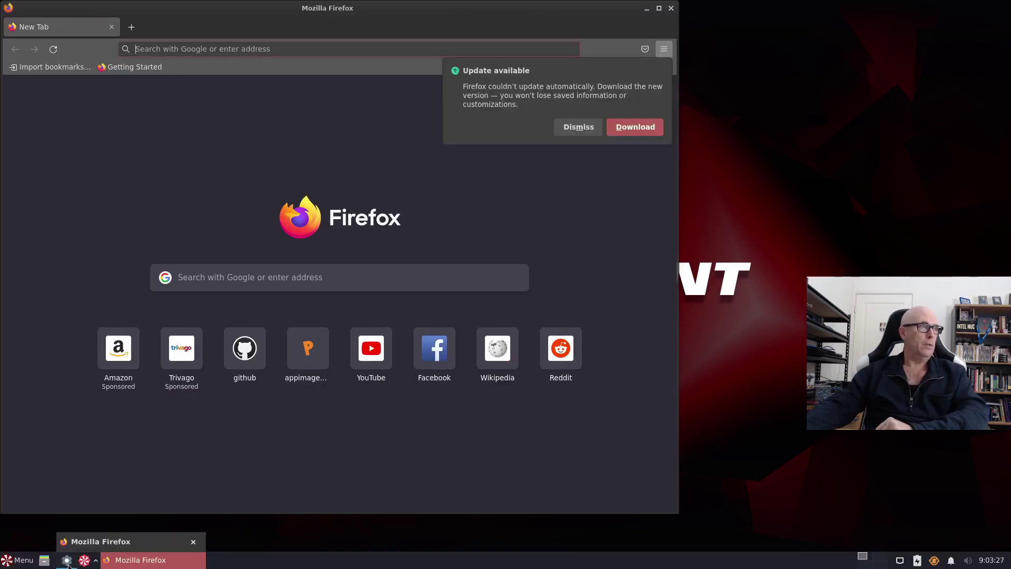
pyautogui.click(67, 562)
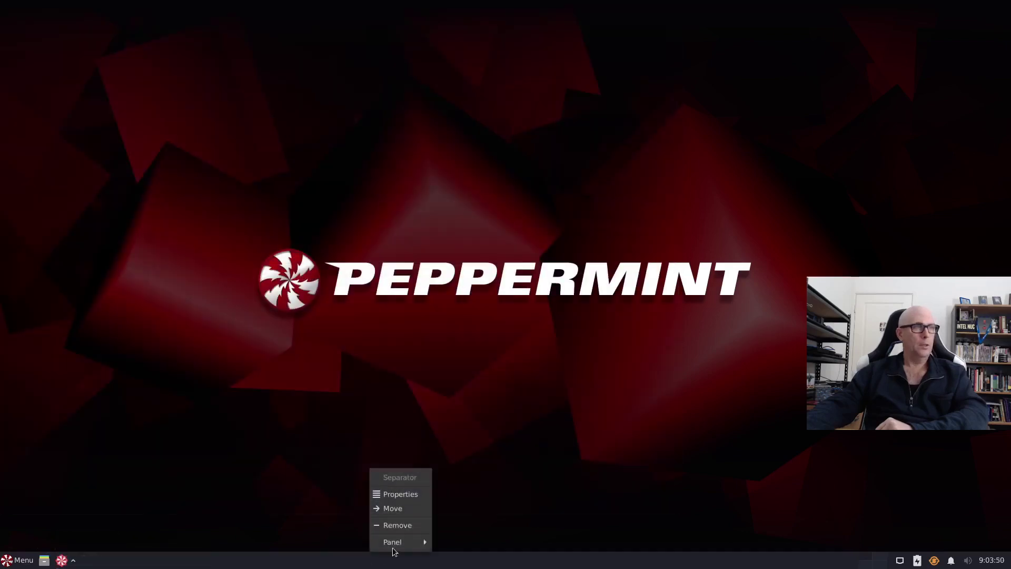
# - Open the Add New Items dialog for the panel, then close it
pyautogui.moveTo(395, 547)
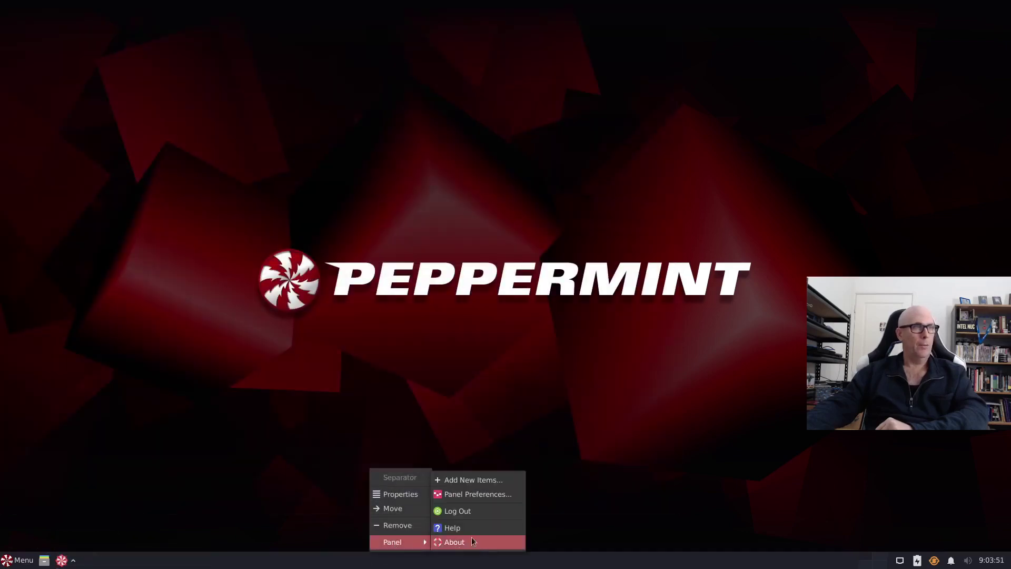
pyautogui.click(476, 479)
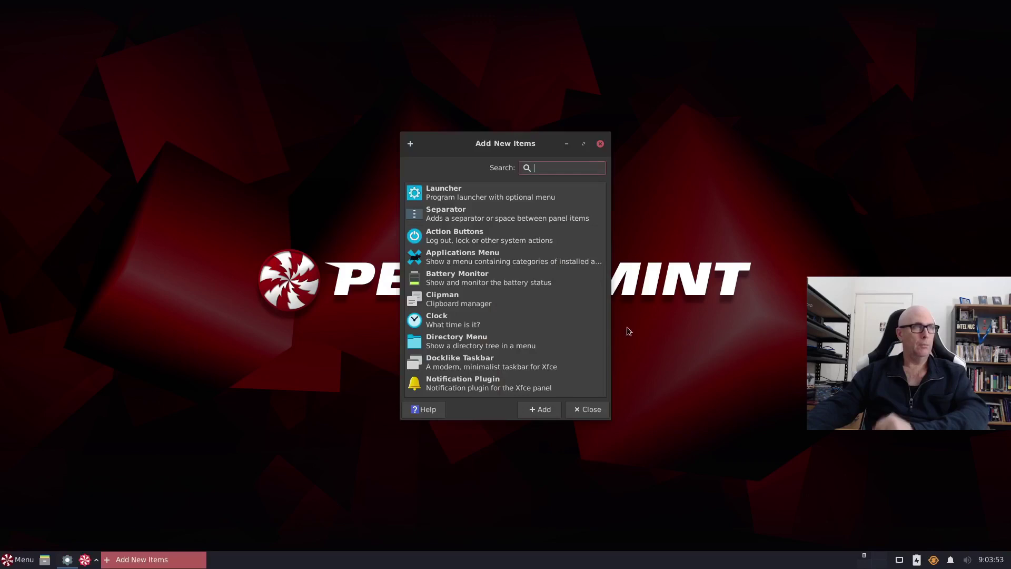
pyautogui.click(585, 409)
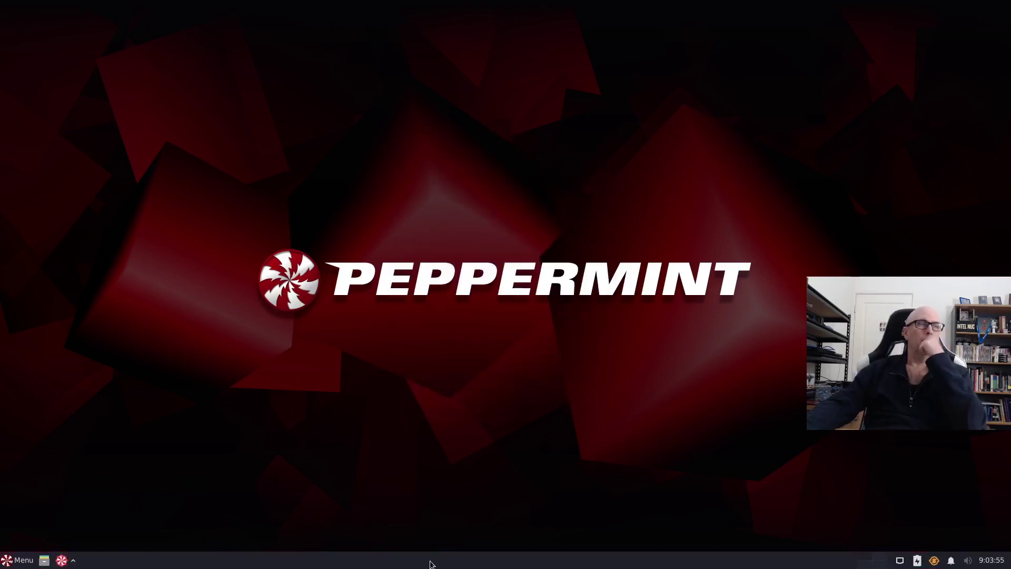
# - Remove the Window Buttons item from Panel 1 in Panel Preferences > Items
pyautogui.rightClick(425, 566)
pyautogui.moveTo(448, 541)
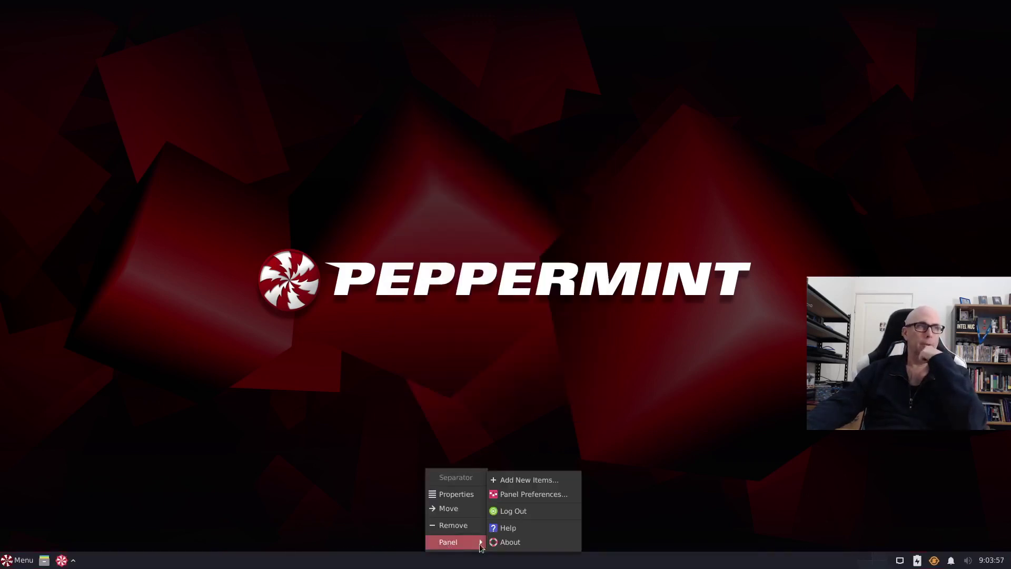
pyautogui.click(518, 495)
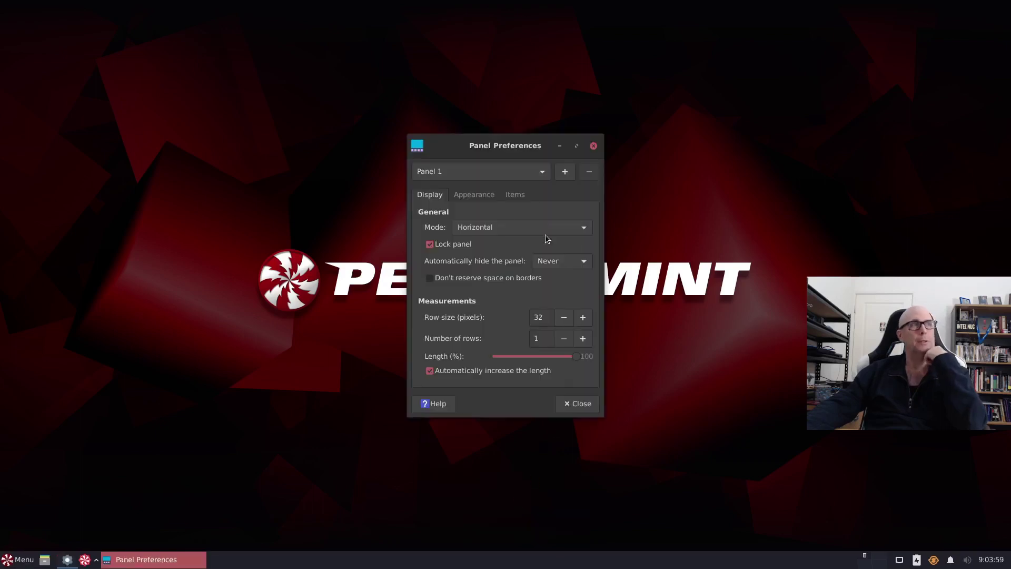
pyautogui.click(510, 194)
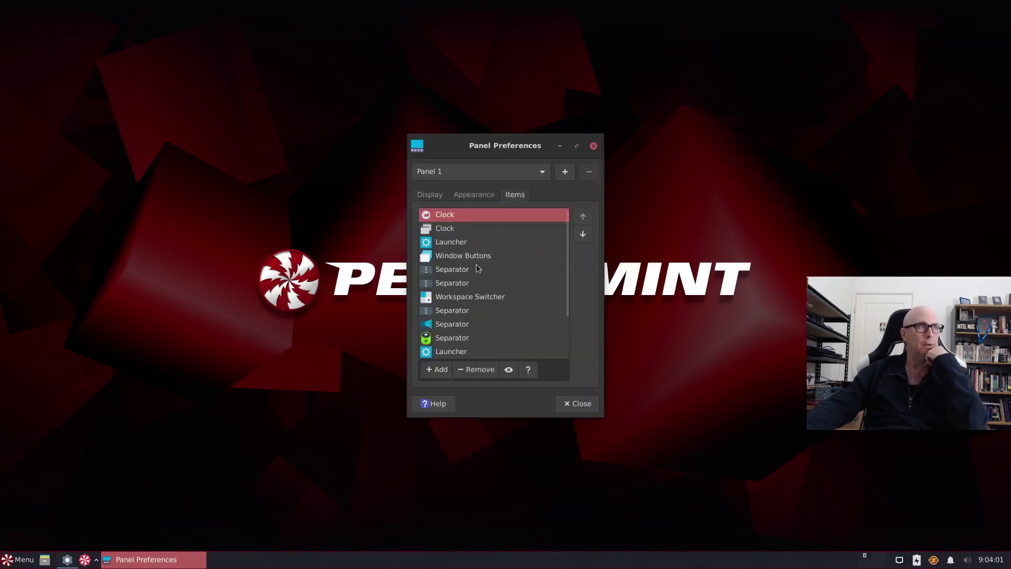
pyautogui.click(459, 257)
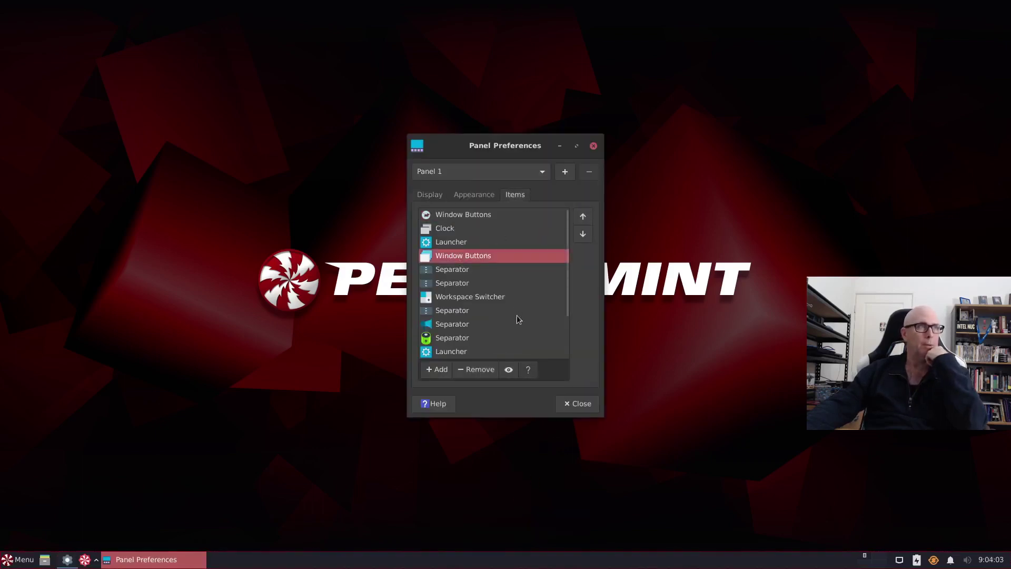
pyautogui.click(477, 370)
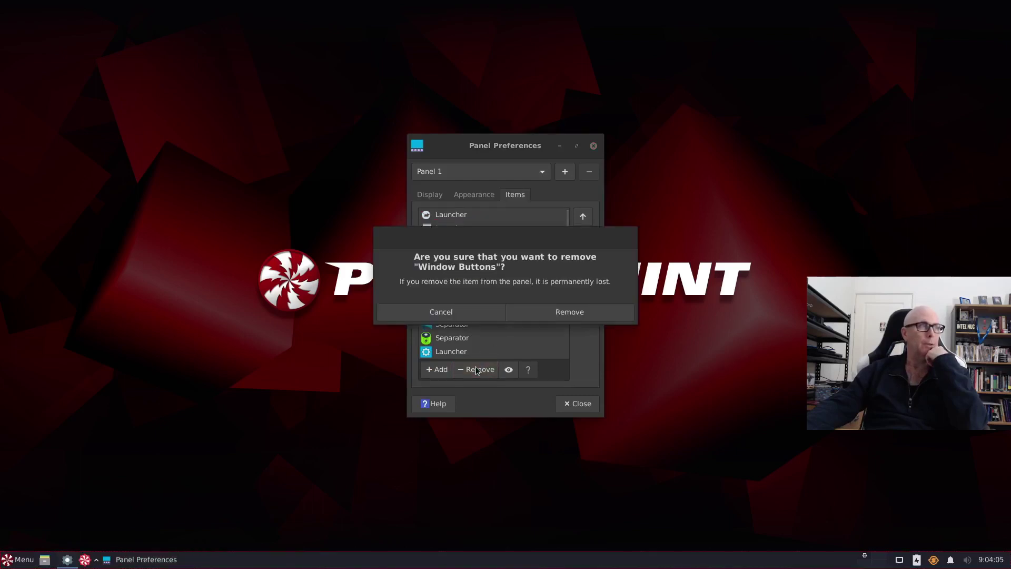
pyautogui.click(560, 316)
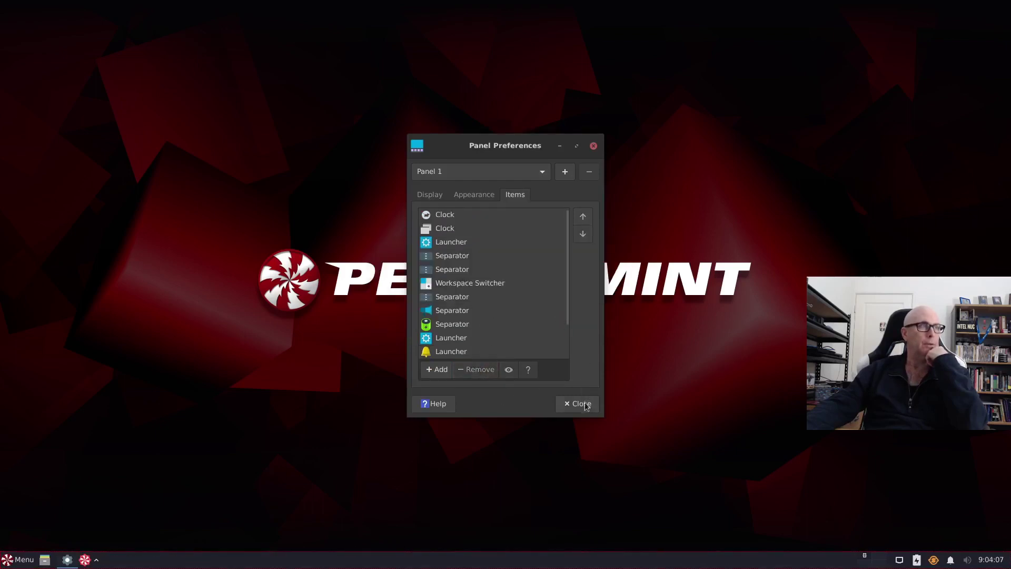
pyautogui.rightClick(67, 559)
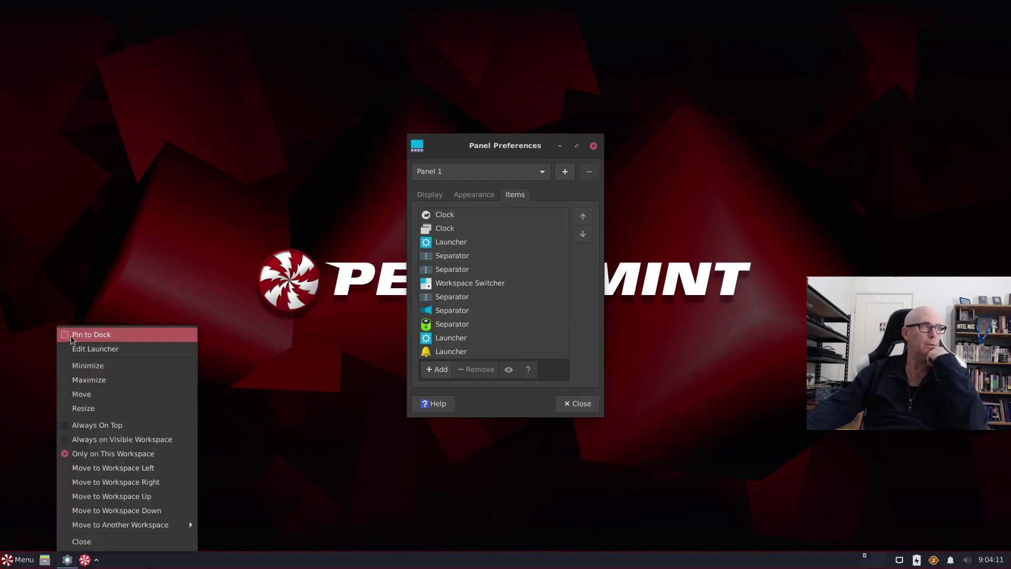
pyautogui.click(575, 416)
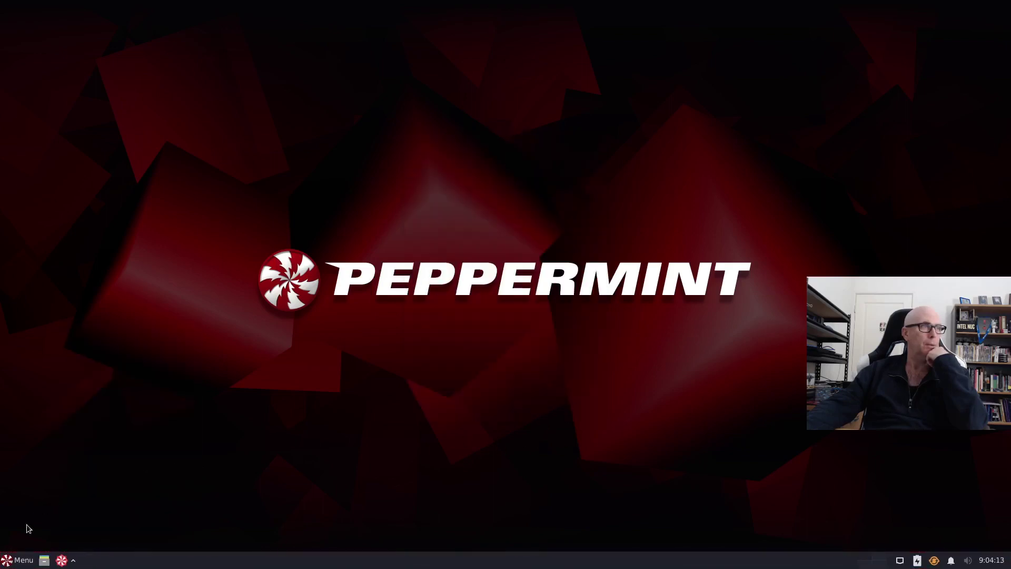
# - Browse the Multimedia apps and look at the Kdenlive AppImage's context options
pyautogui.click(19, 559)
pyautogui.click(40, 424)
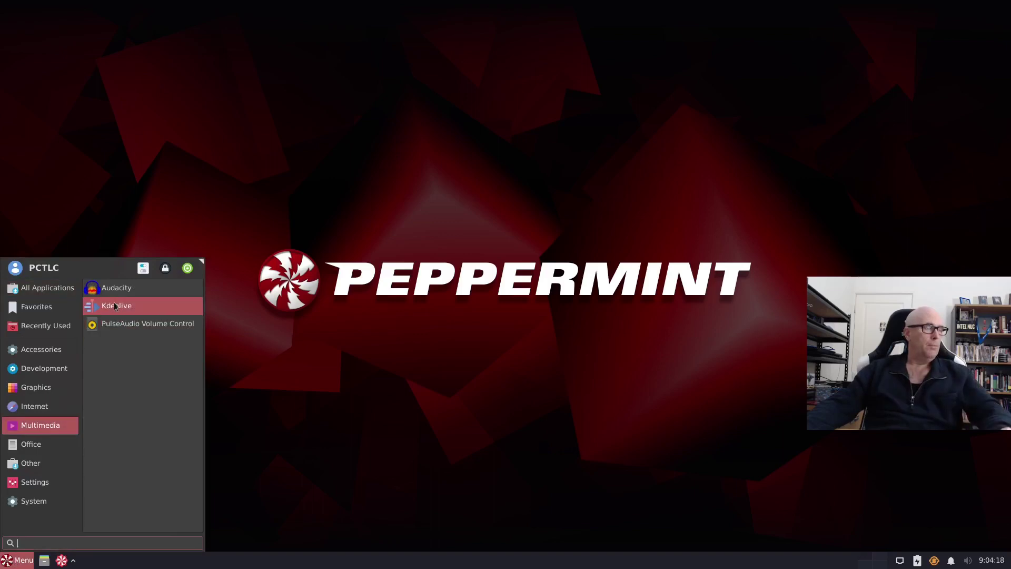
pyautogui.rightClick(115, 306)
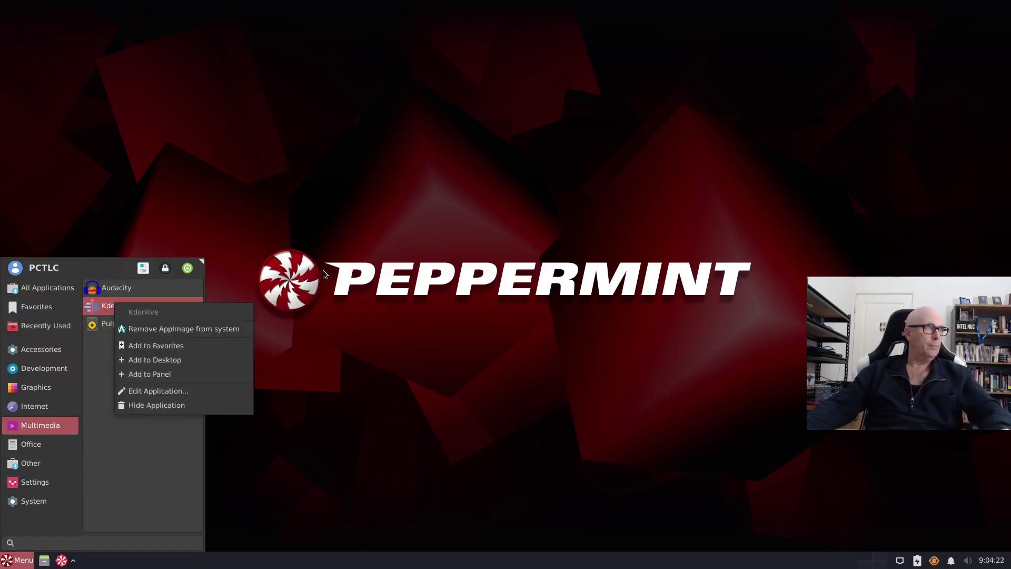
pyautogui.click(324, 273)
# - Launch the Audacity AppImage, dismiss its what's-new dialog, and pin it to the dock
pyautogui.click(126, 292)
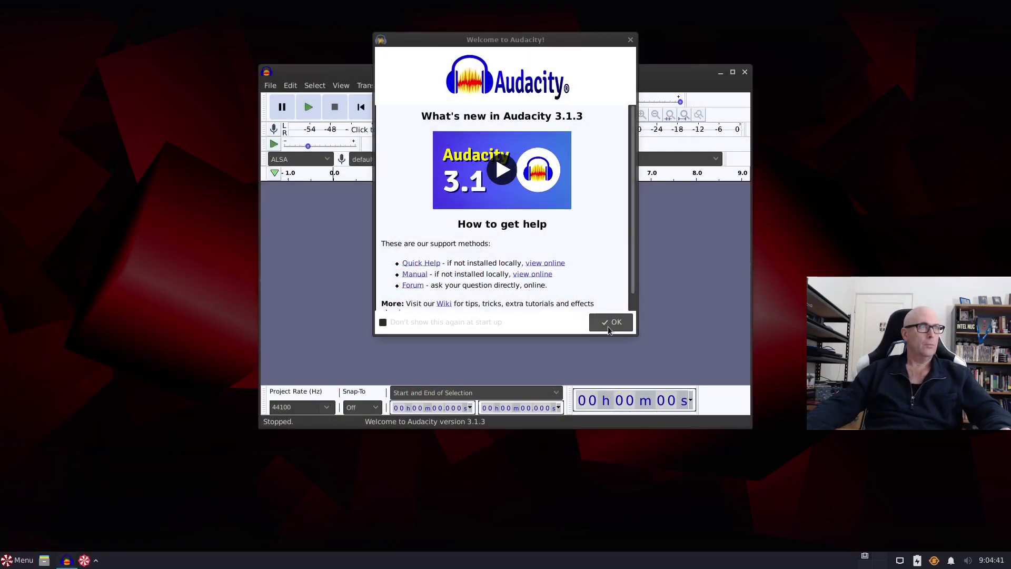
pyautogui.click(608, 322)
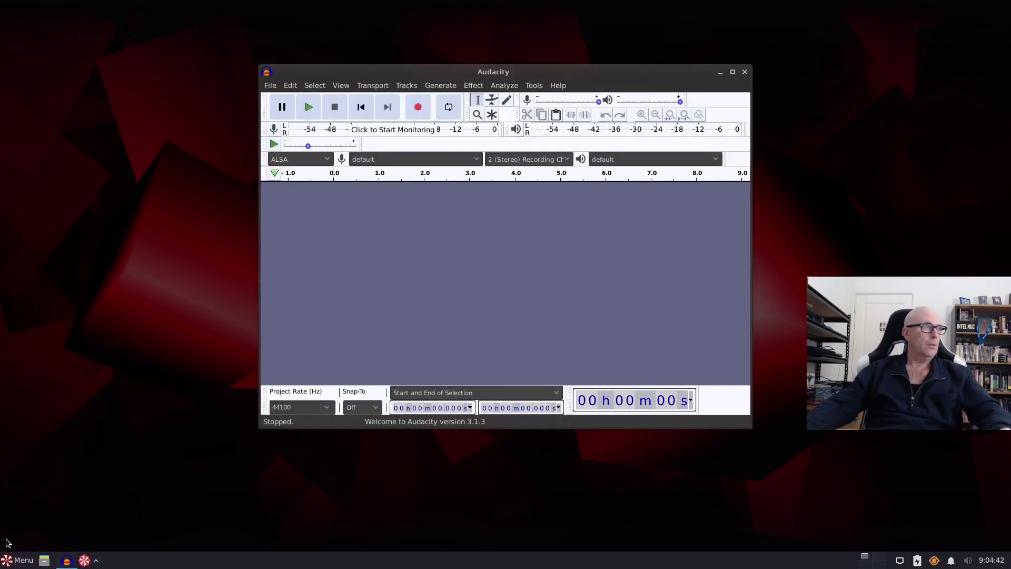
pyautogui.rightClick(65, 561)
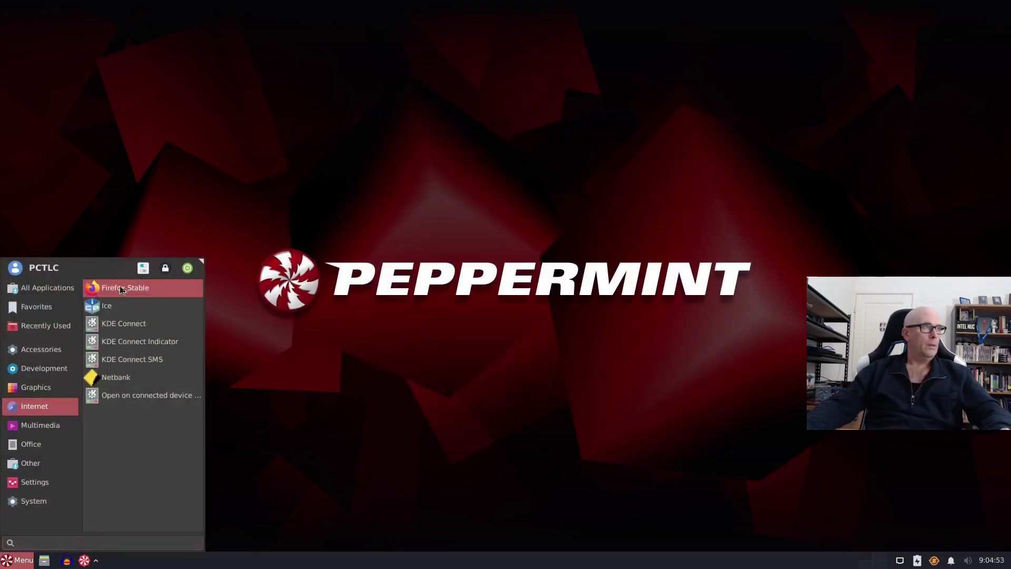
pyautogui.click(103, 287)
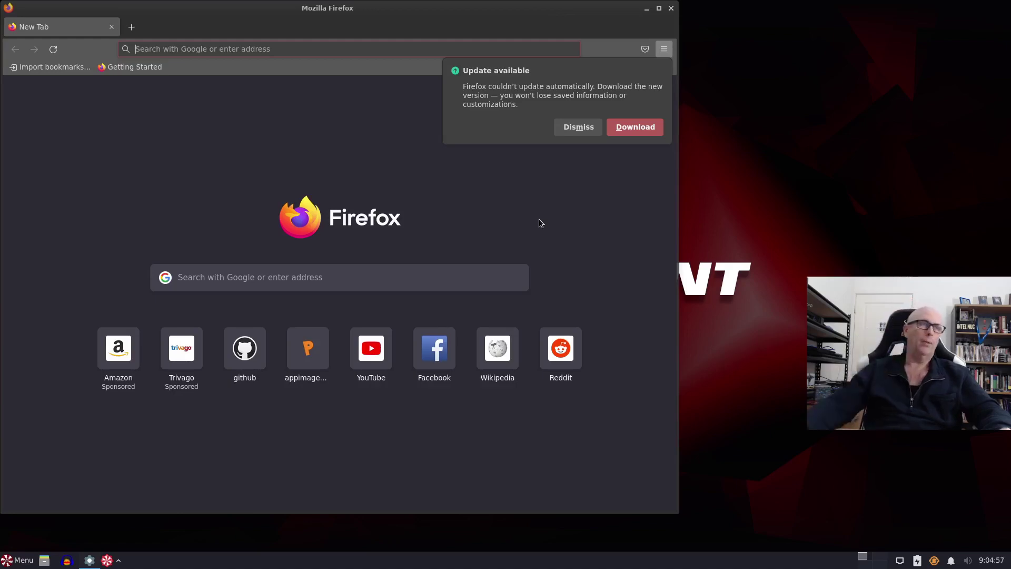
# - Dismiss the Firefox update notice, then open and close the Browserscript folder
pyautogui.click(579, 127)
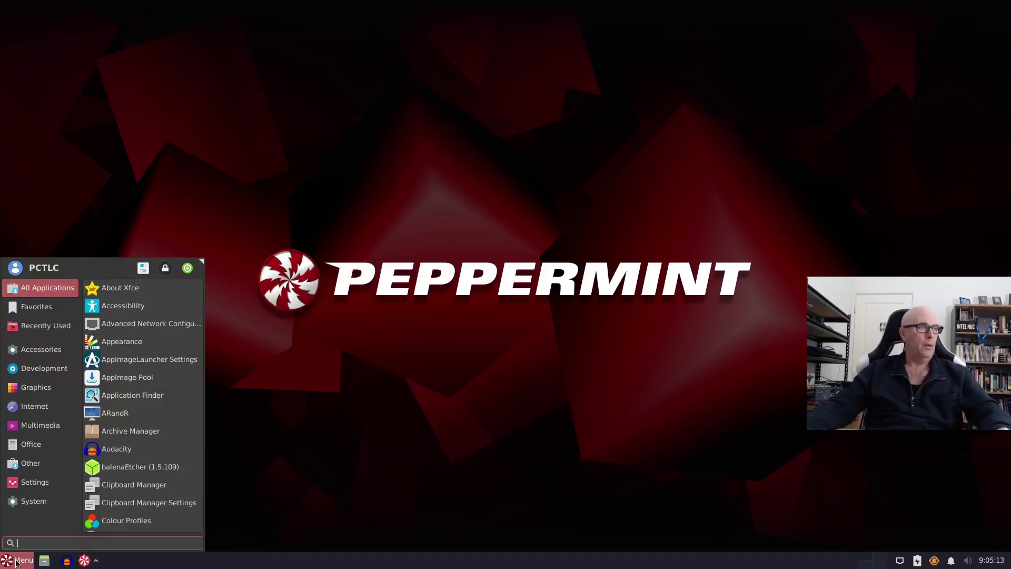
pyautogui.click(17, 561)
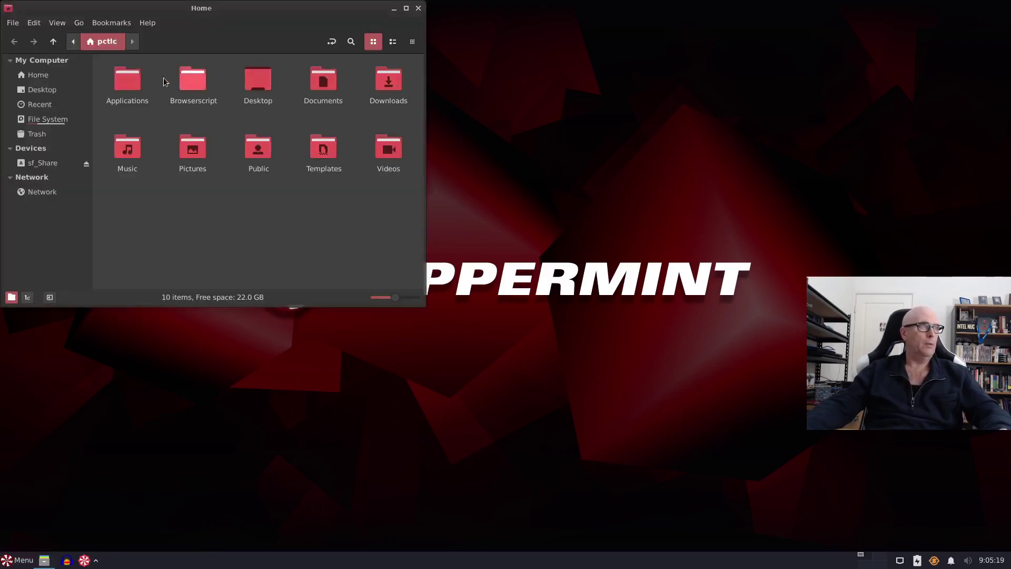
pyautogui.doubleClick(200, 83)
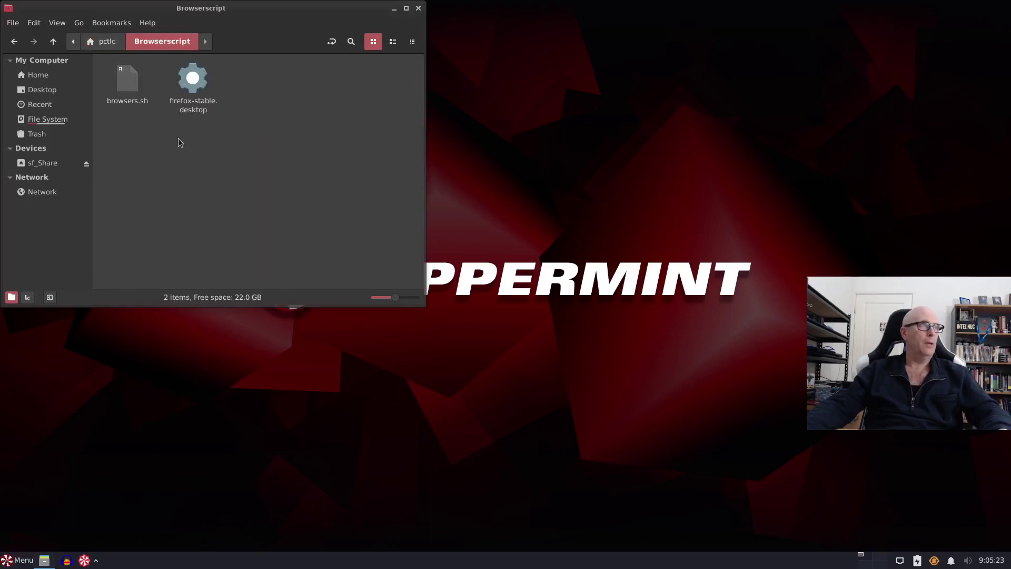
pyautogui.click(417, 9)
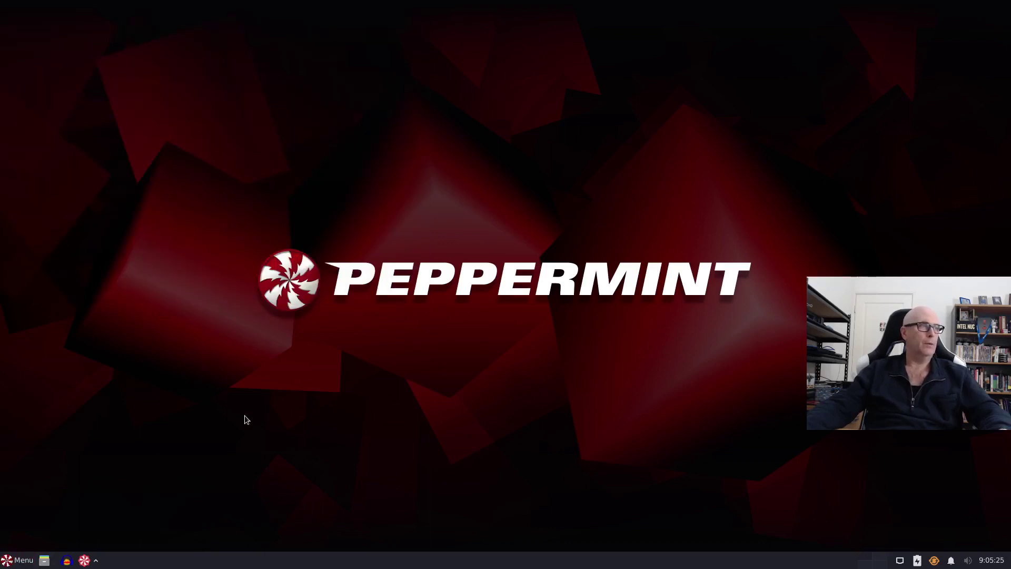
# - Launch Firefox Stable from the Internet category and open its download page
pyautogui.click(19, 560)
pyautogui.click(33, 407)
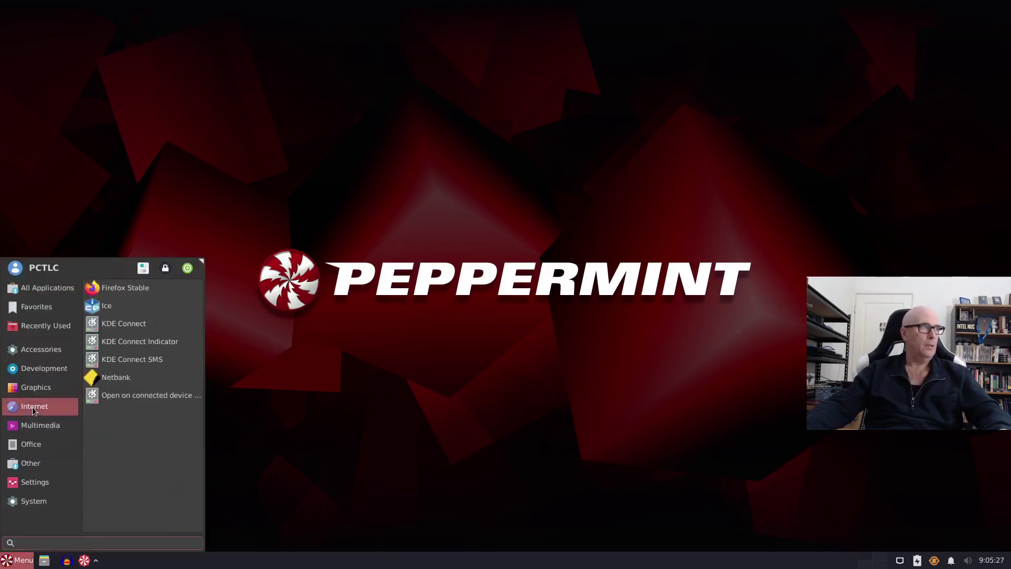
pyautogui.click(152, 287)
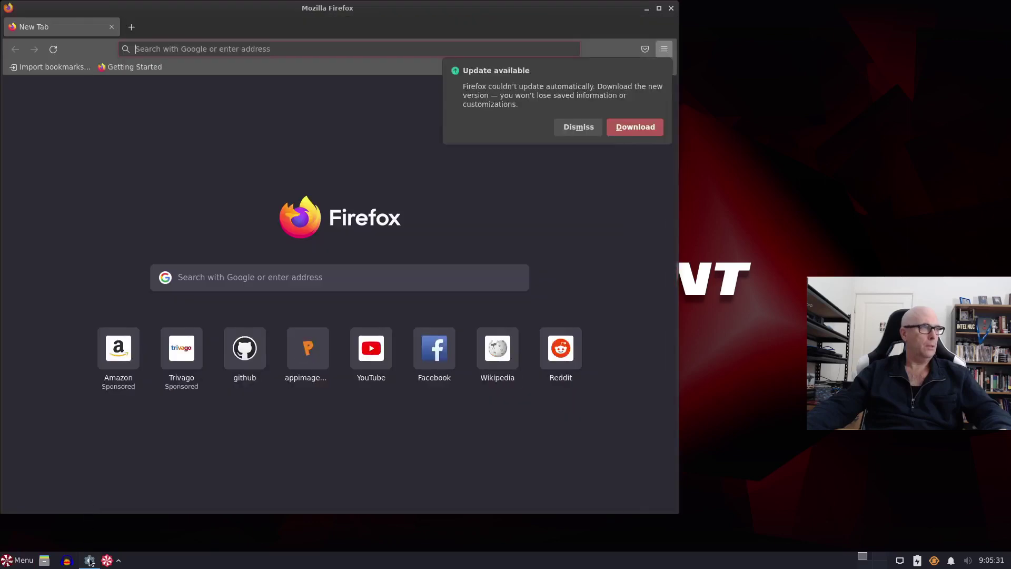
pyautogui.moveTo(90, 562)
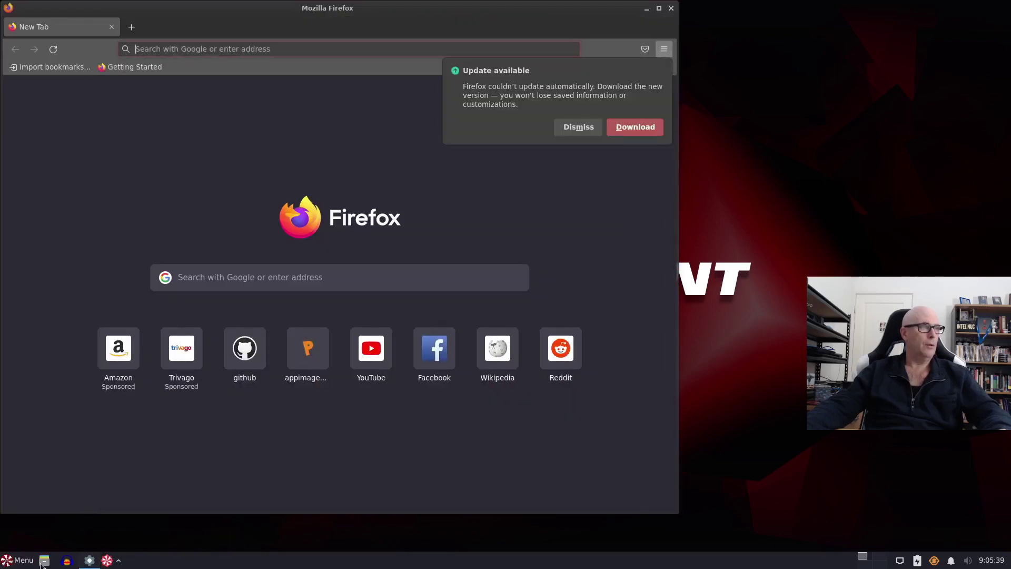
pyautogui.click(636, 130)
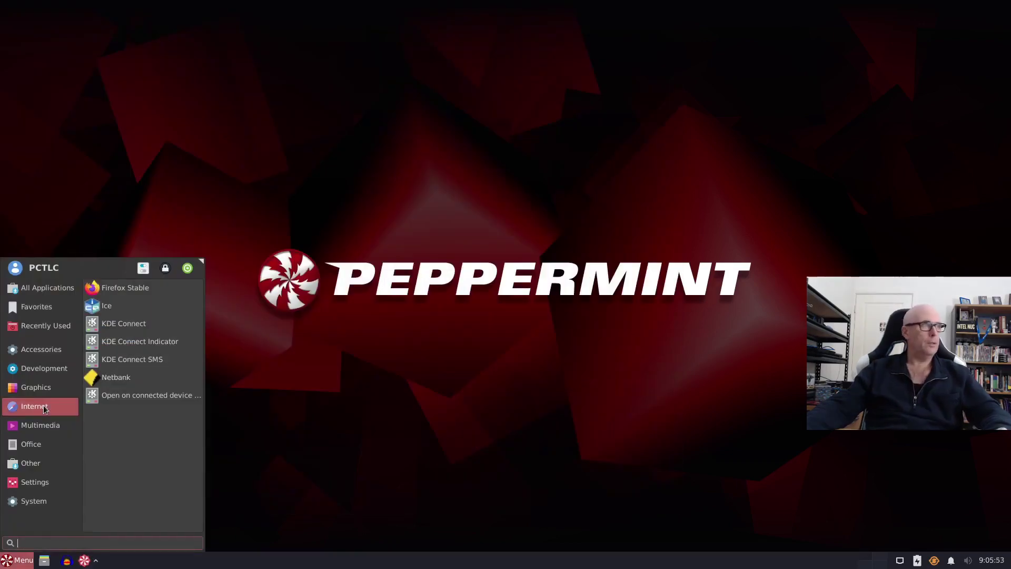
# - Launch GIMP from the Graphics category, check its taskbar options, then close it
pyautogui.click(40, 425)
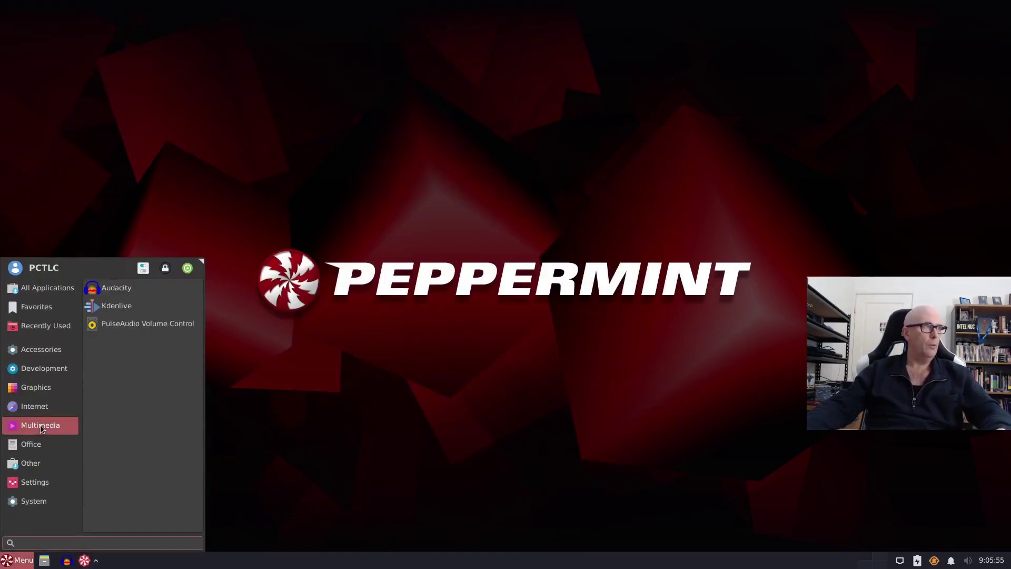
pyautogui.click(36, 387)
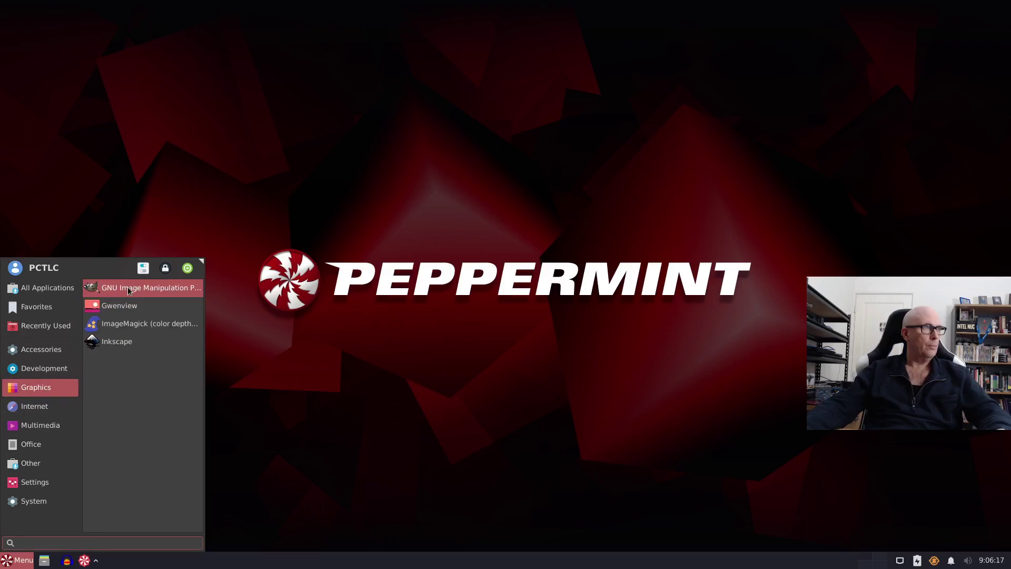
pyautogui.click(129, 289)
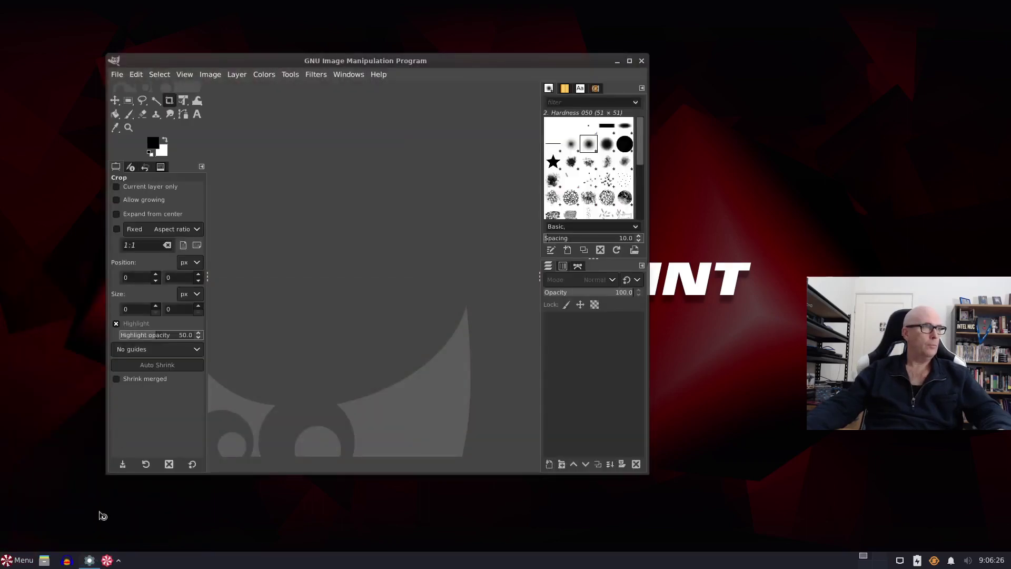
pyautogui.rightClick(88, 562)
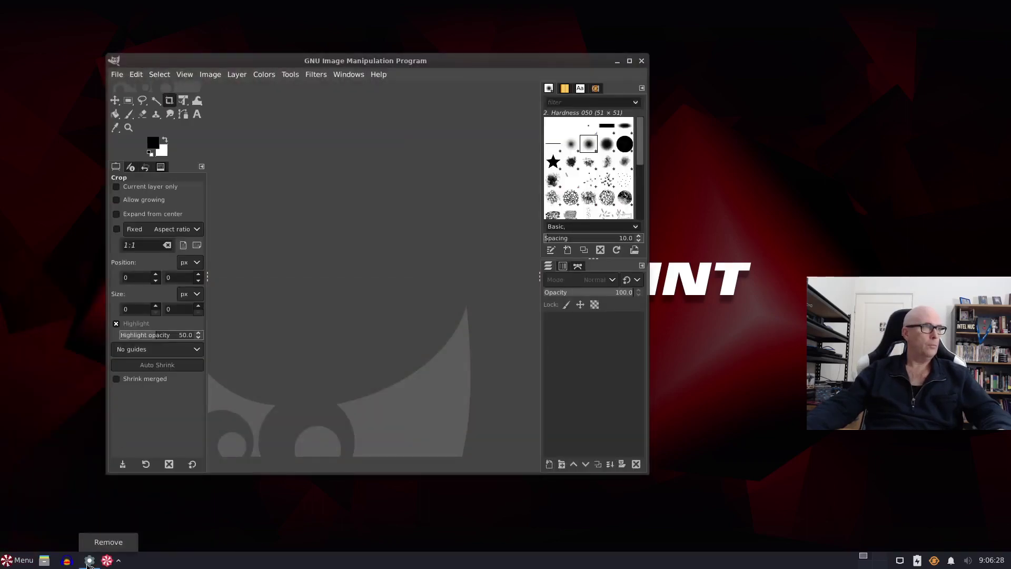
pyautogui.click(74, 469)
pyautogui.moveTo(90, 561)
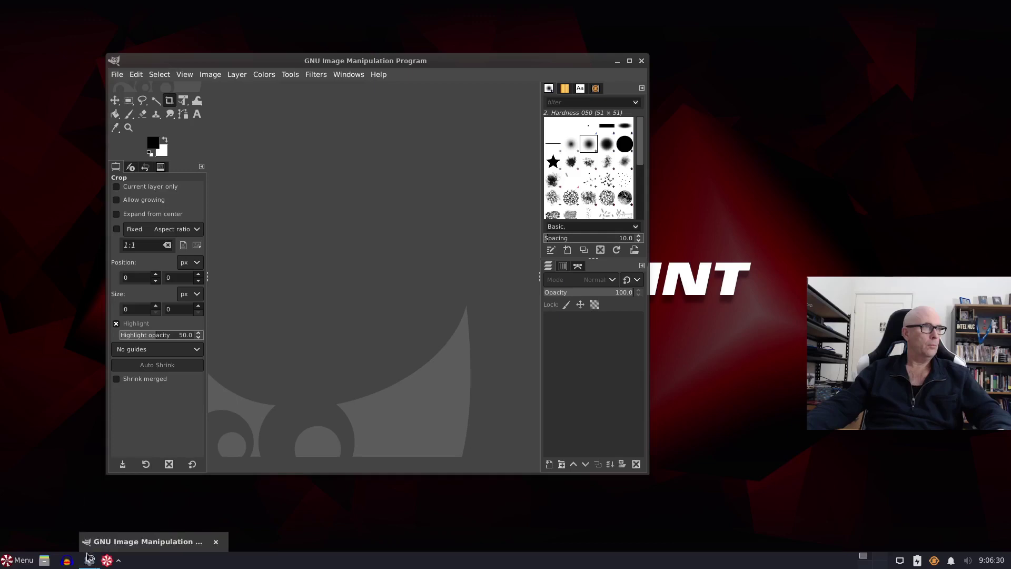
pyautogui.click(642, 61)
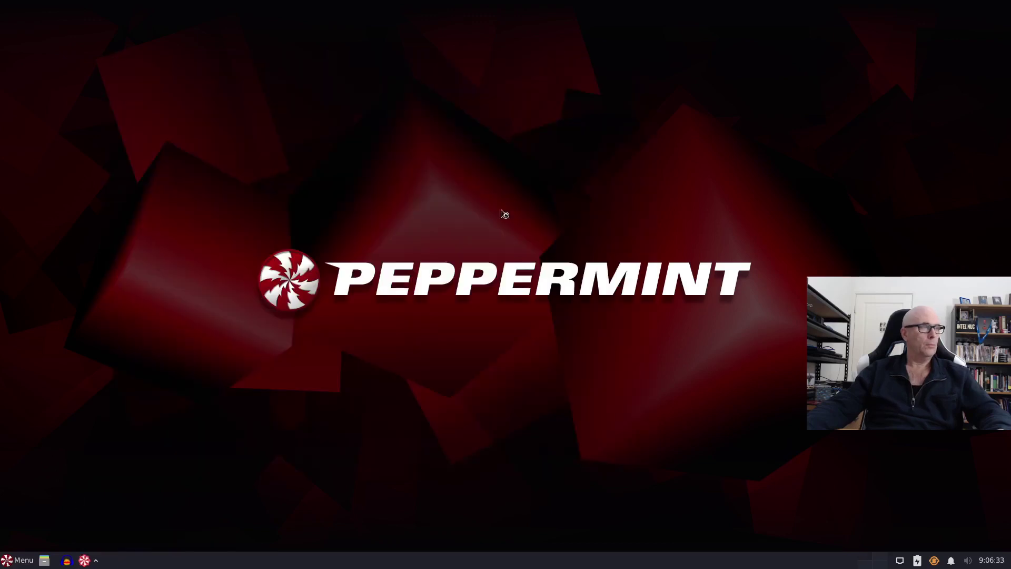
# - Open Terminal via a 'term' menu search, pin it to the dock, and run flatpak list
pyautogui.click(12, 563)
pyautogui.write('term')
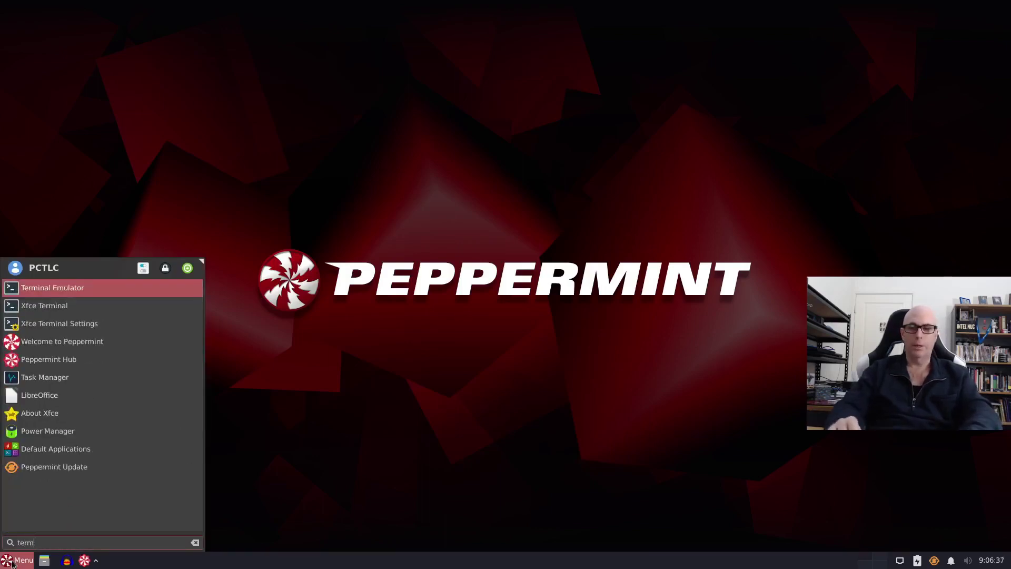
pyautogui.press('Return')
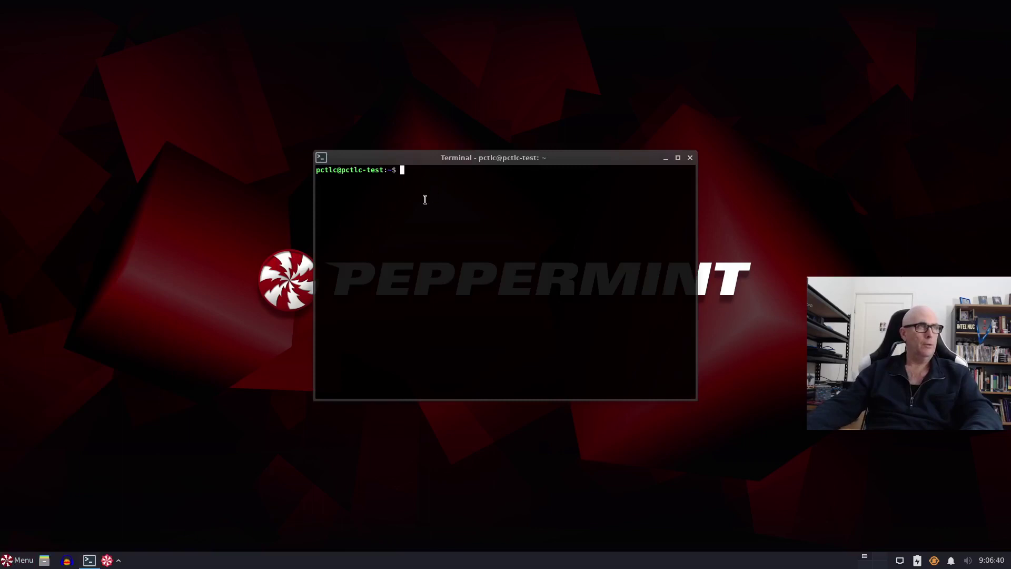
pyautogui.rightClick(88, 561)
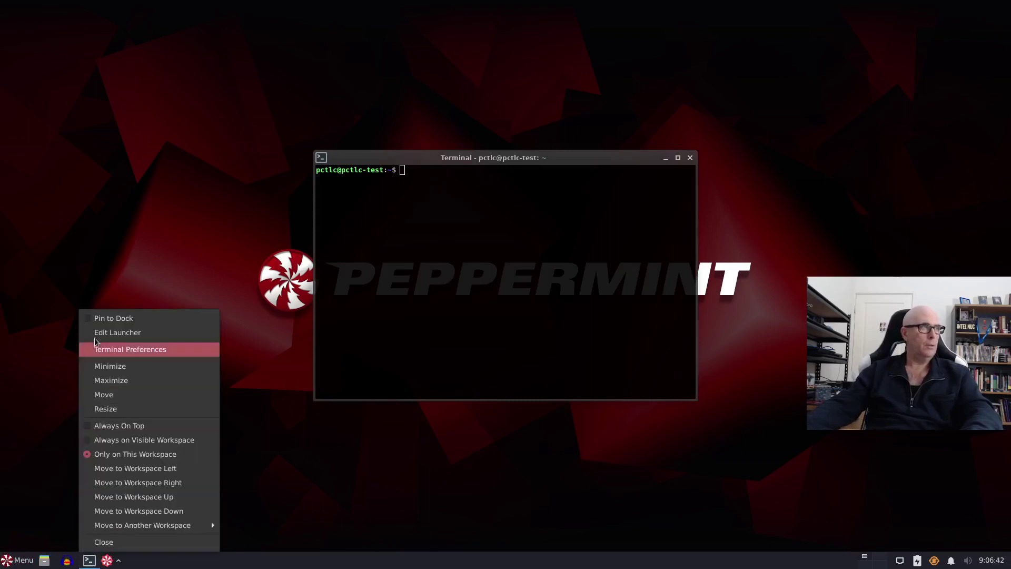
pyautogui.click(98, 319)
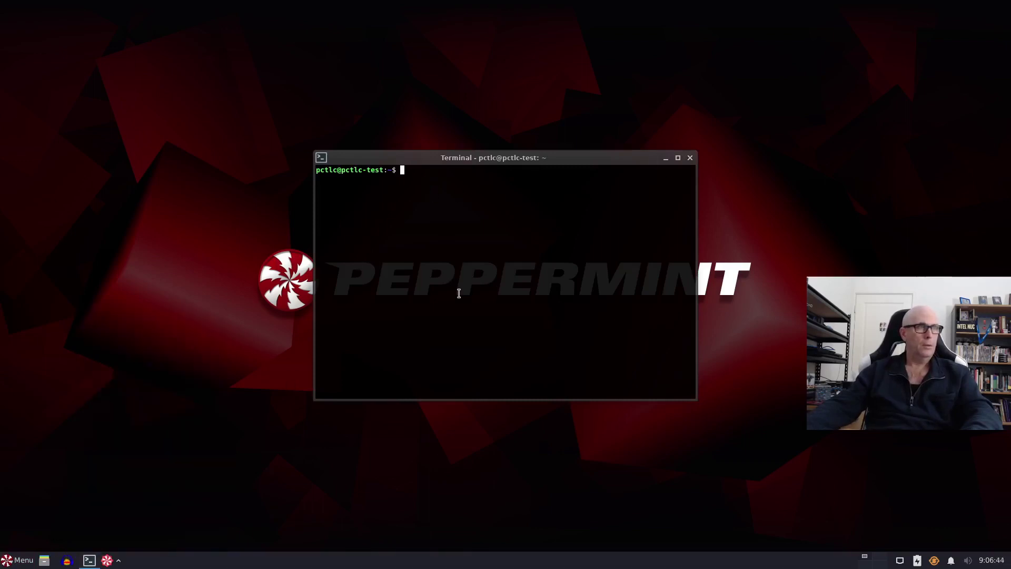
pyautogui.write('flatpak list')
pyautogui.press('Return')
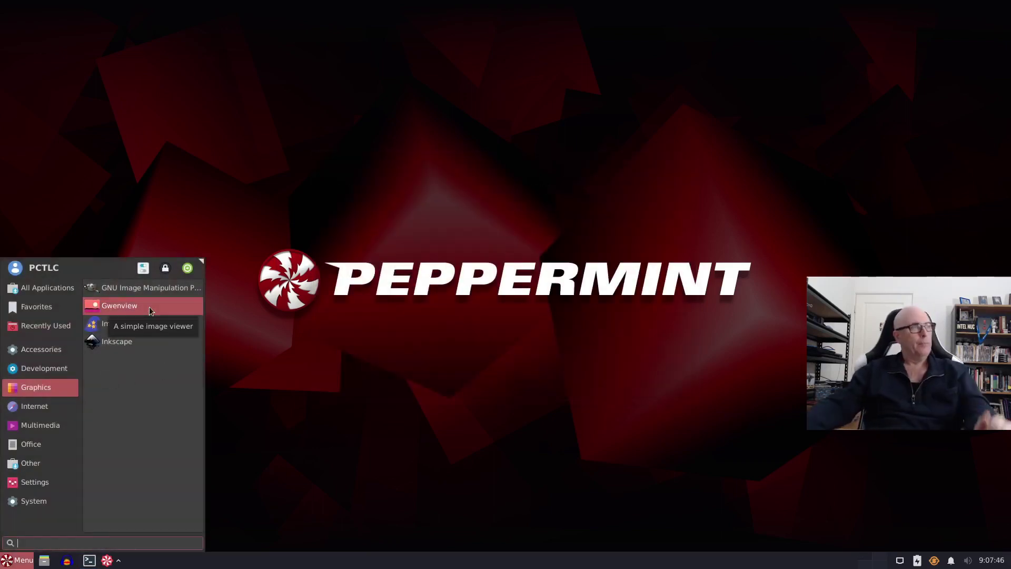
# - Launch Gwenview and pin it to the Docklike dock
pyautogui.click(150, 309)
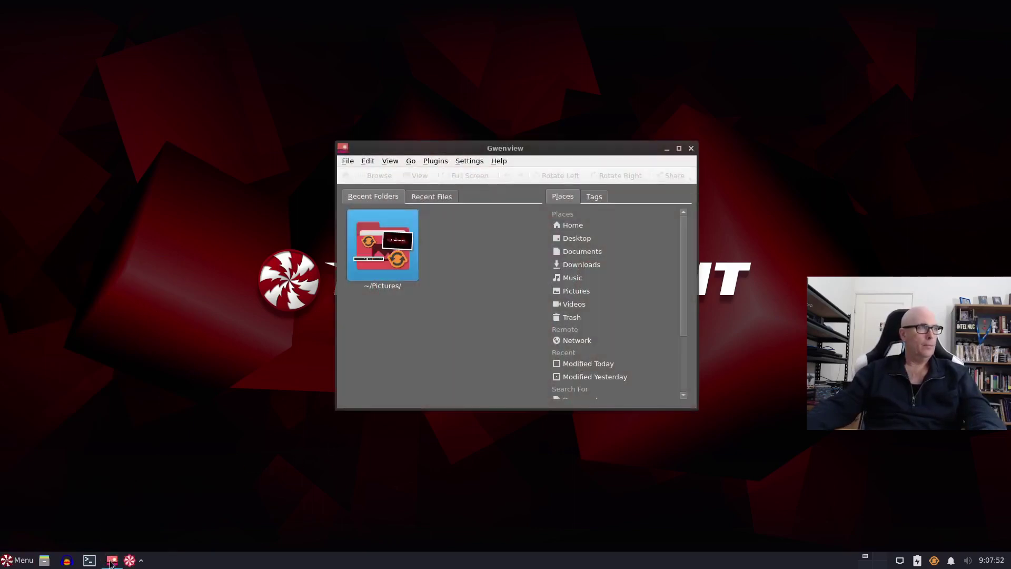
pyautogui.rightClick(110, 562)
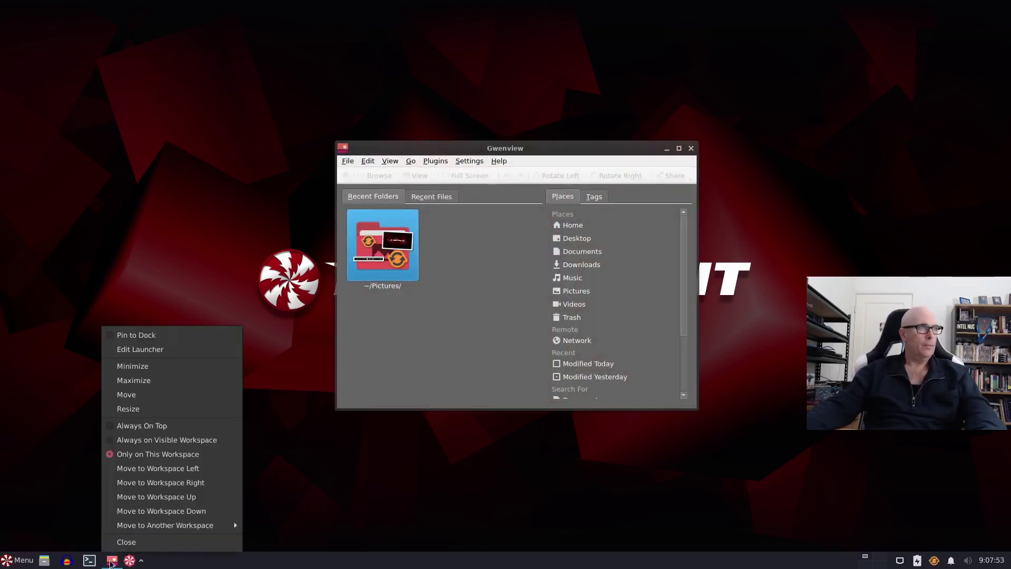
pyautogui.click(130, 337)
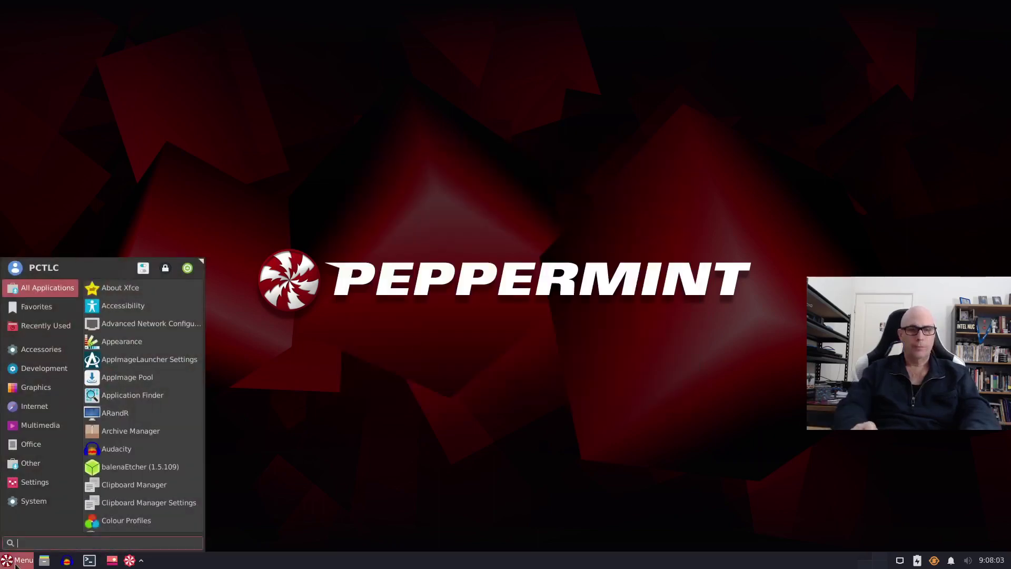
# - Launch Synaptic via a 'software' search, open its dock options, close it, and show Graphics apps
pyautogui.write('software')
pyautogui.press('Return')
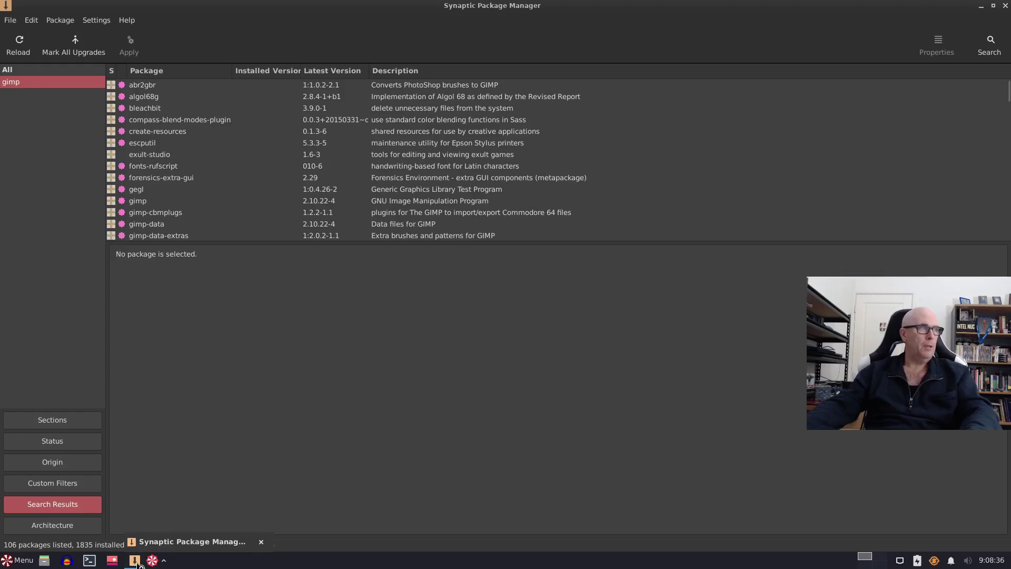
pyautogui.rightClick(138, 563)
pyautogui.press('Escape')
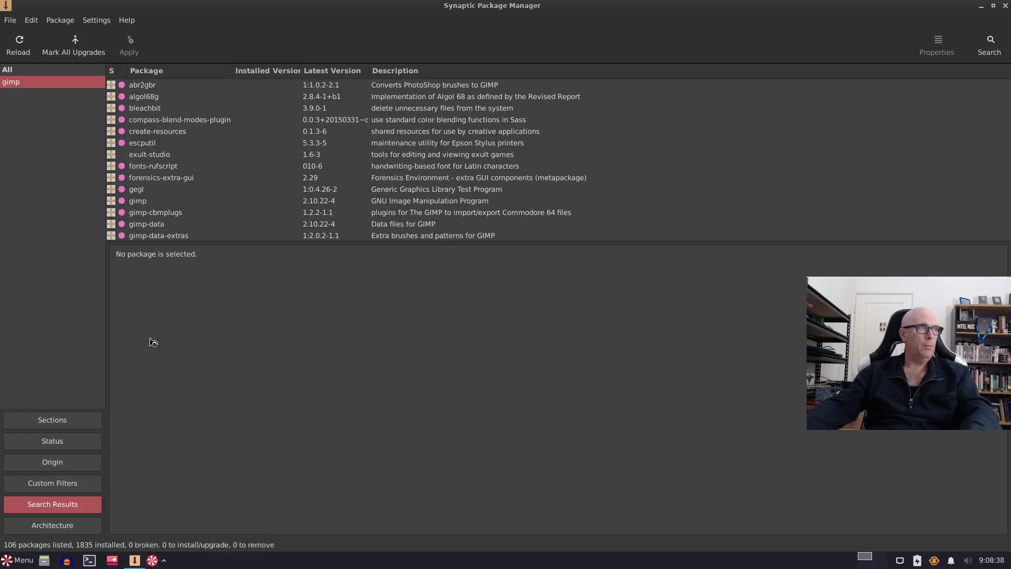
pyautogui.click(1005, 5)
pyautogui.click(19, 559)
pyautogui.click(35, 387)
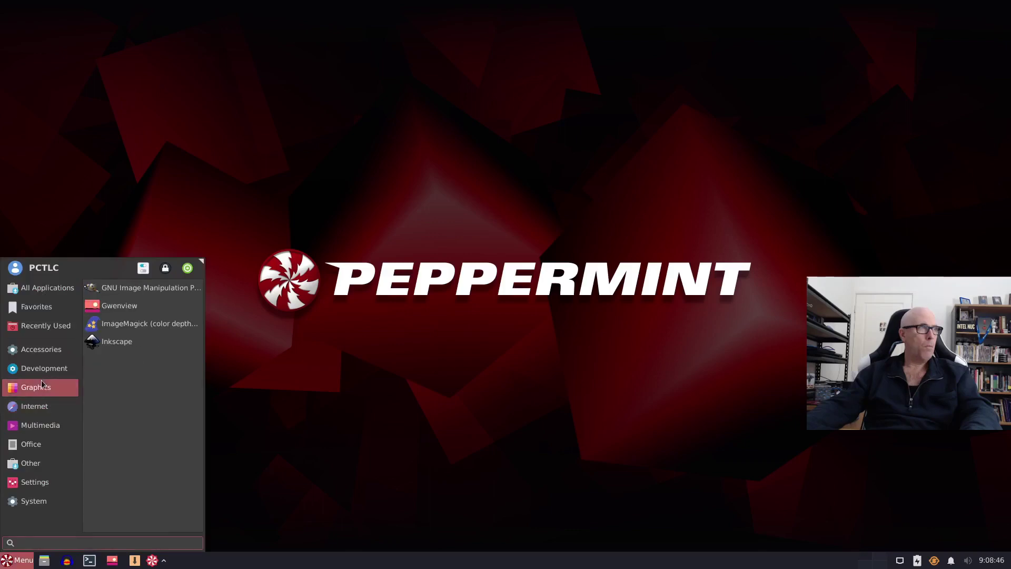
pyautogui.click(134, 287)
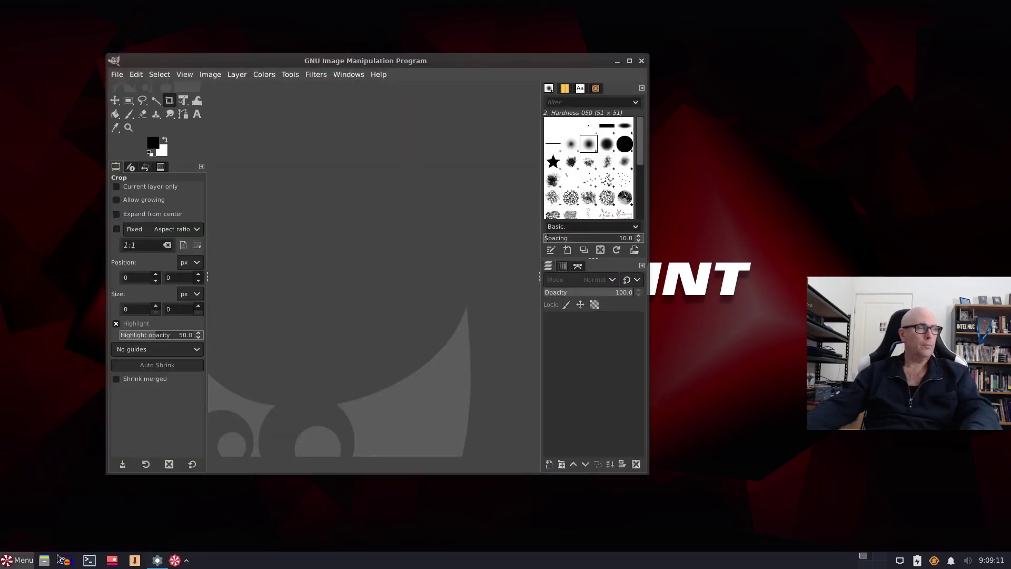
pyautogui.moveTo(157, 561)
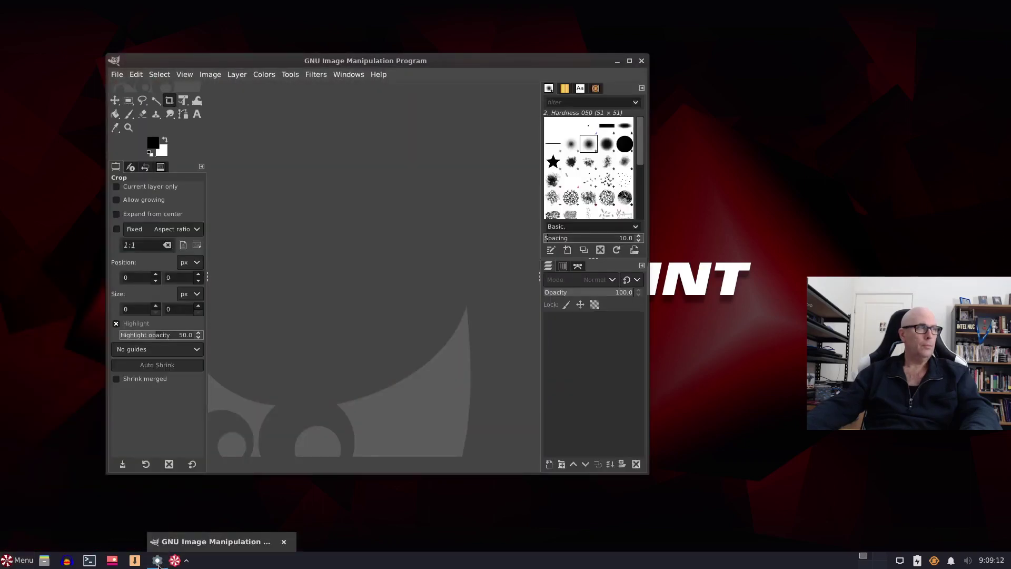
pyautogui.rightClick(158, 562)
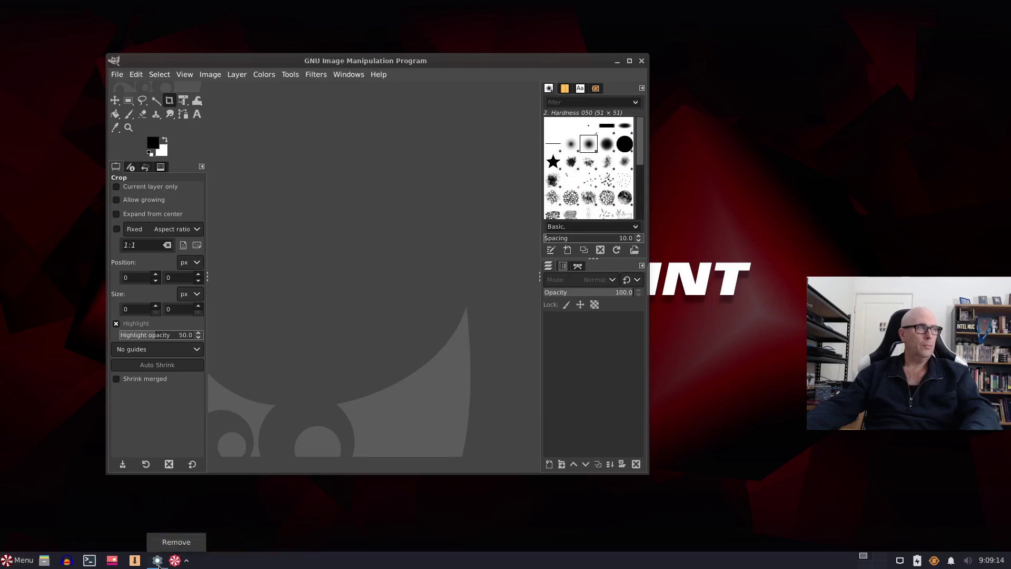
pyautogui.press('Escape')
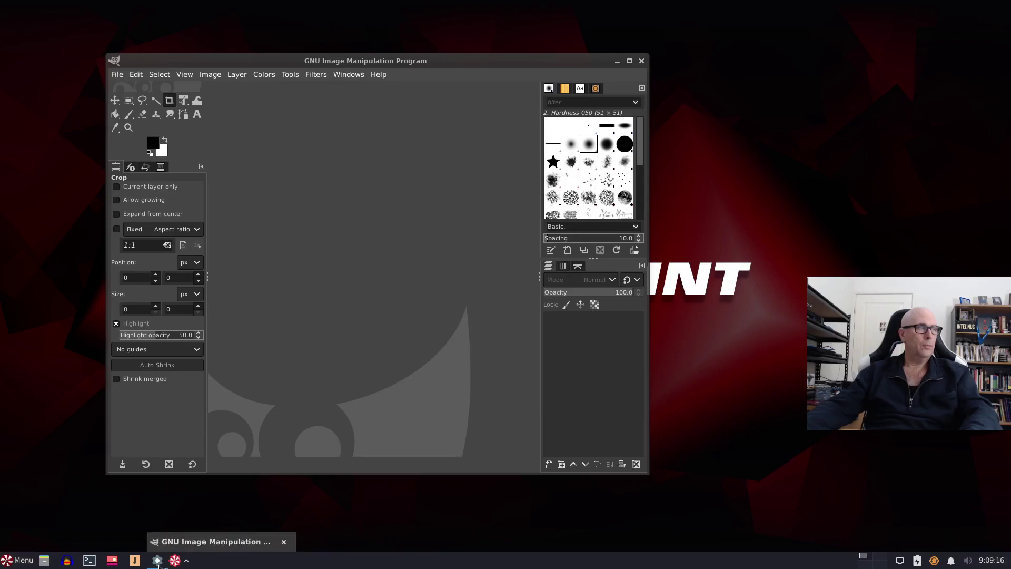
pyautogui.rightClick(159, 562)
pyautogui.press('Escape')
pyautogui.click(159, 562)
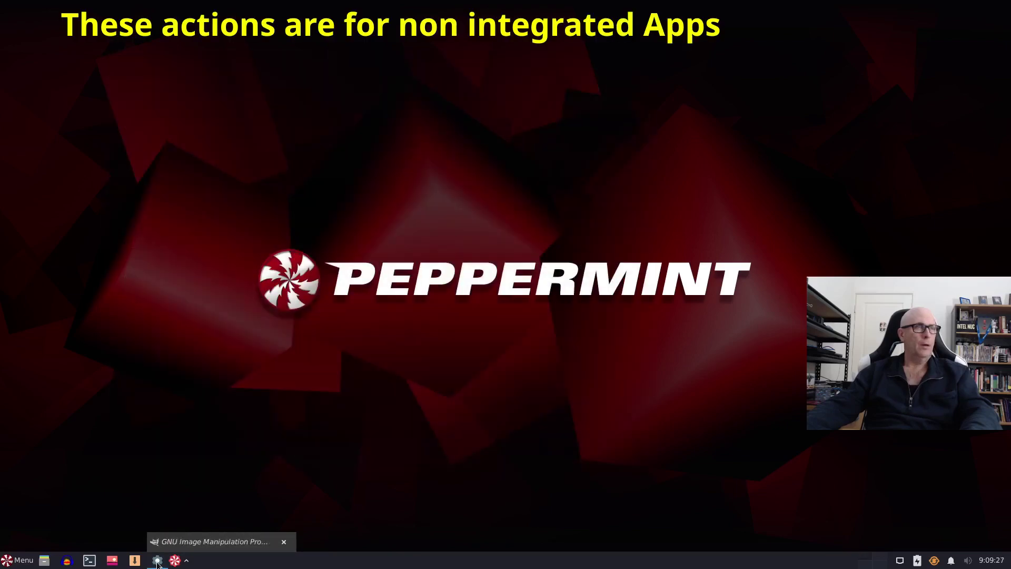
pyautogui.click(158, 562)
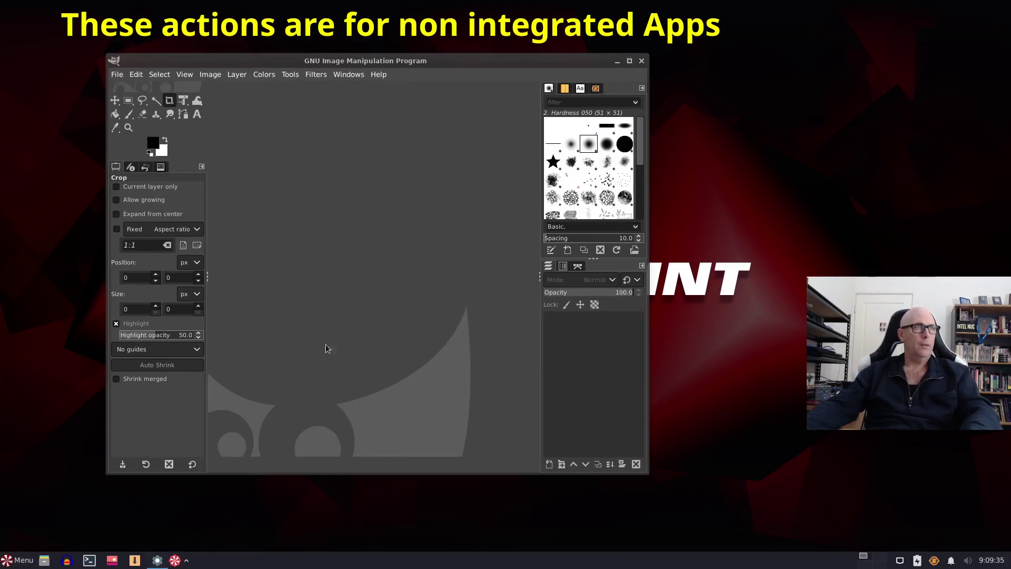
pyautogui.rightClick(156, 566)
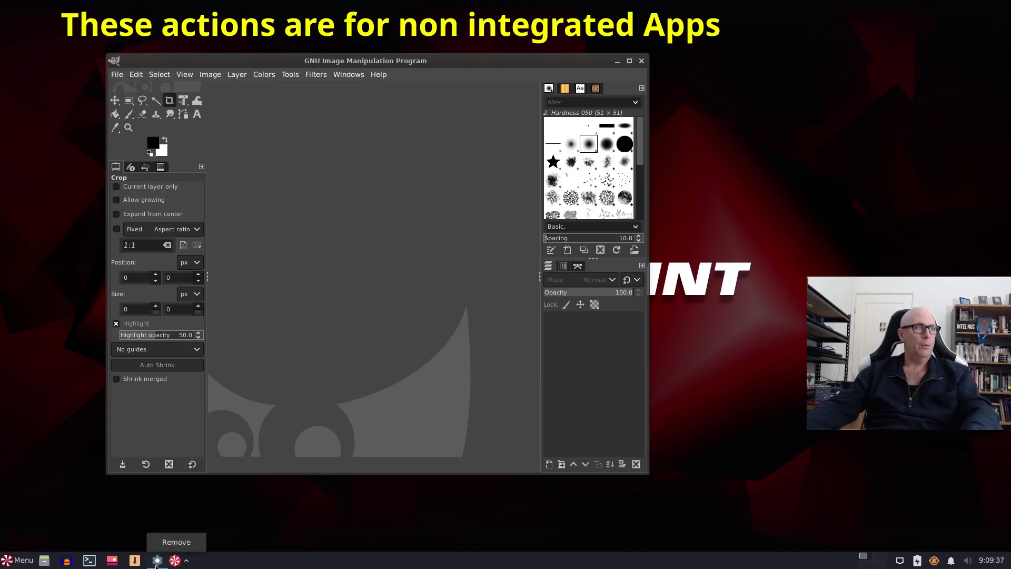
pyautogui.click(157, 566)
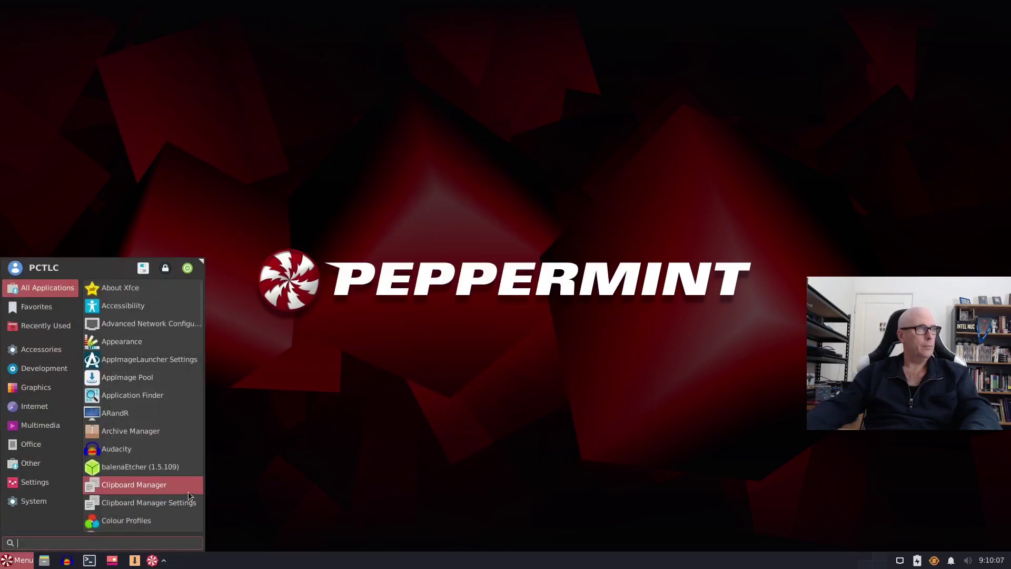
pyautogui.click(126, 463)
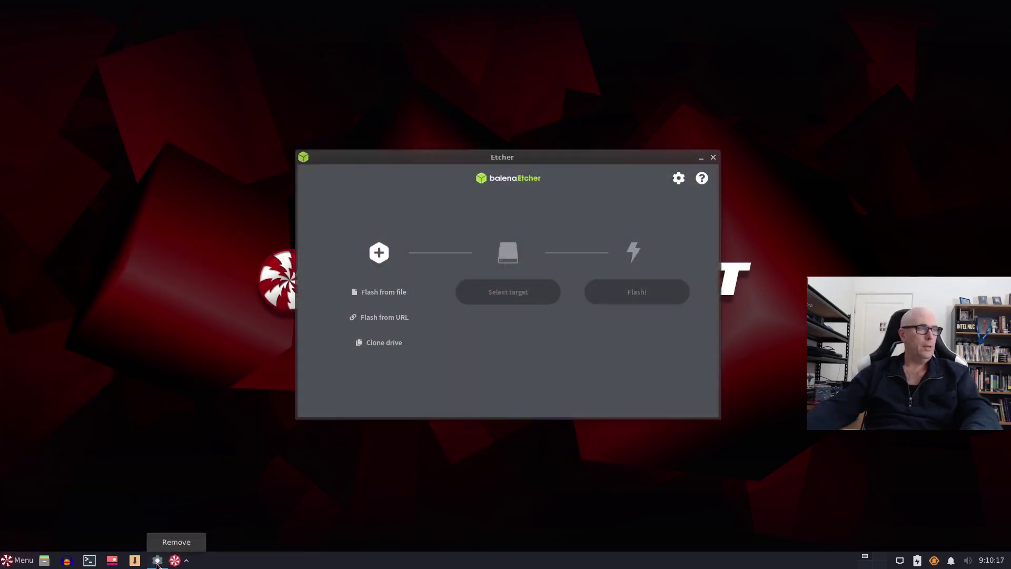
pyautogui.moveTo(157, 563)
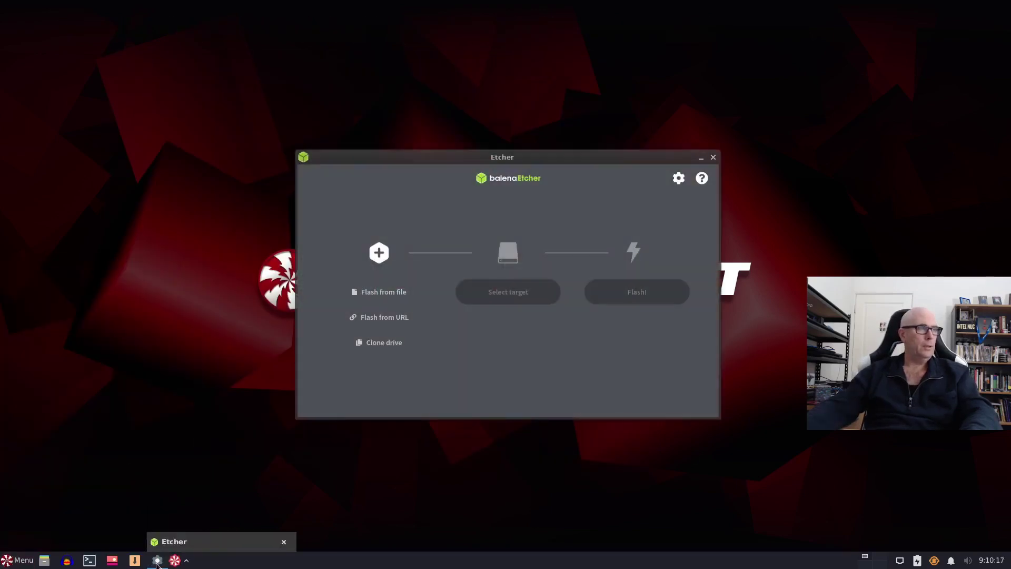
pyautogui.click(713, 158)
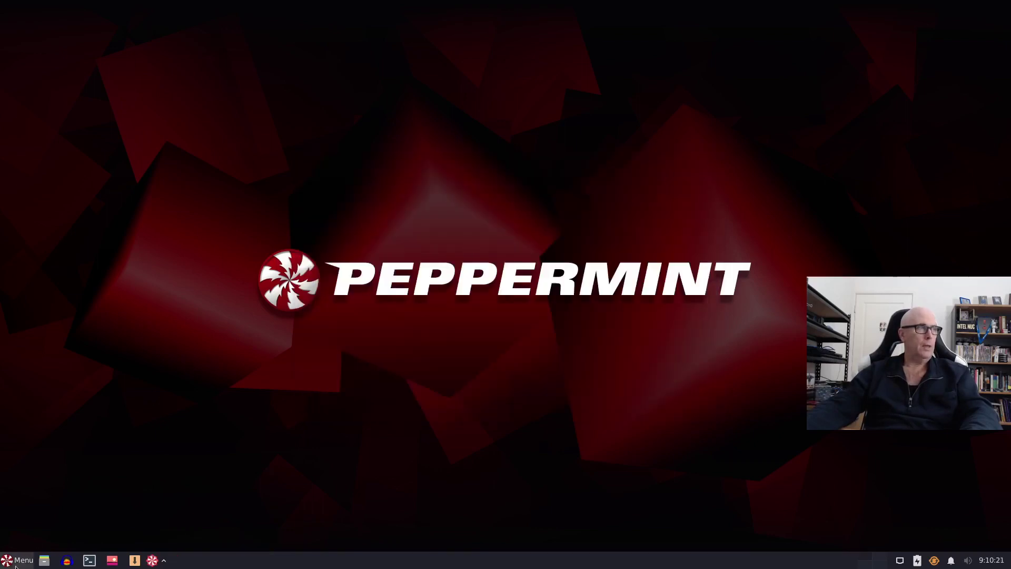
pyautogui.click(17, 560)
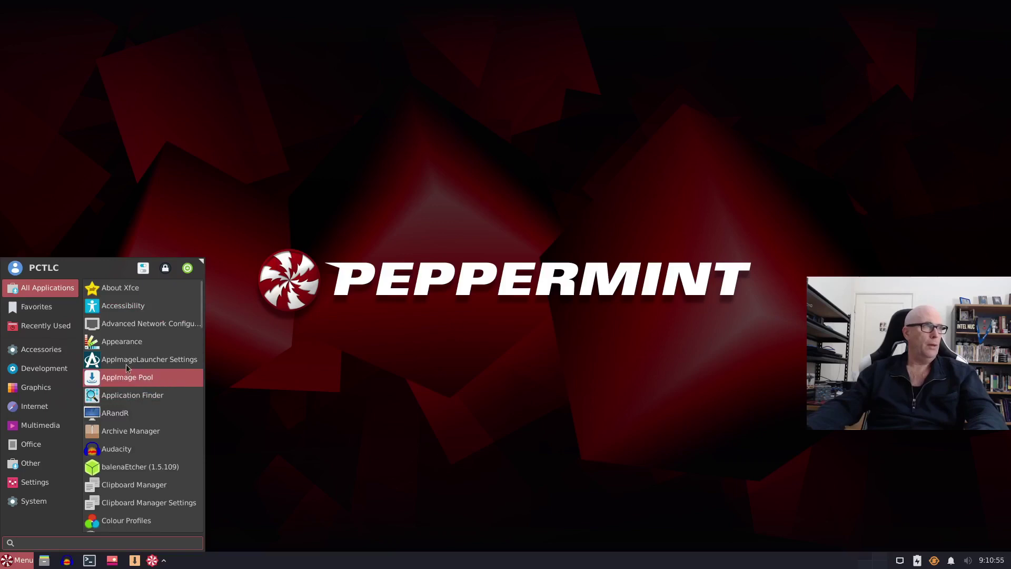
# - Open AppImageLauncher settings, then check Downloads > Apps > Appimage in the file manager
pyautogui.click(148, 360)
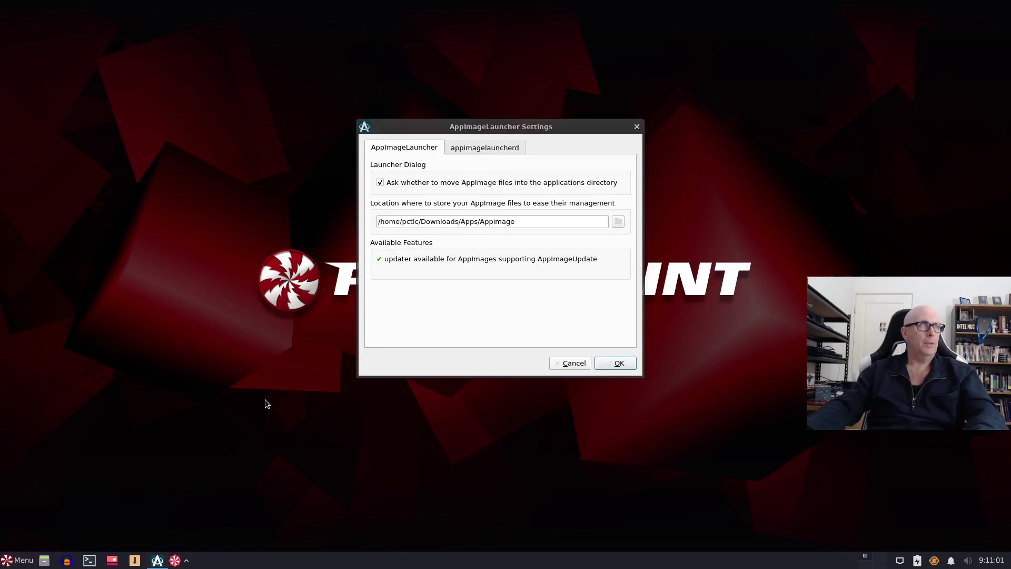
pyautogui.click(46, 561)
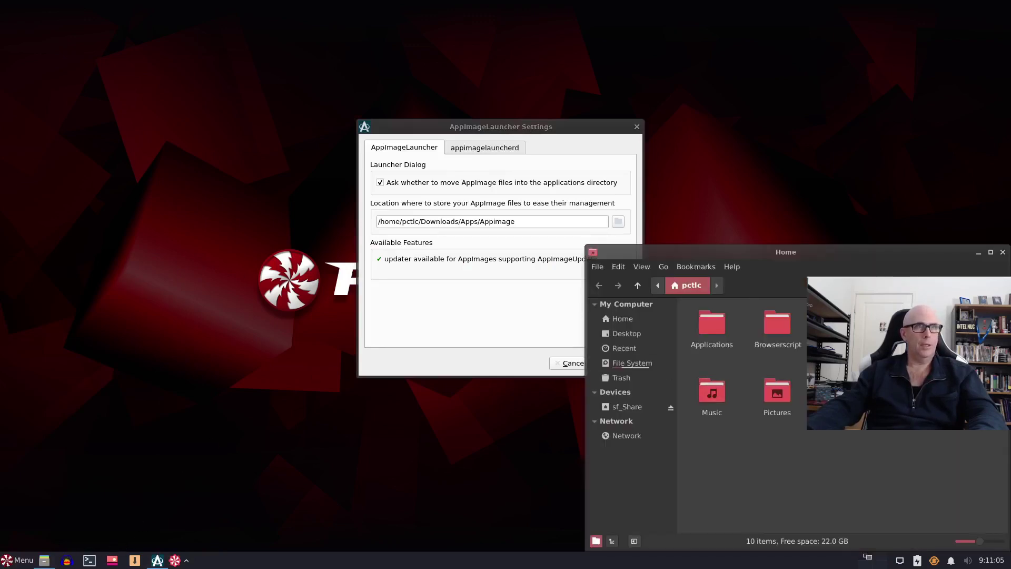
pyautogui.doubleClick(972, 327)
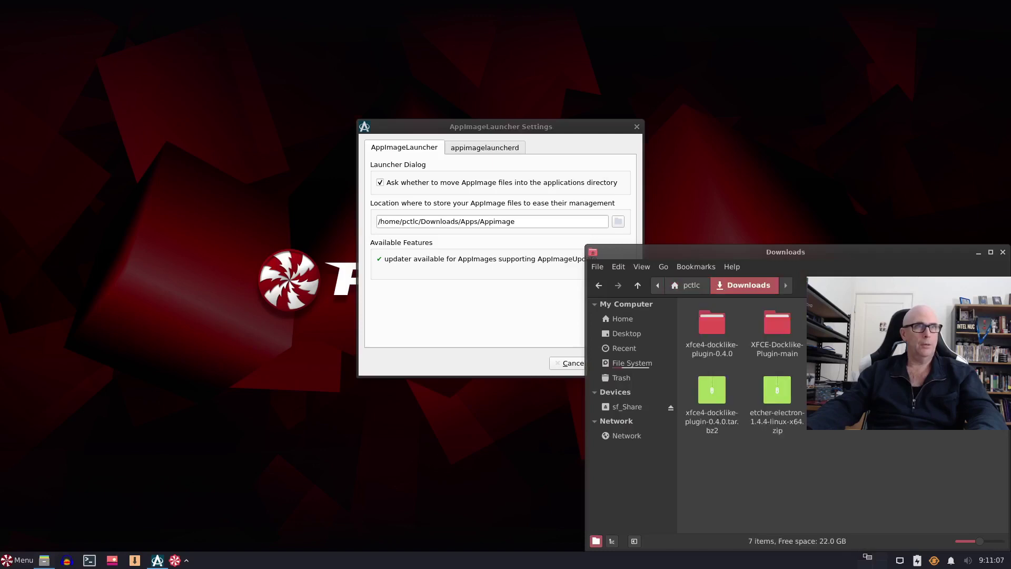
pyautogui.doubleClick(843, 323)
pyautogui.doubleClick(712, 324)
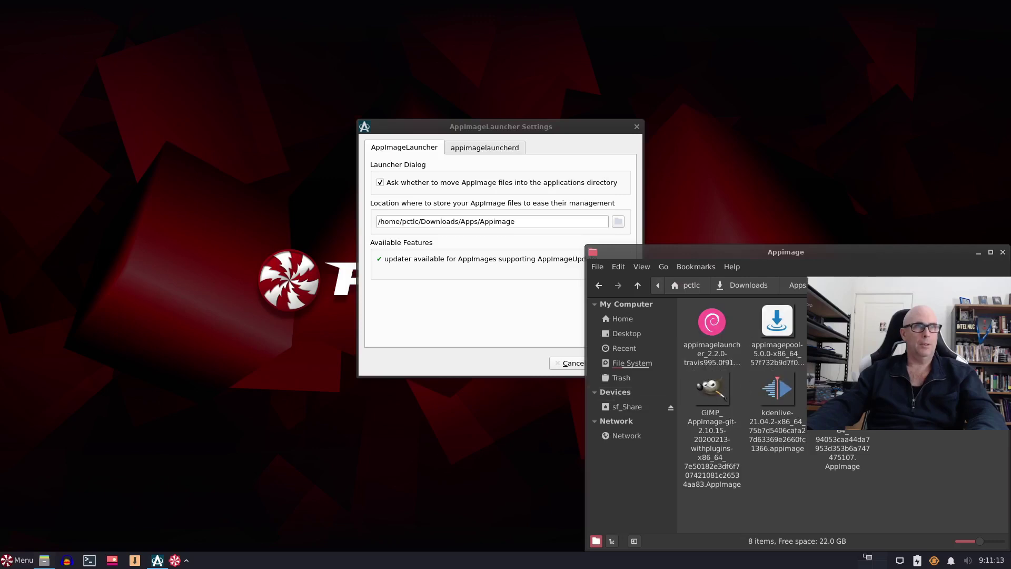
pyautogui.click(1002, 252)
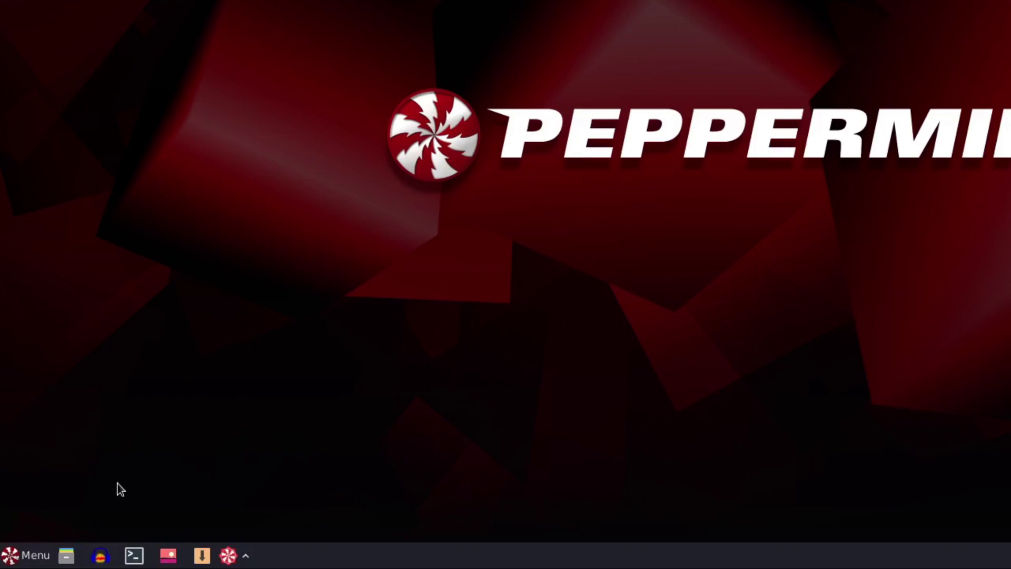
pyautogui.rightClick(72, 562)
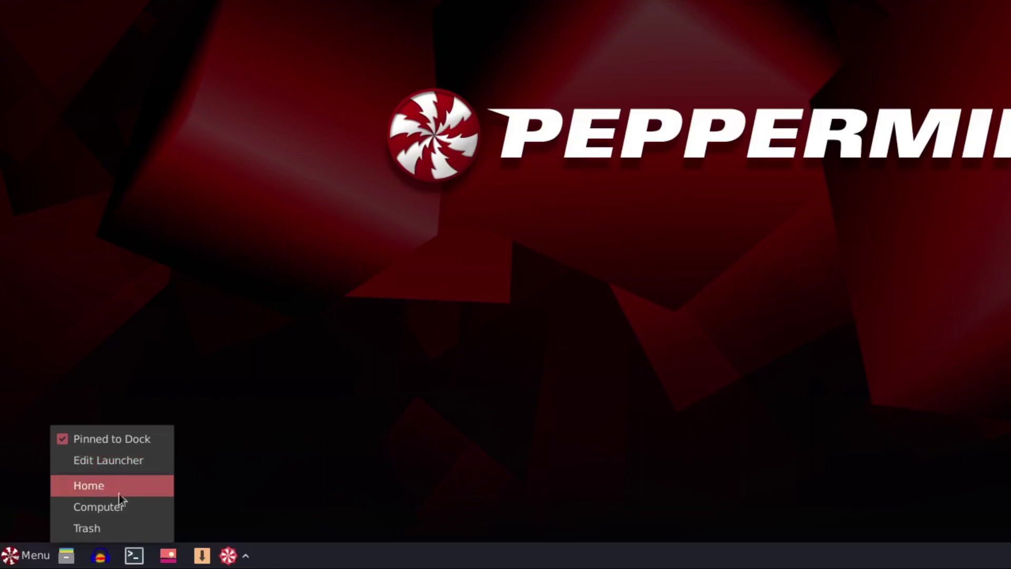
pyautogui.click(97, 489)
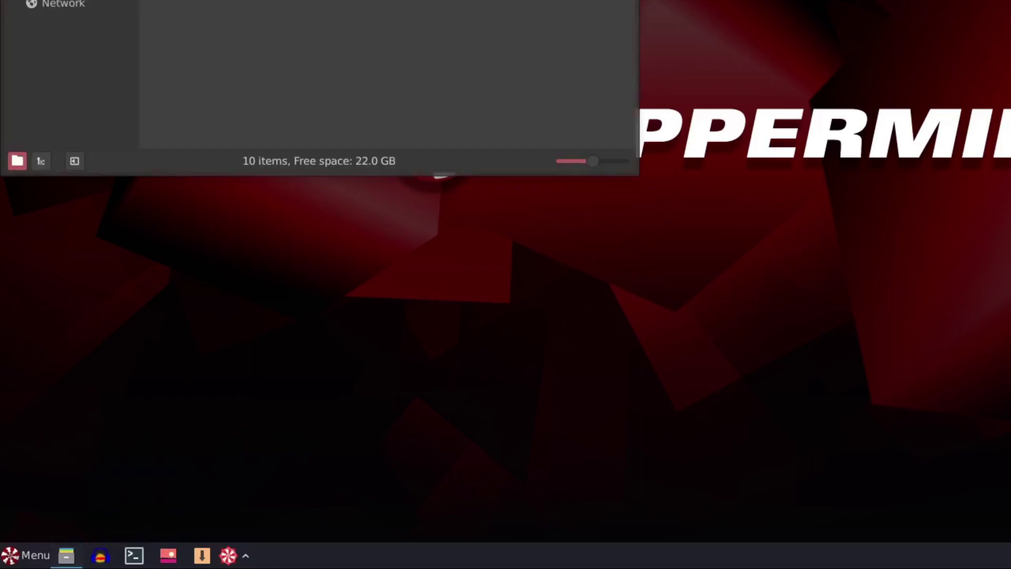
pyautogui.rightClick(74, 555)
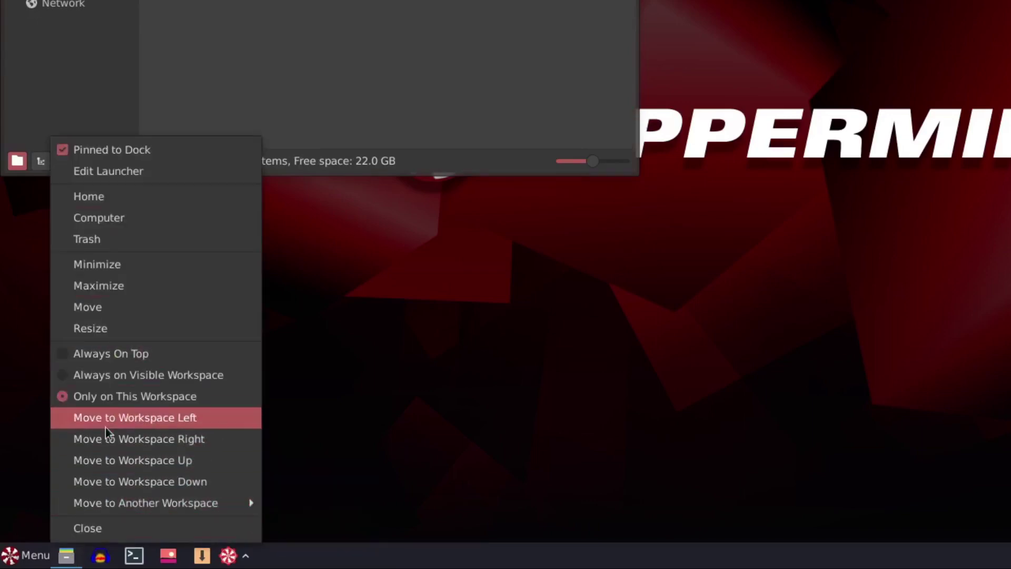
pyautogui.click(109, 220)
pyautogui.rightClick(66, 556)
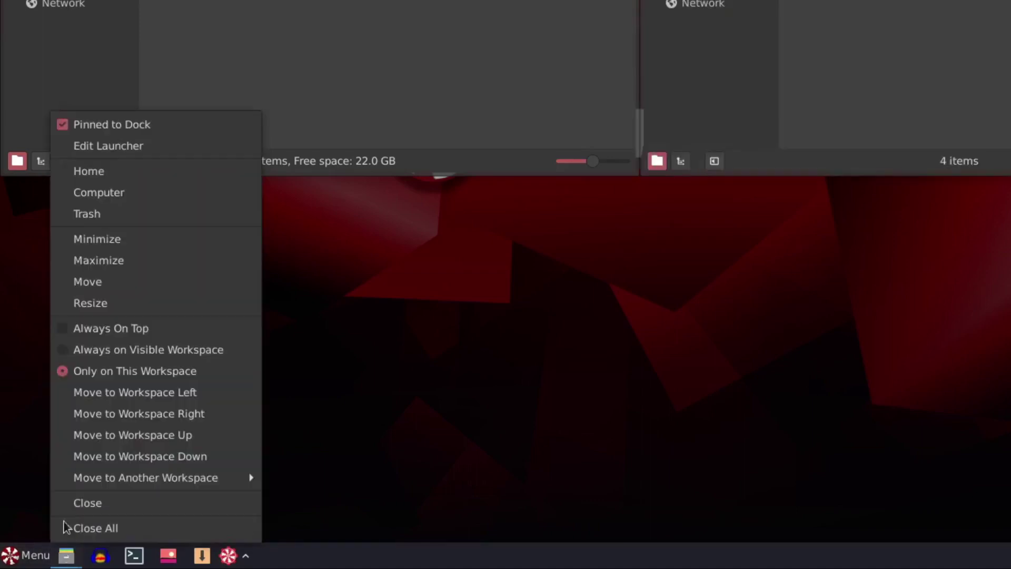
pyautogui.click(90, 215)
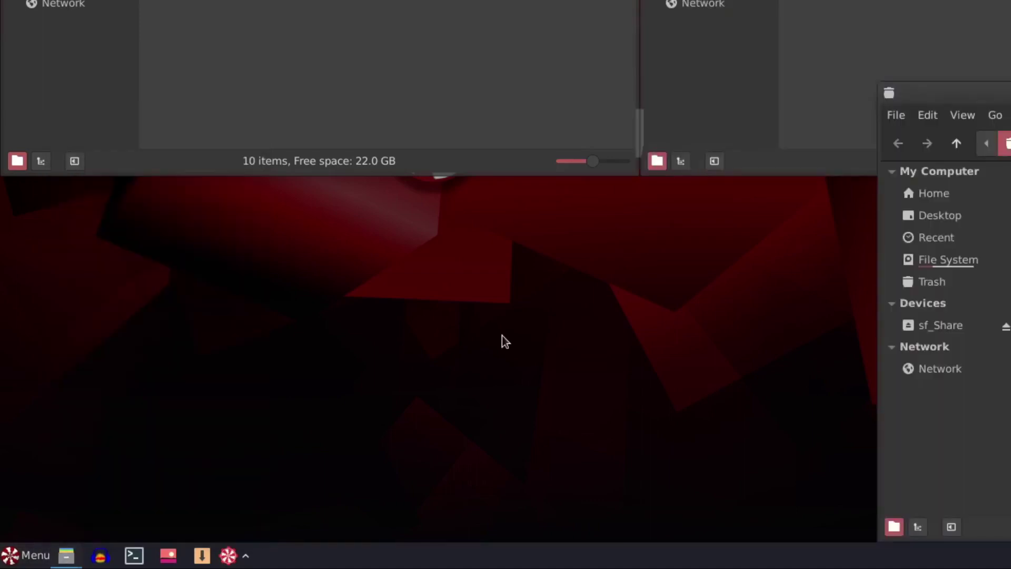
pyautogui.moveTo(61, 562)
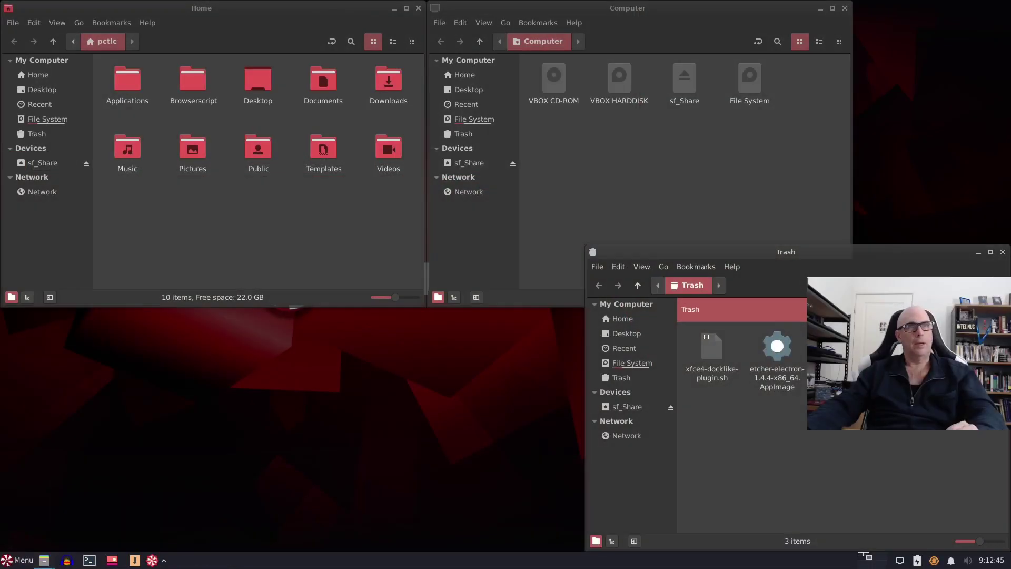
pyautogui.click(1002, 252)
pyautogui.click(845, 9)
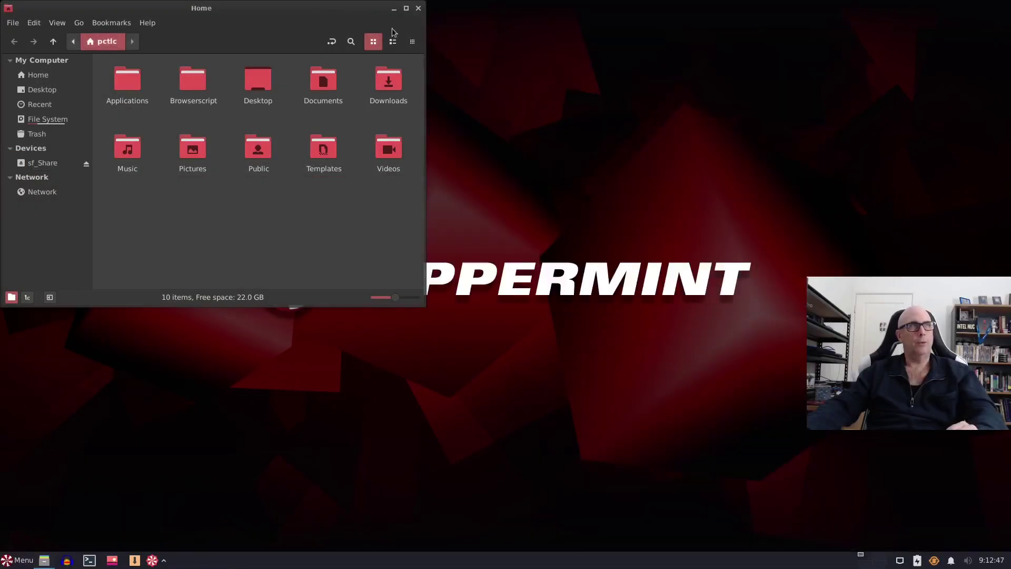
pyautogui.click(418, 8)
# - Enable 'Show preview thumbnails for open windows' in the Docklike Taskbar item's settings
pyautogui.rightClick(342, 561)
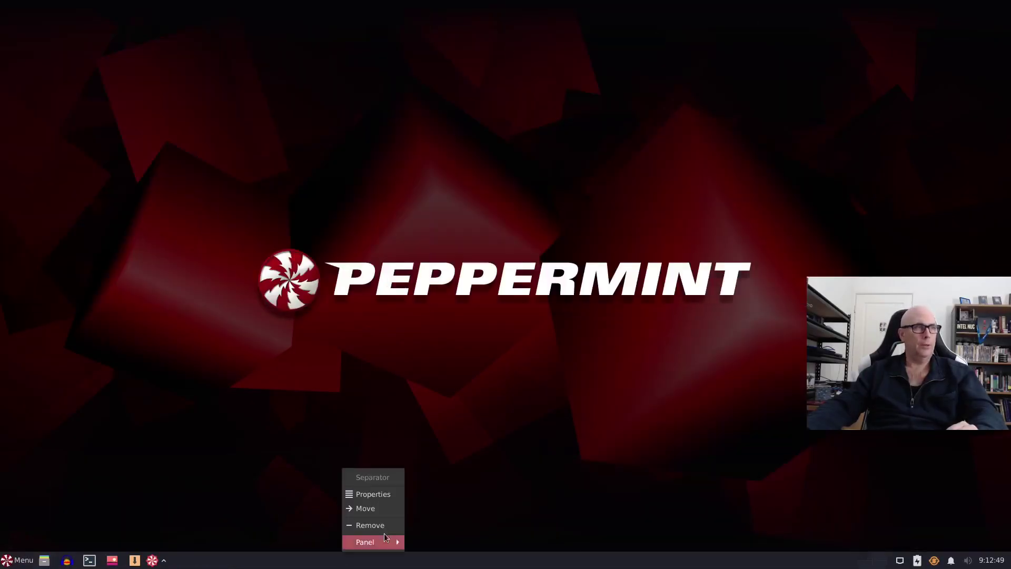
pyautogui.moveTo(378, 541)
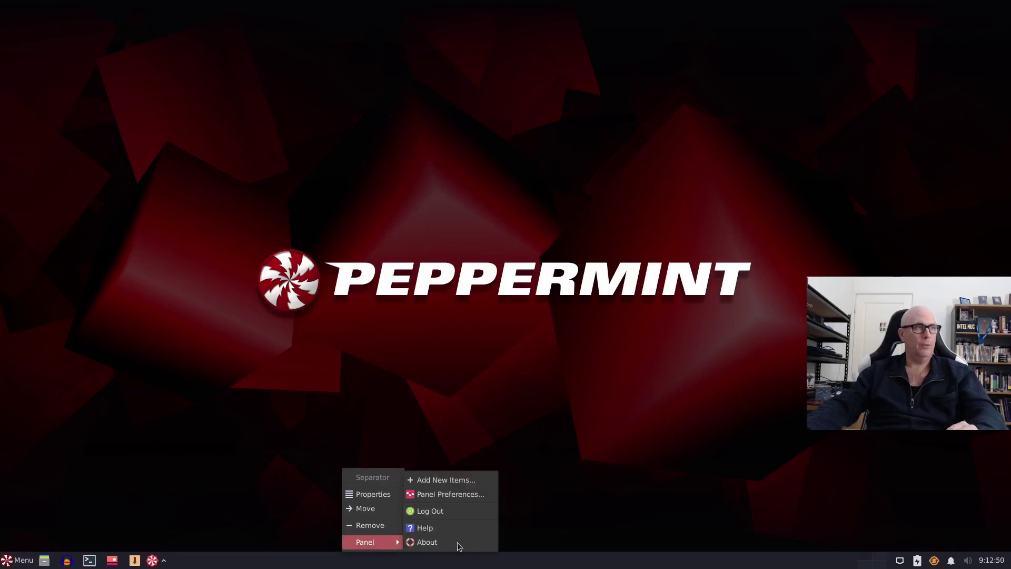
pyautogui.click(453, 489)
pyautogui.click(511, 194)
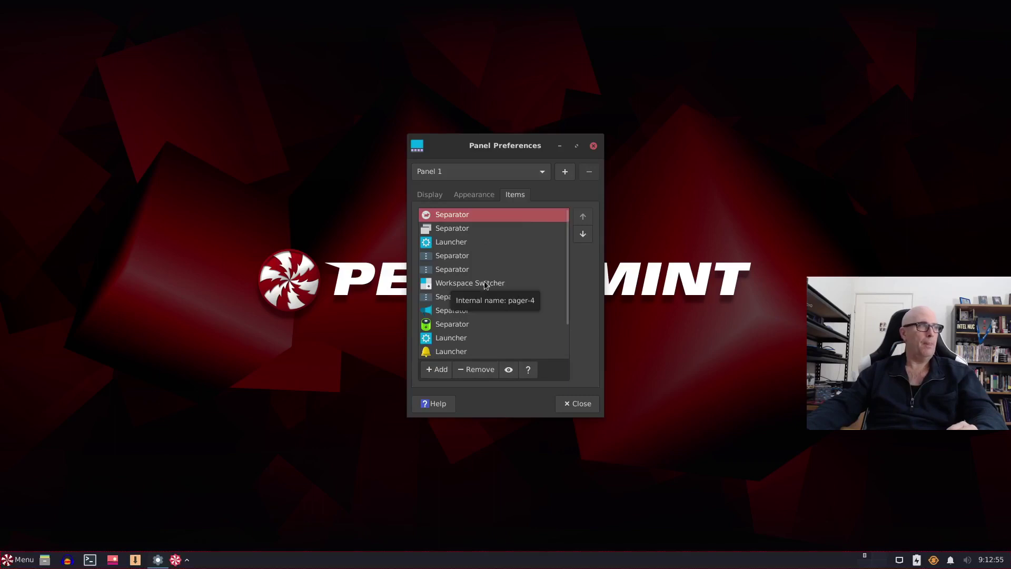
pyautogui.click(451, 229)
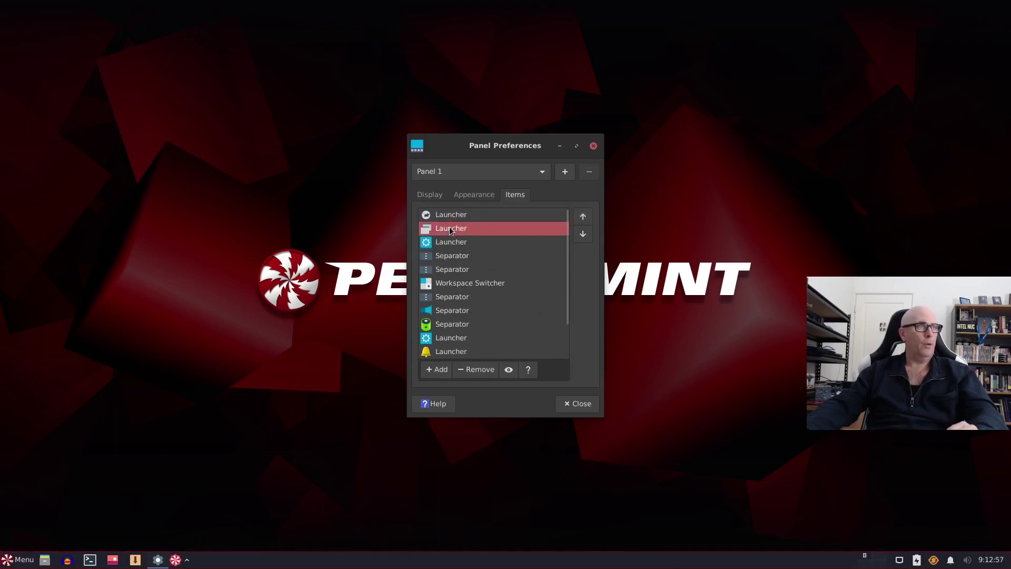
pyautogui.click(507, 371)
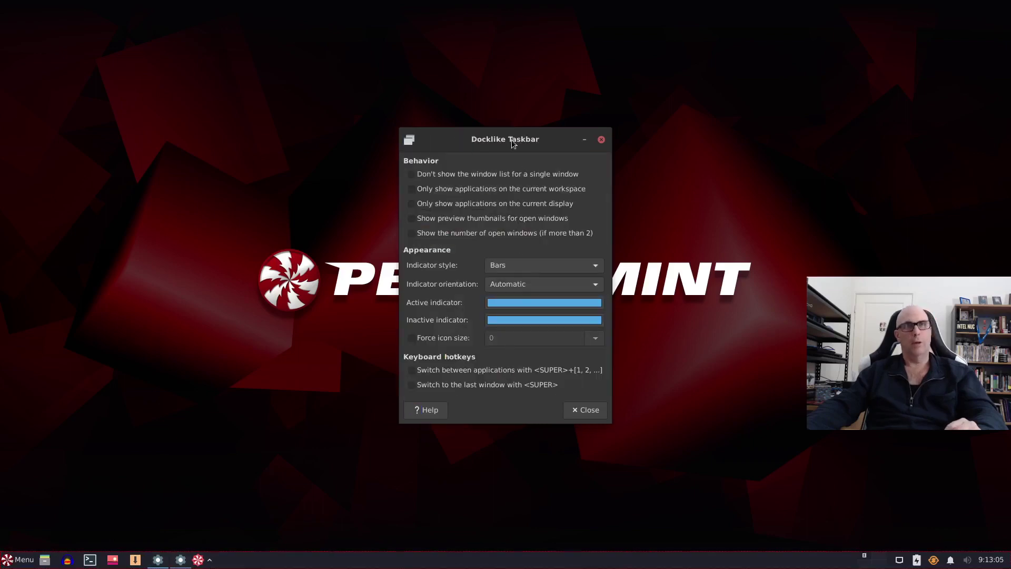
pyautogui.click(585, 409)
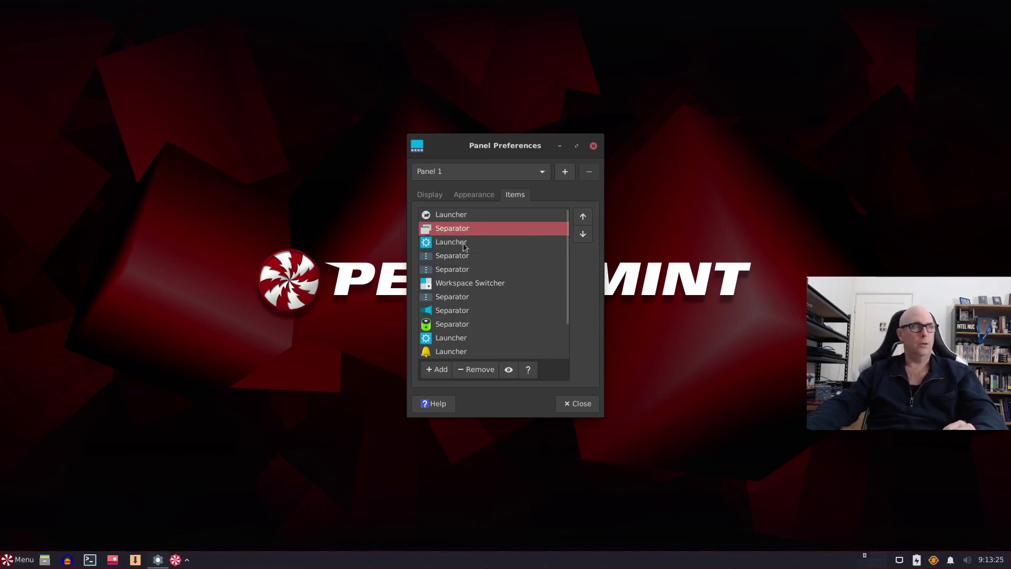
pyautogui.click(509, 371)
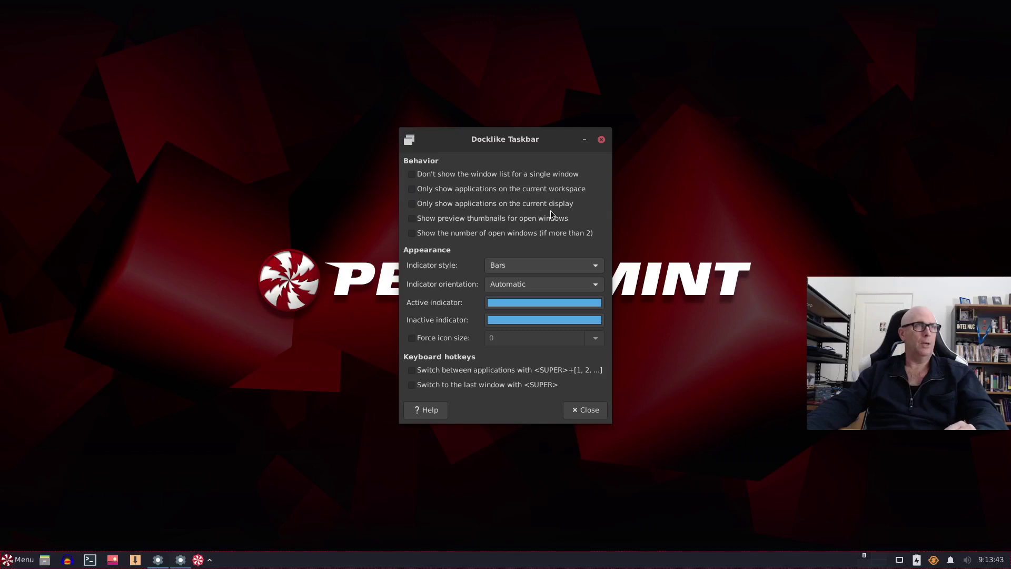
pyautogui.click(412, 219)
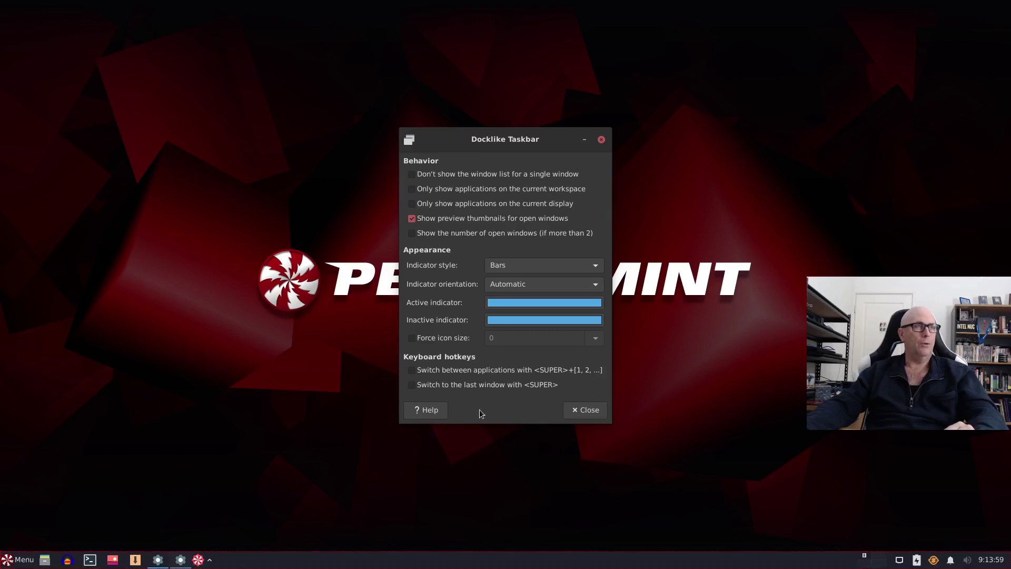
pyautogui.click(585, 411)
# - Open Home, Computer and Trash file manager windows from the dock icon's menu
pyautogui.click(575, 404)
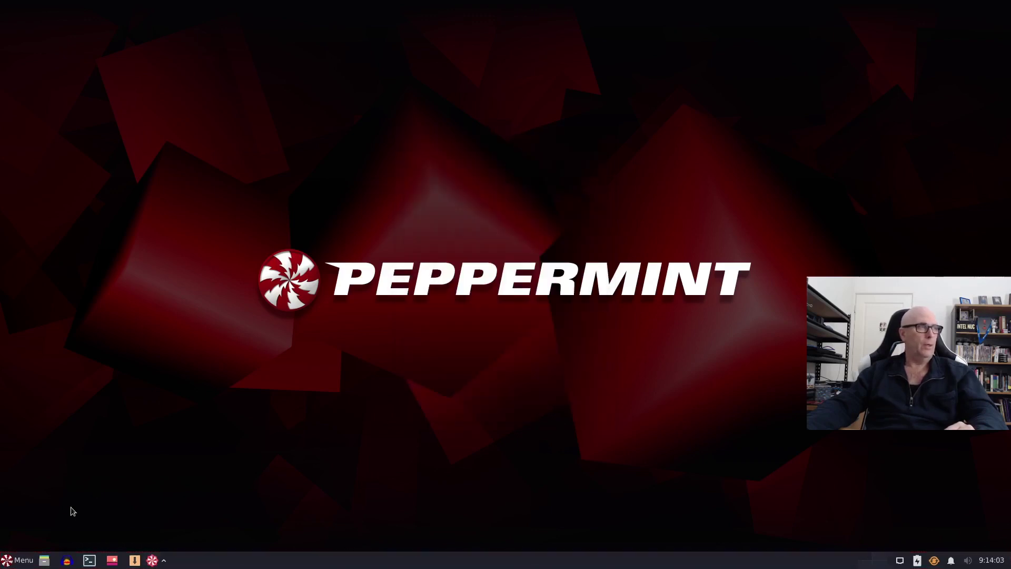
pyautogui.rightClick(48, 563)
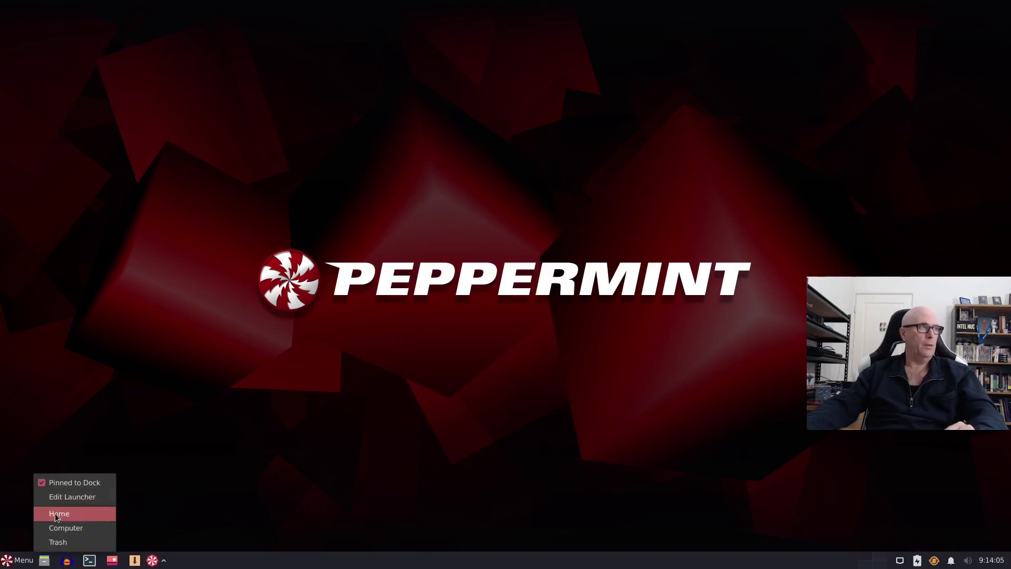
pyautogui.click(56, 518)
pyautogui.rightClick(47, 561)
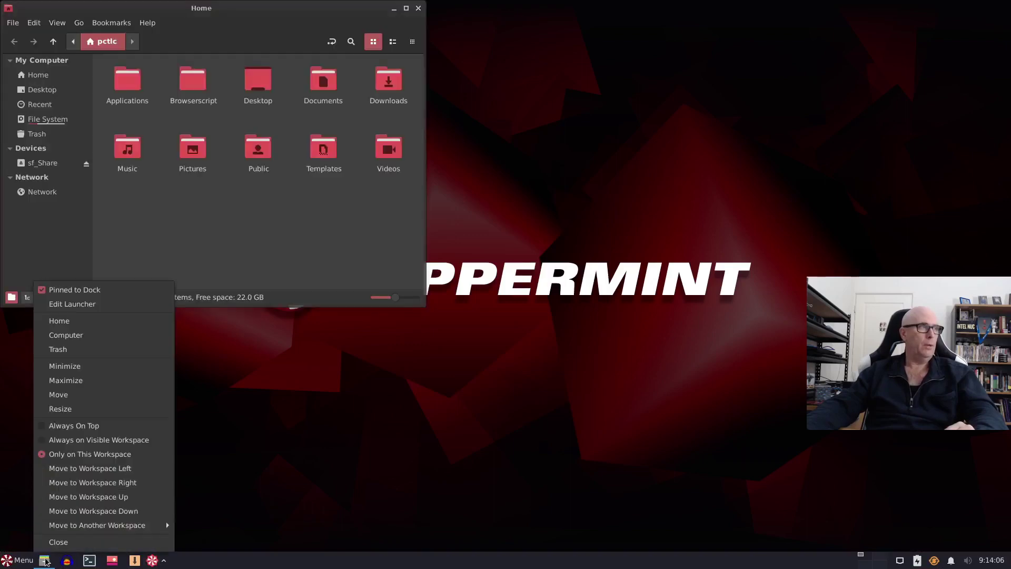
pyautogui.click(63, 334)
pyautogui.rightClick(45, 560)
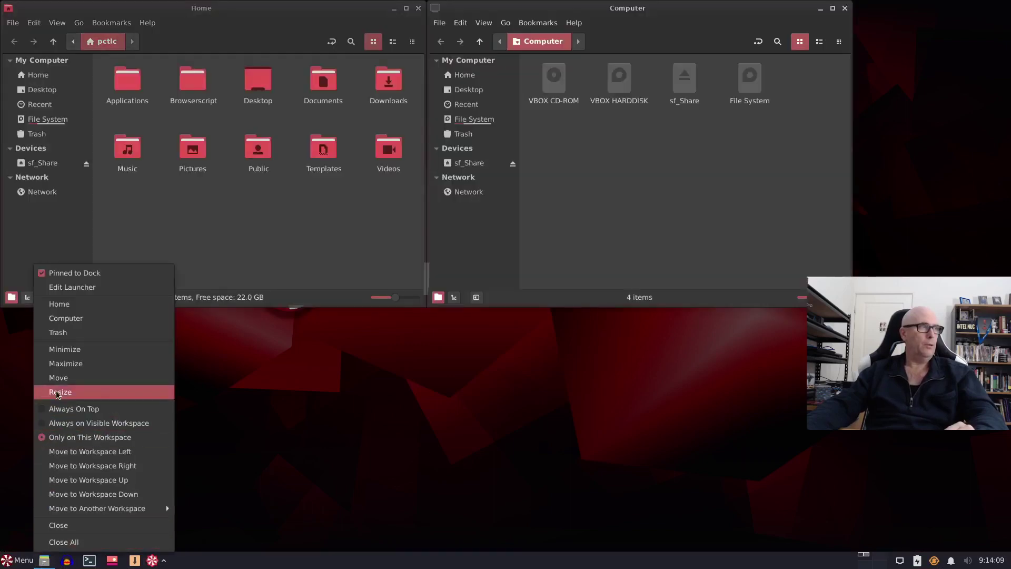
pyautogui.click(58, 332)
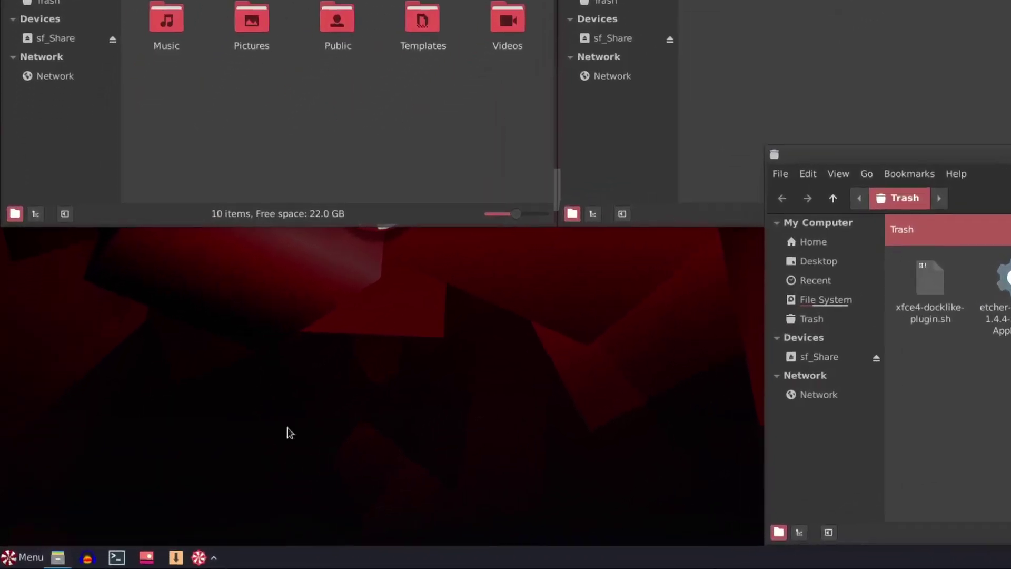
# - Minimize and restore the three windows via previews, then close the Trash window
pyautogui.moveTo(65, 558)
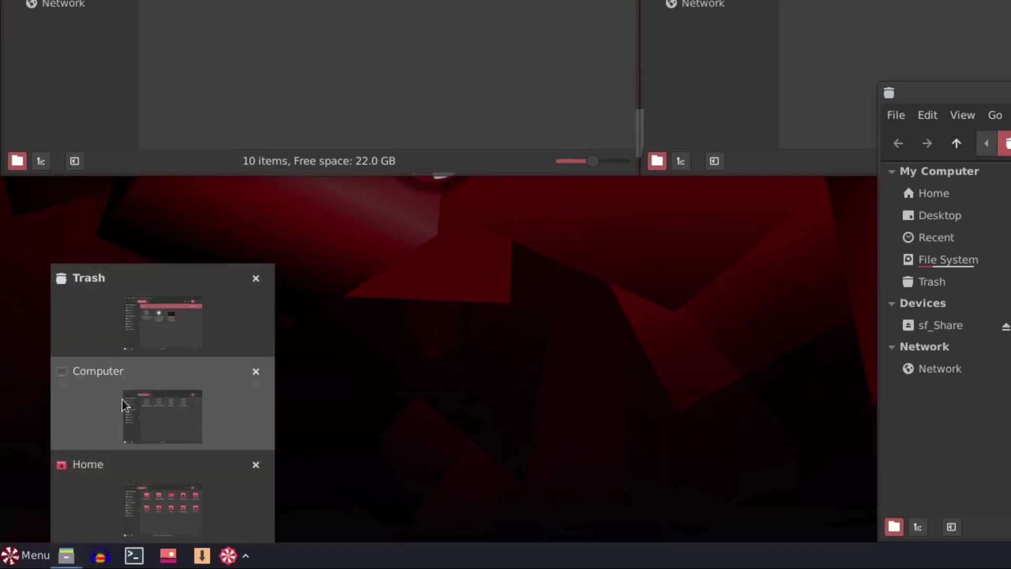
pyautogui.click(69, 557)
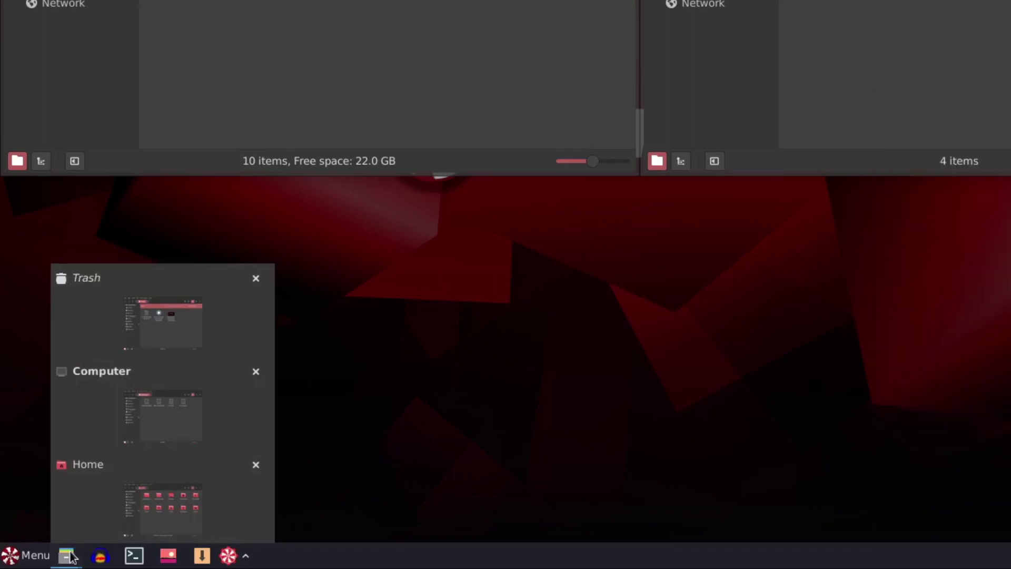
pyautogui.click(69, 557)
pyautogui.click(68, 557)
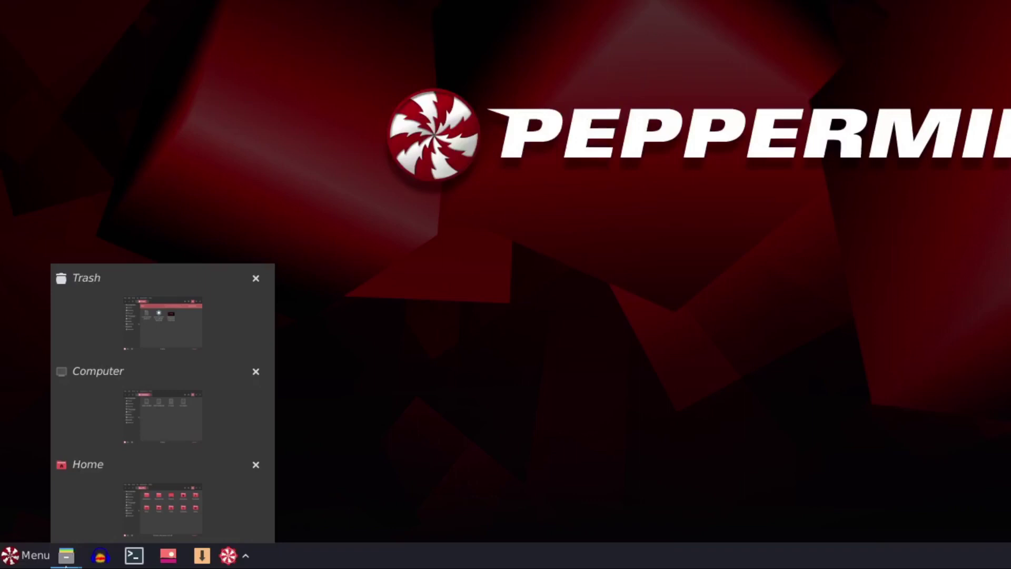
pyautogui.click(67, 566)
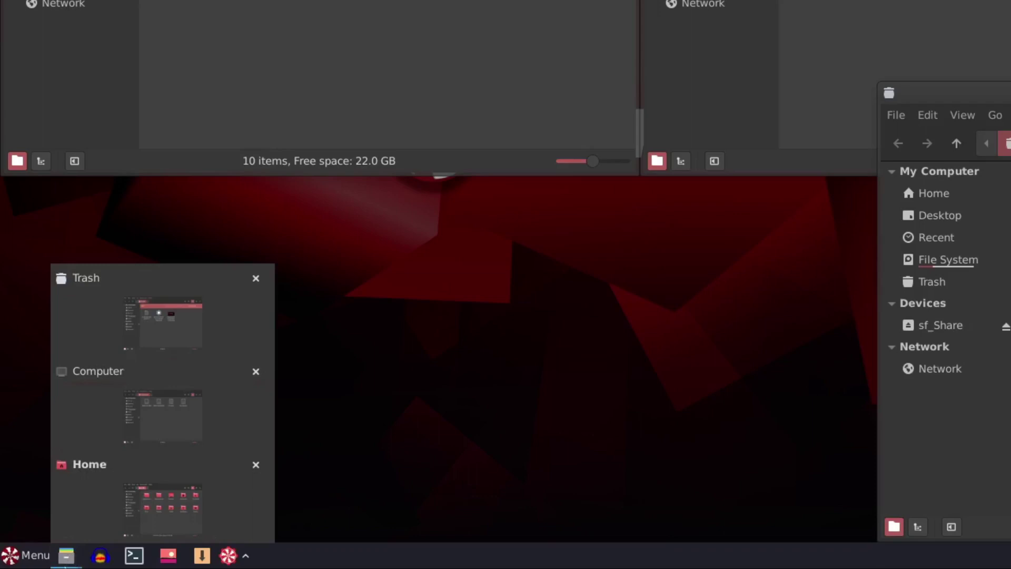
pyautogui.click(254, 282)
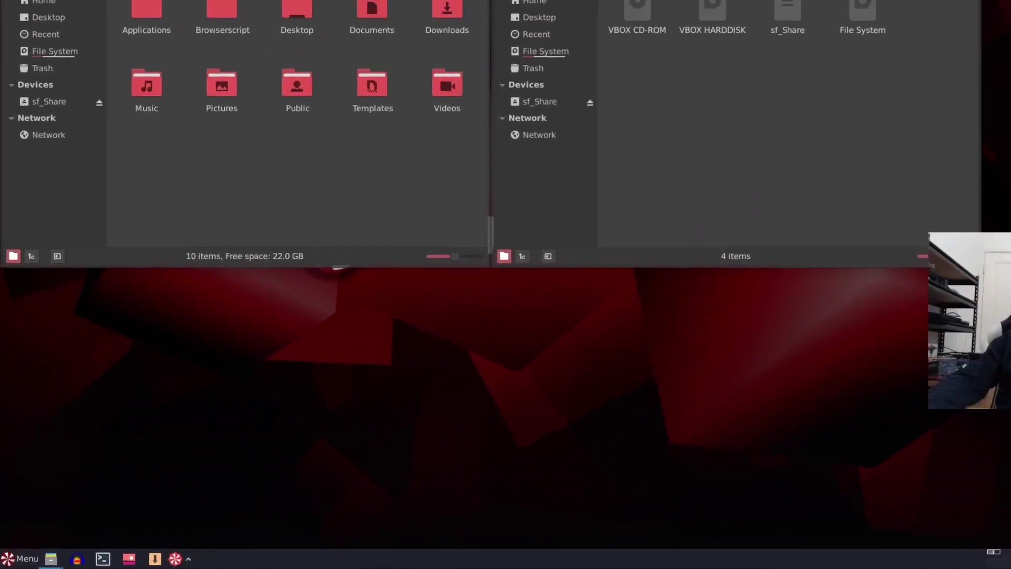
# - Turn on showing the number of open windows on Docklike Taskbar icons
pyautogui.rightClick(584, 556)
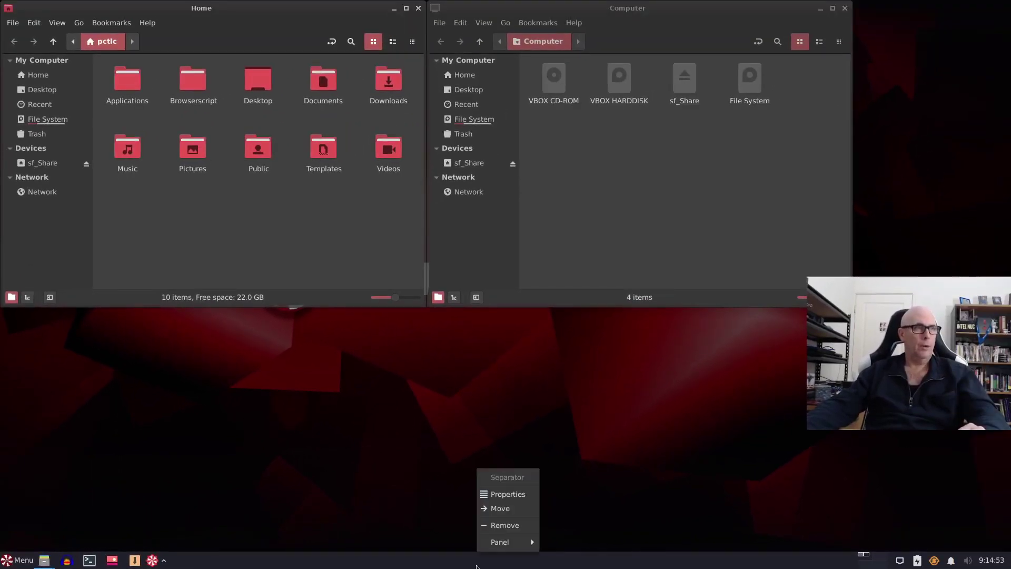
pyautogui.moveTo(523, 541)
pyautogui.click(581, 493)
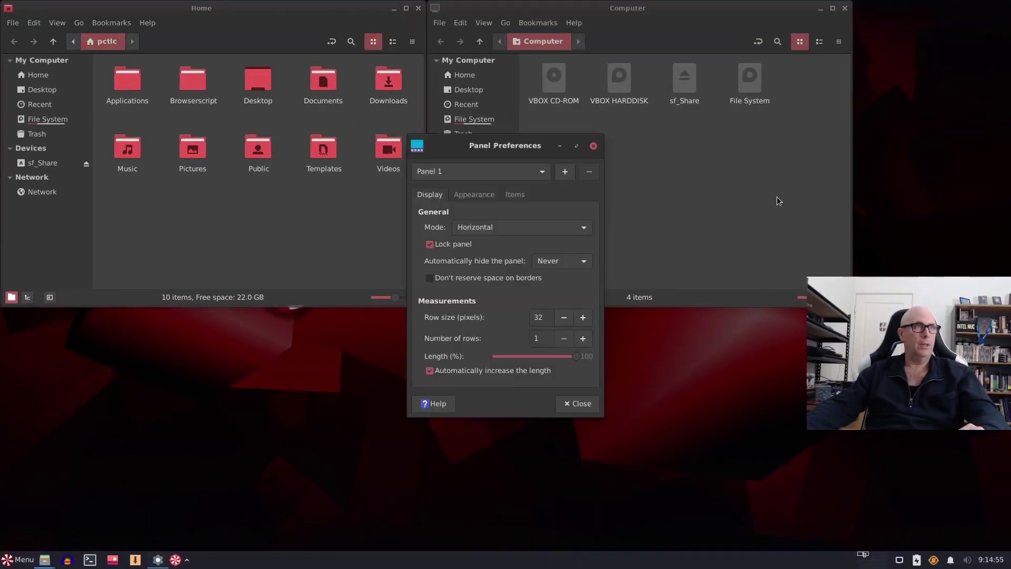
pyautogui.click(515, 194)
pyautogui.click(447, 228)
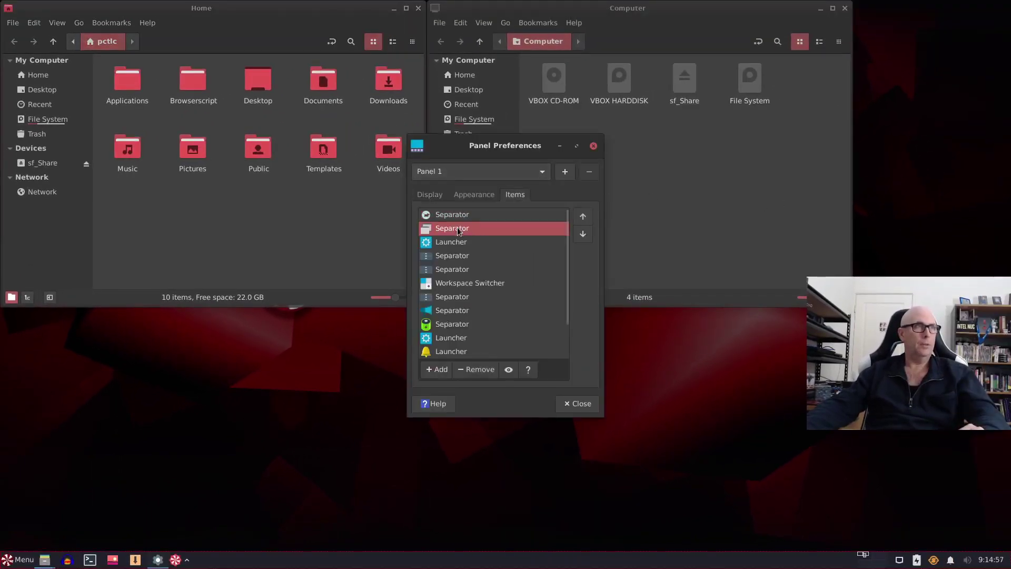
pyautogui.click(508, 369)
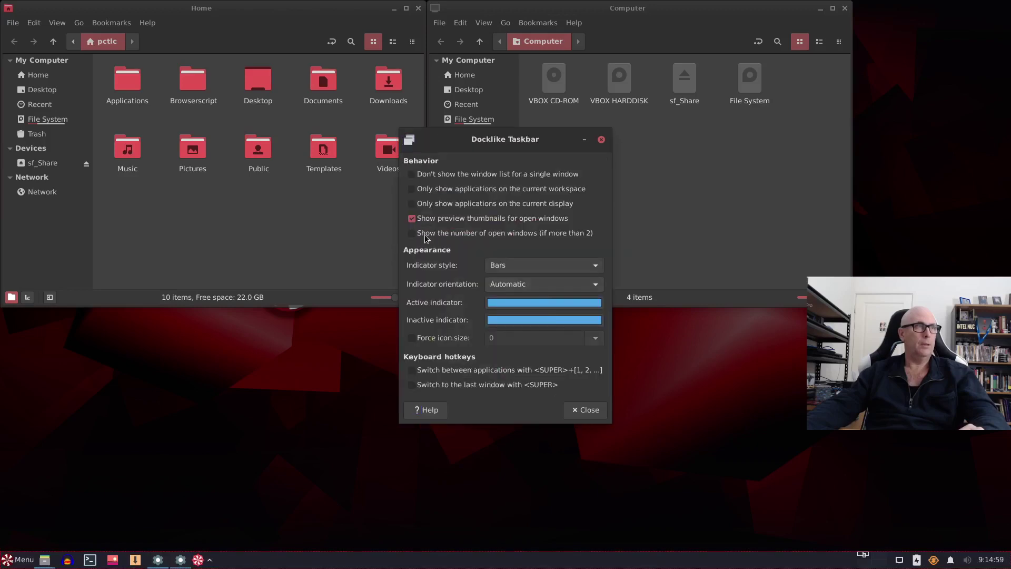
pyautogui.click(413, 233)
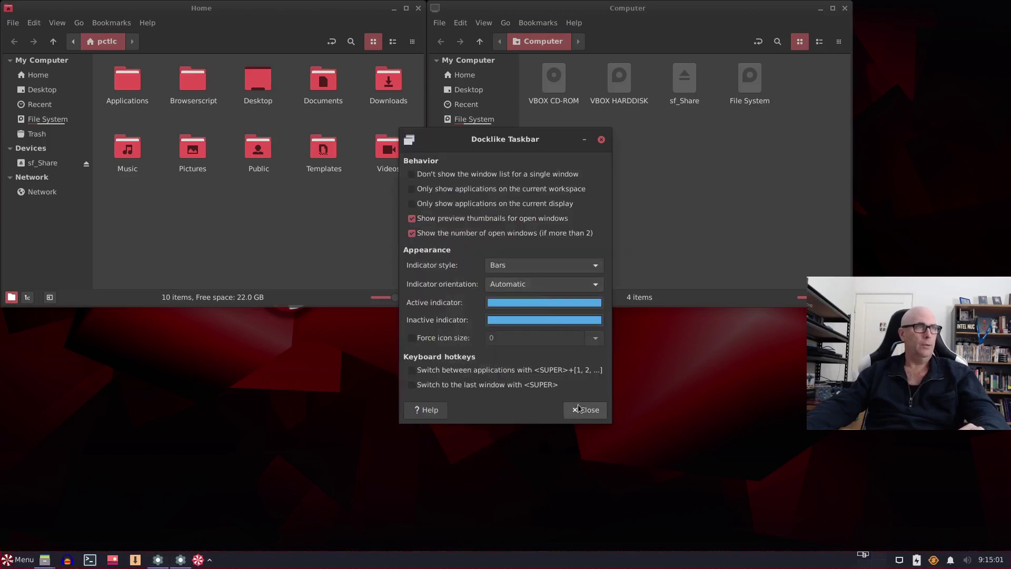
# - Reopen a Trash window from the file manager dock icon and view its window previews
pyautogui.rightClick(47, 562)
pyautogui.click(61, 333)
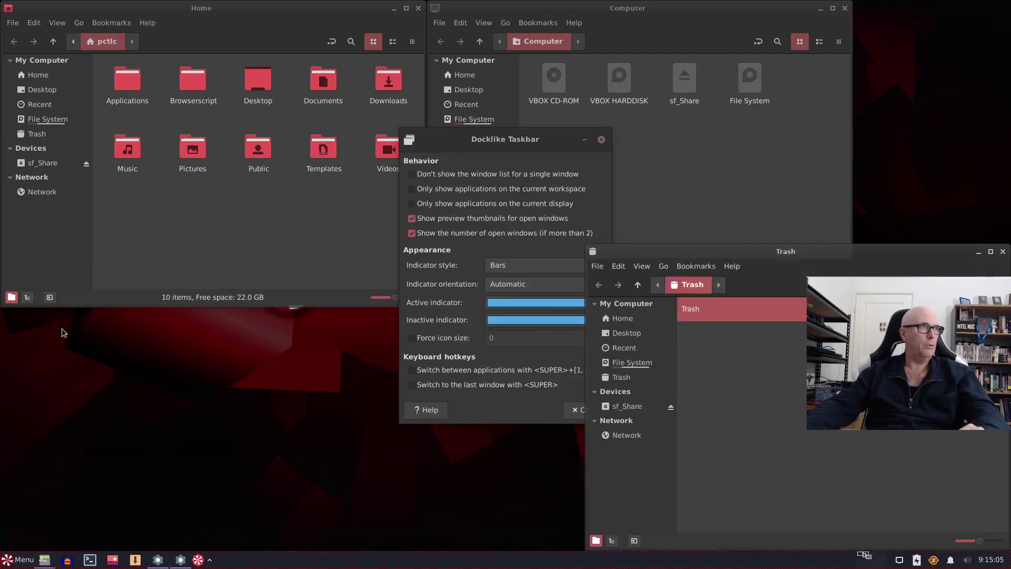
pyautogui.moveTo(46, 562)
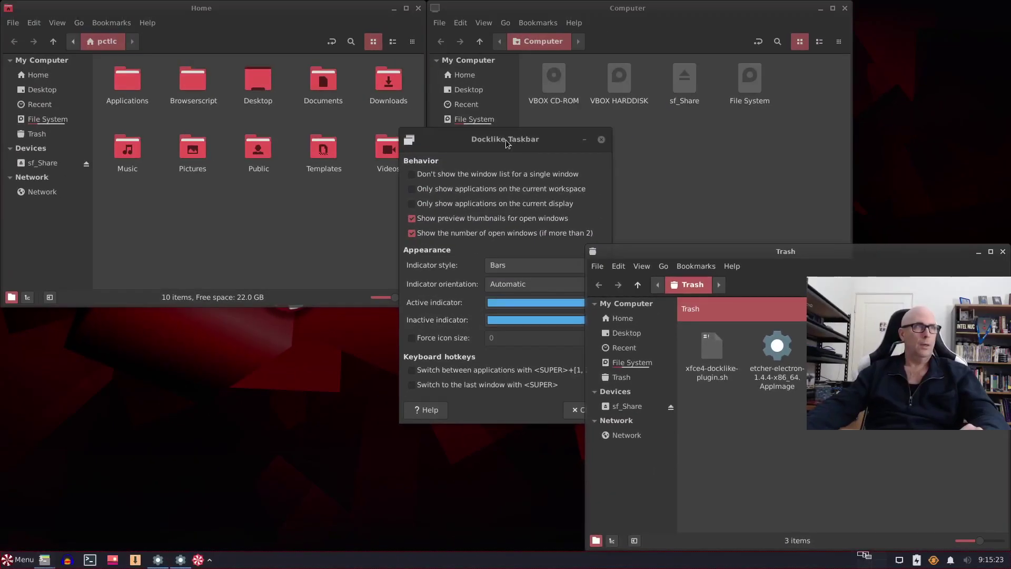
# - Move the Docklike Taskbar dialog to the lower left and try the Dots indicator style
pyautogui.moveTo(506, 143); pyautogui.dragTo(116, 250)
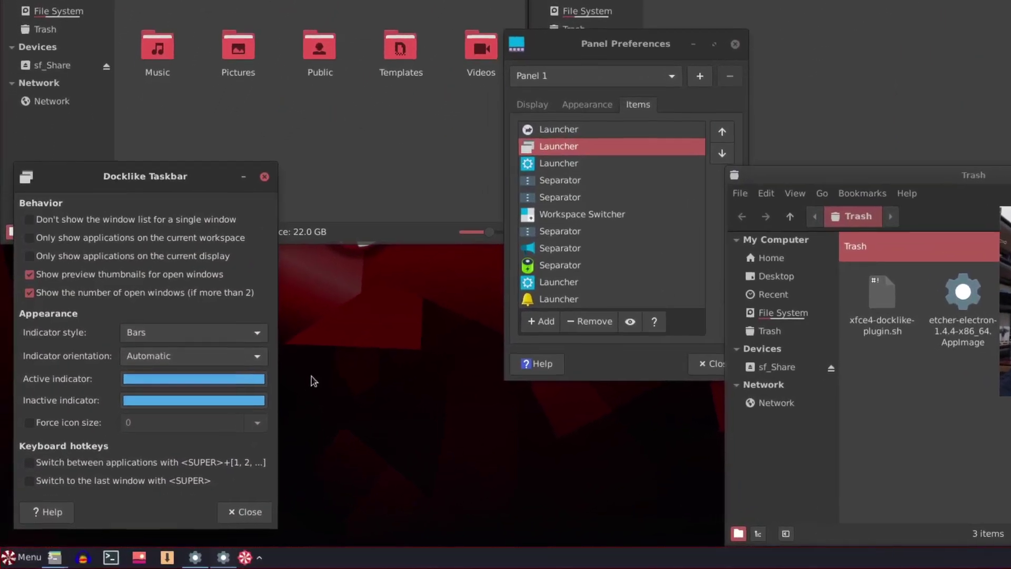
pyautogui.moveTo(46, 566)
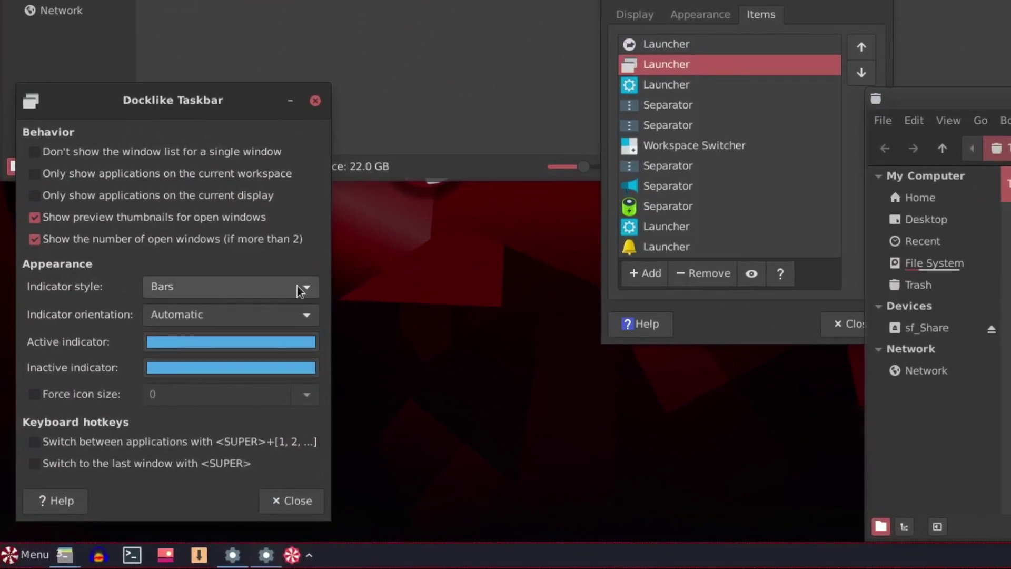
pyautogui.click(315, 287)
pyautogui.click(204, 316)
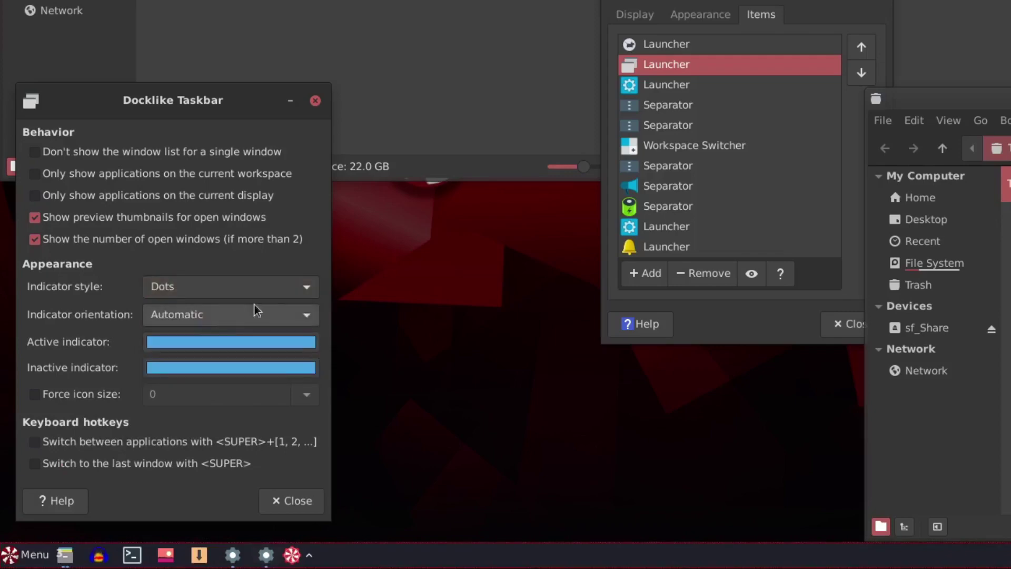
# - Try the Rectangles and None indicator styles, then settle back on Bars
pyautogui.click(283, 287)
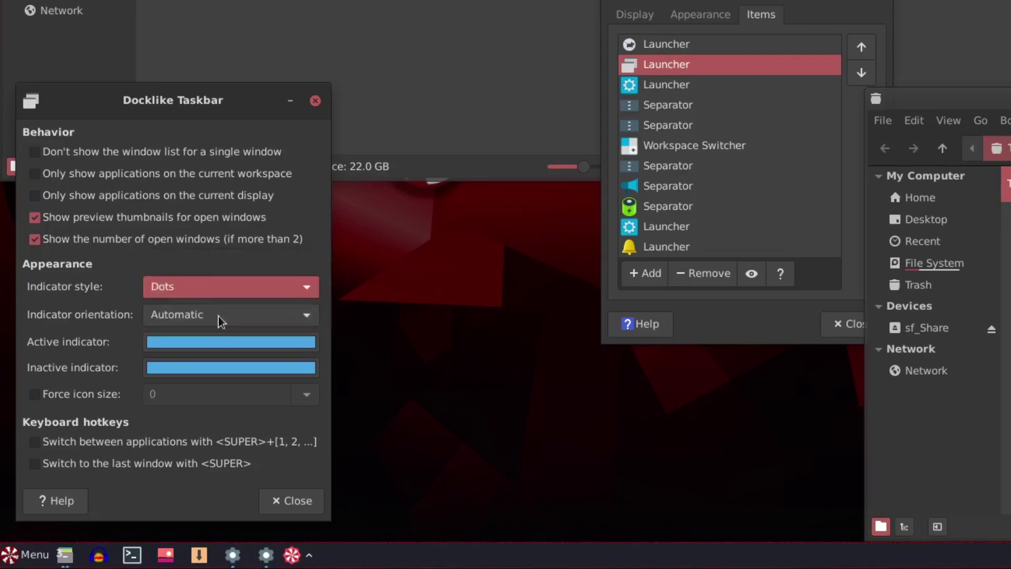
pyautogui.click(218, 315)
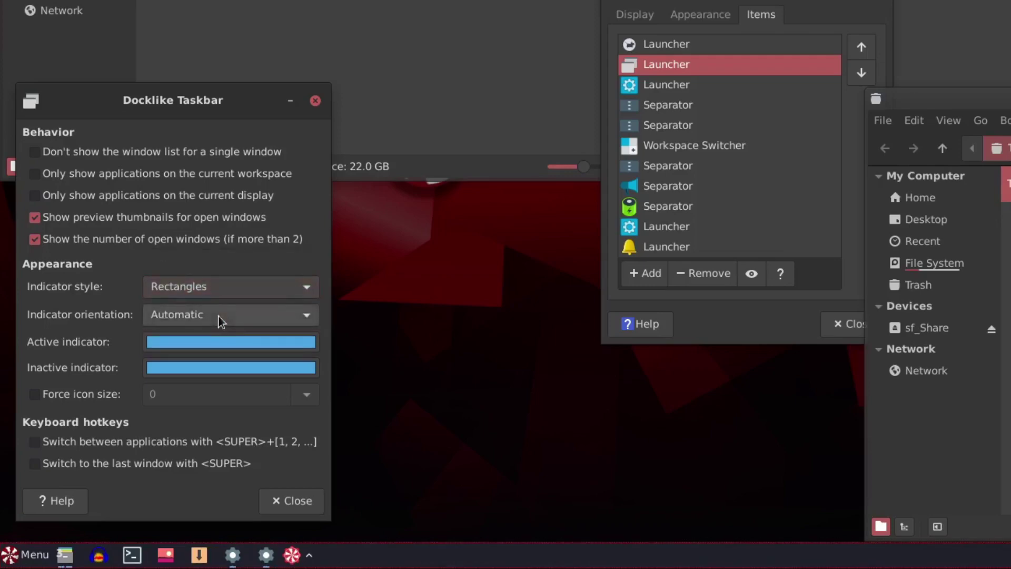
pyautogui.click(282, 284)
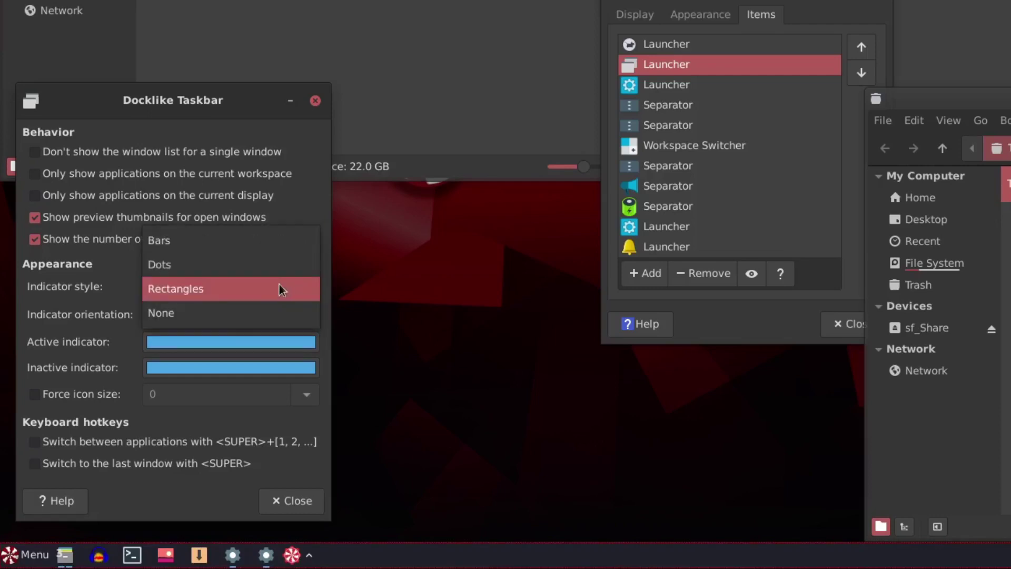
pyautogui.click(218, 321)
pyautogui.click(230, 290)
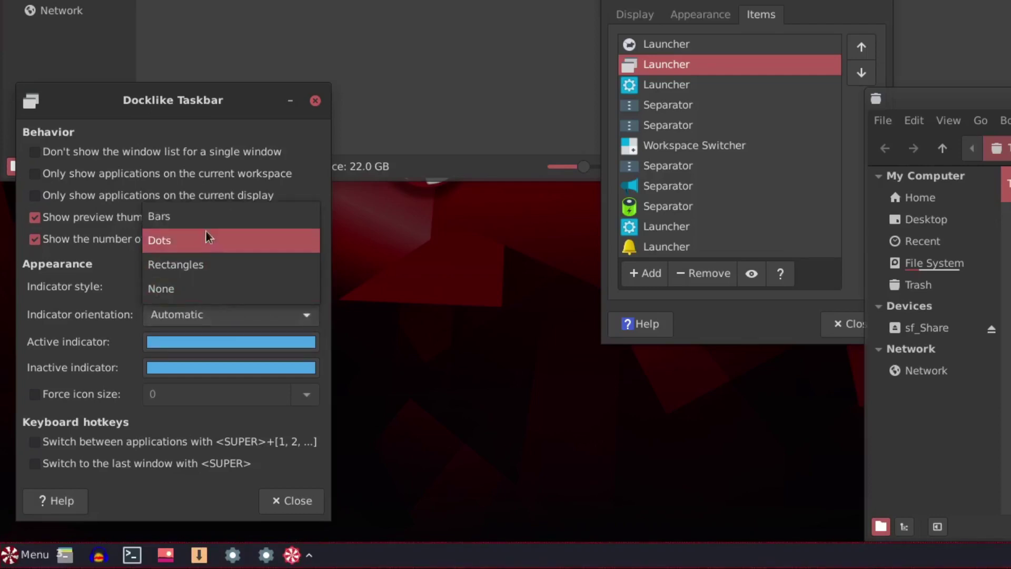
pyautogui.click(204, 217)
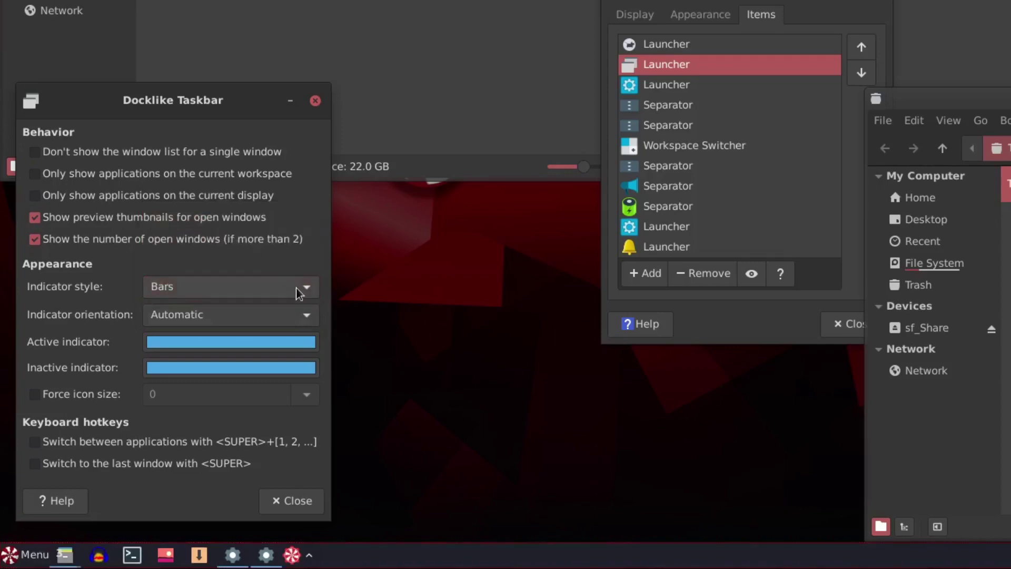
# - Keep Bars as the indicator style and try Bottom, then Right indicator orientation
pyautogui.click(242, 286)
pyautogui.click(242, 285)
pyautogui.click(267, 316)
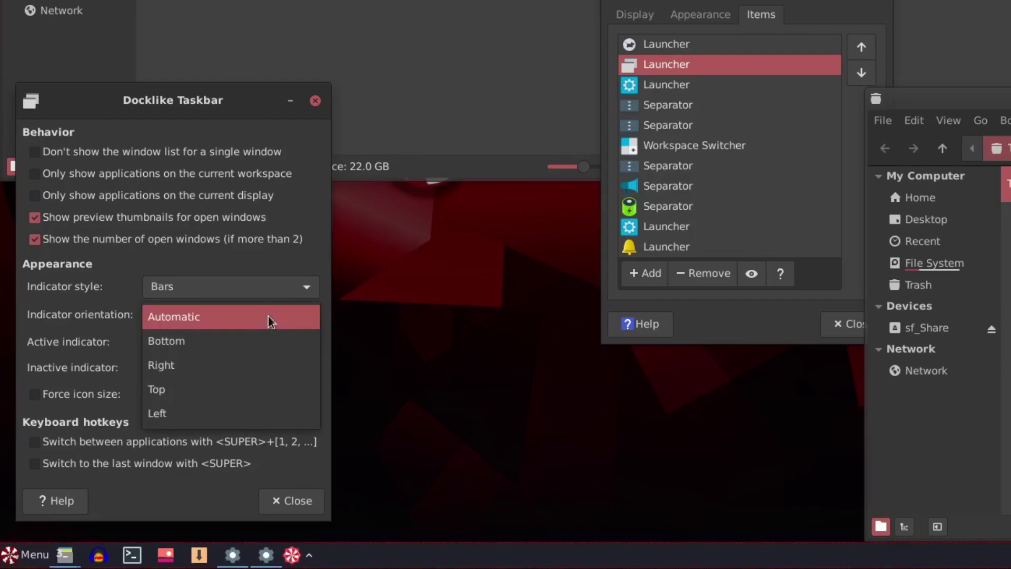
pyautogui.click(203, 340)
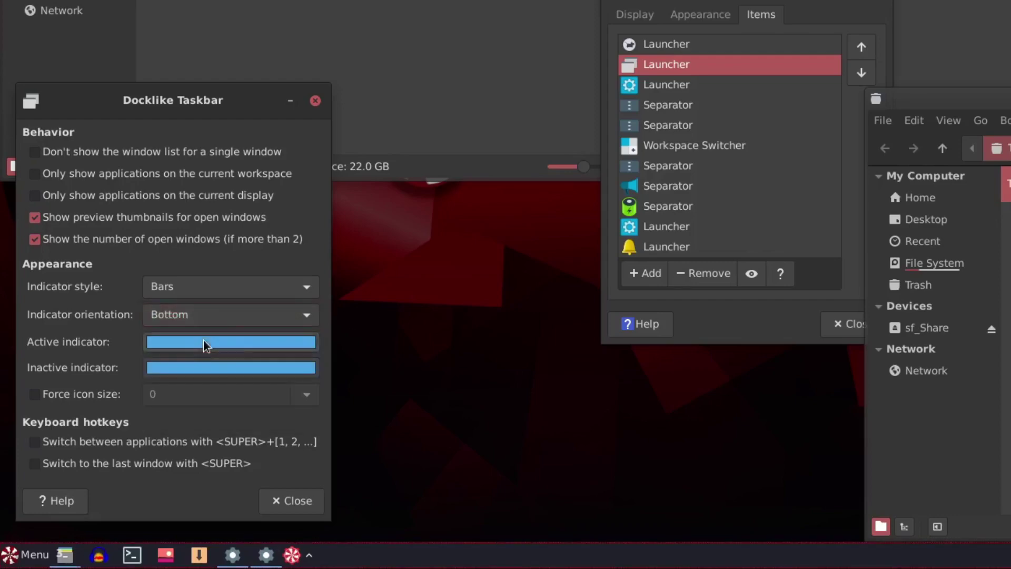
pyautogui.click(232, 314)
pyautogui.click(207, 342)
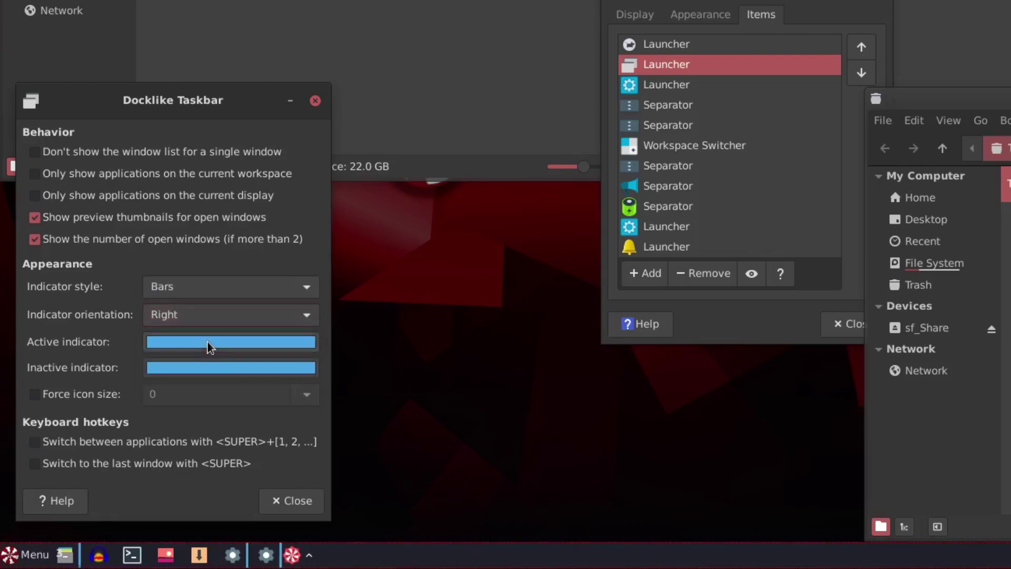
# - Try Top and Left indicator orientations, then set it back to Bottom
pyautogui.click(216, 317)
pyautogui.click(197, 340)
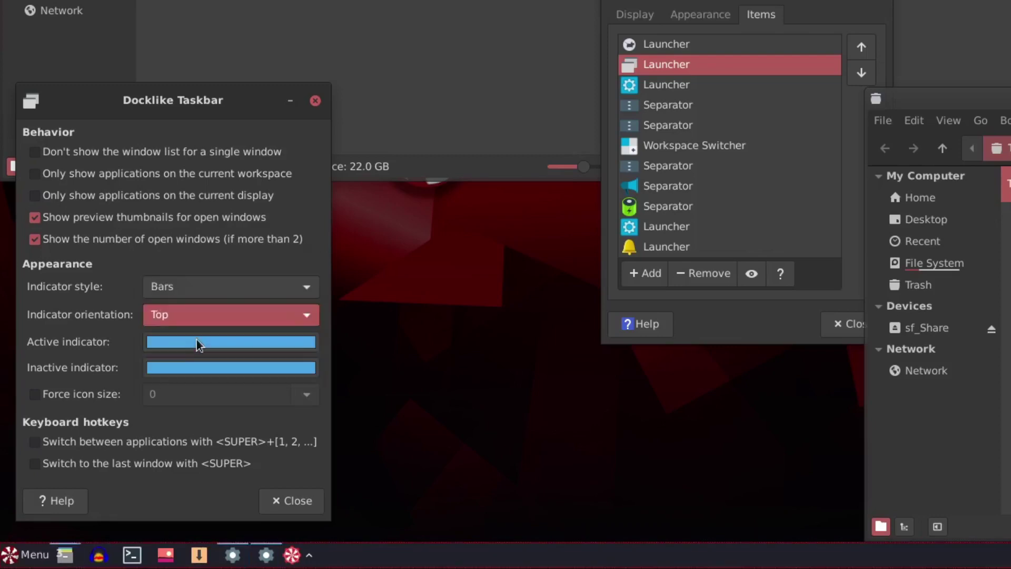
pyautogui.click(197, 320)
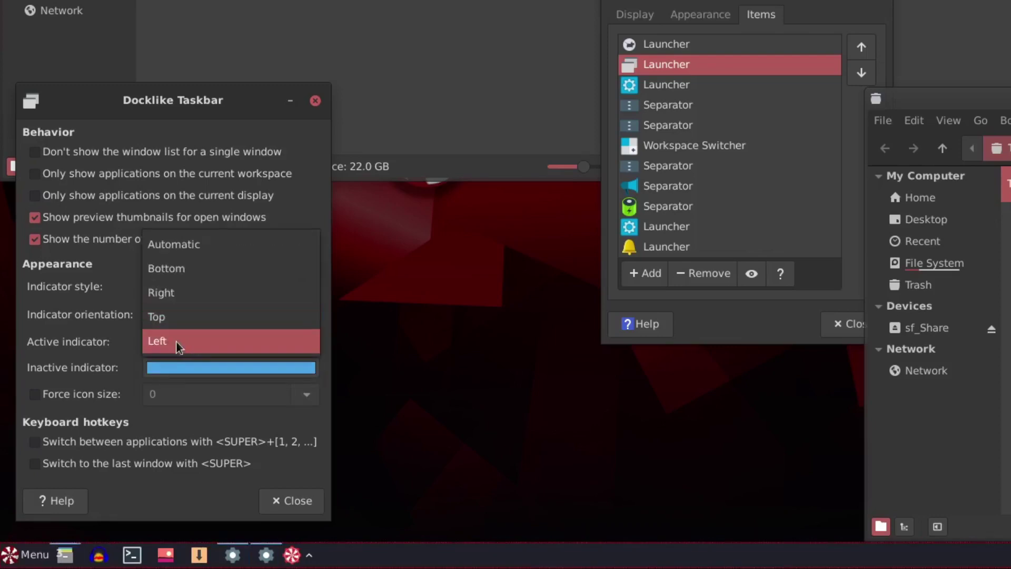
pyautogui.click(177, 342)
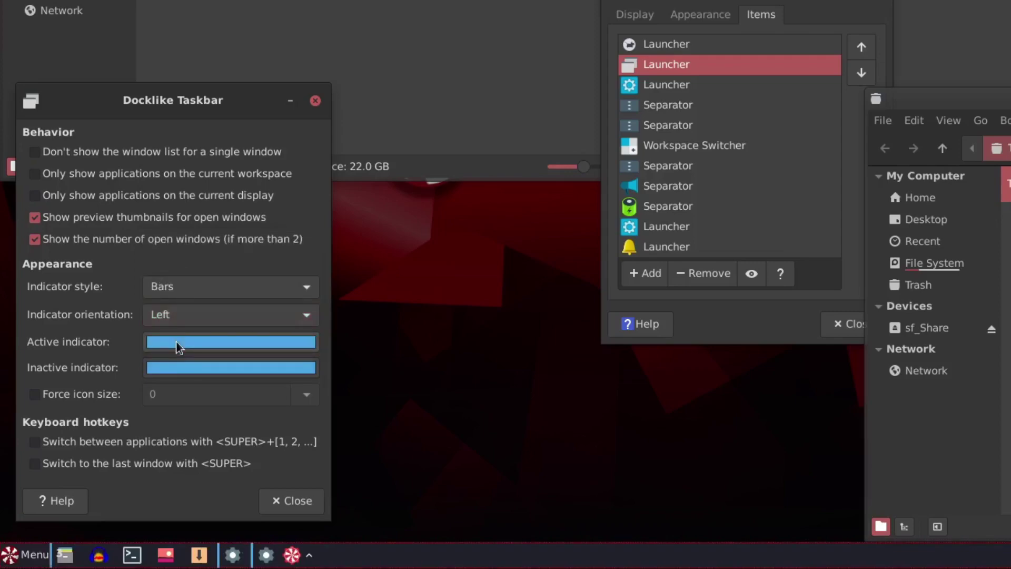
pyautogui.click(192, 321)
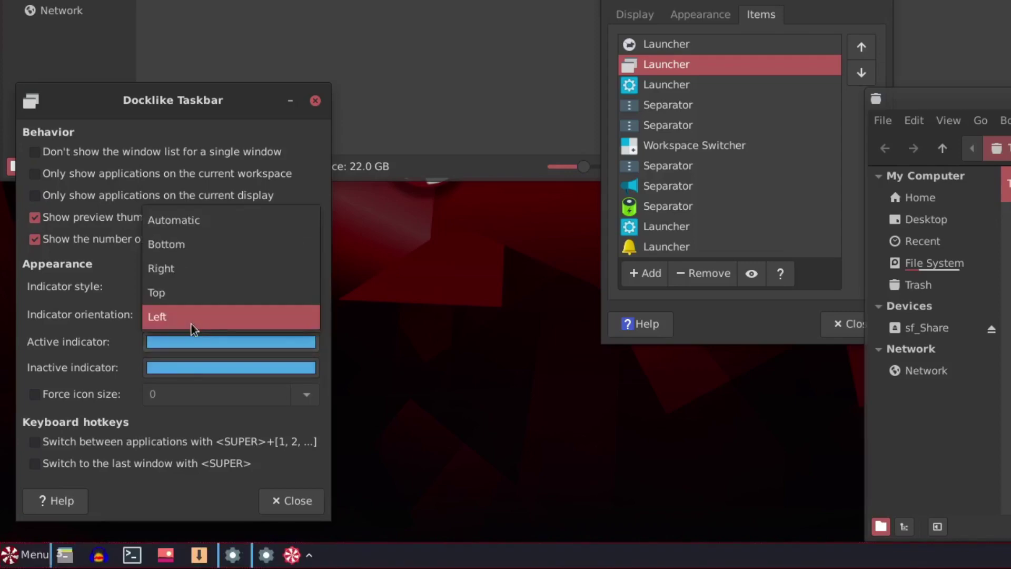
pyautogui.click(188, 254)
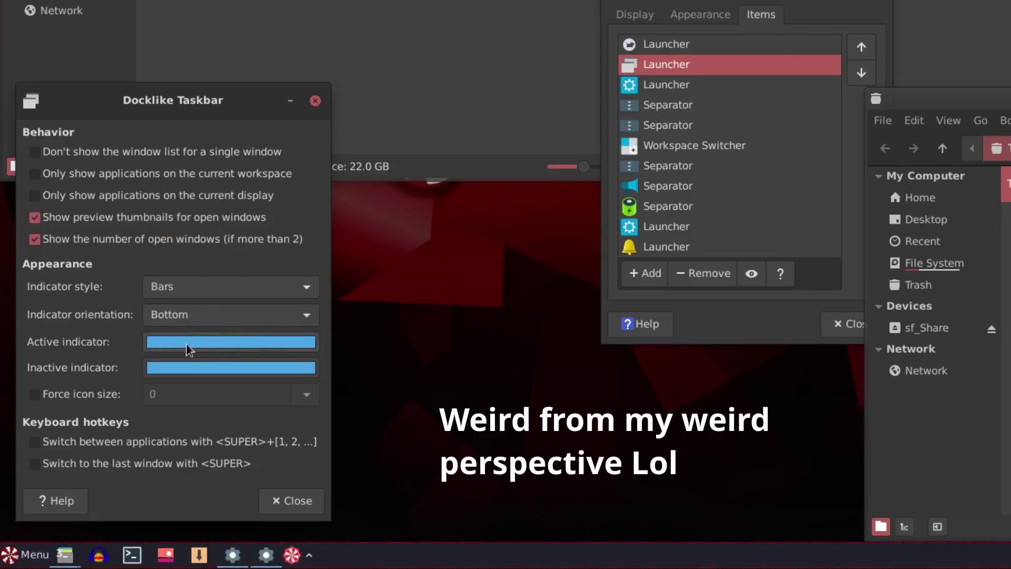
# - Set the Docklike Taskbar's inactive indicator colour to crimson
pyautogui.click(245, 371)
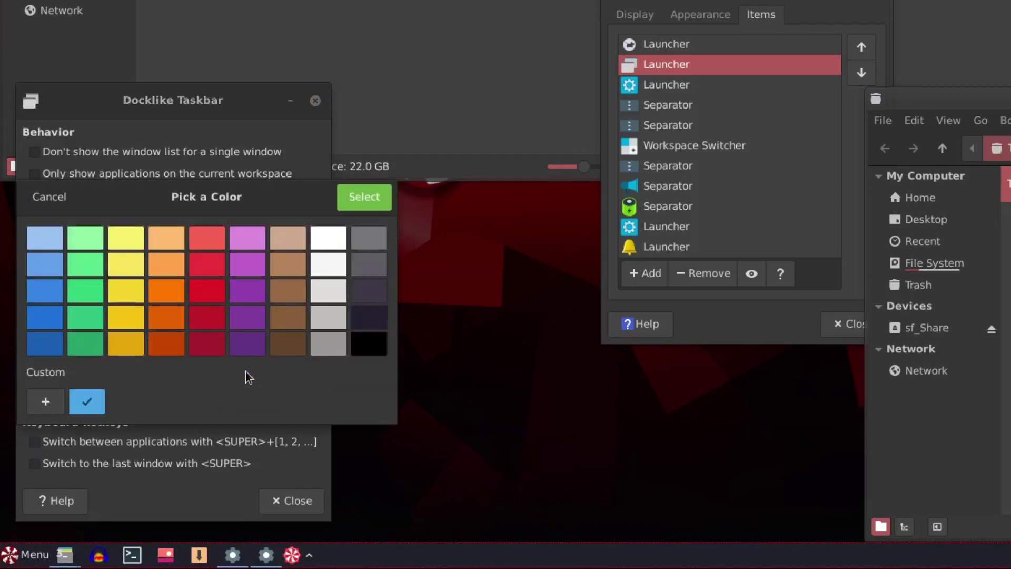
pyautogui.click(203, 317)
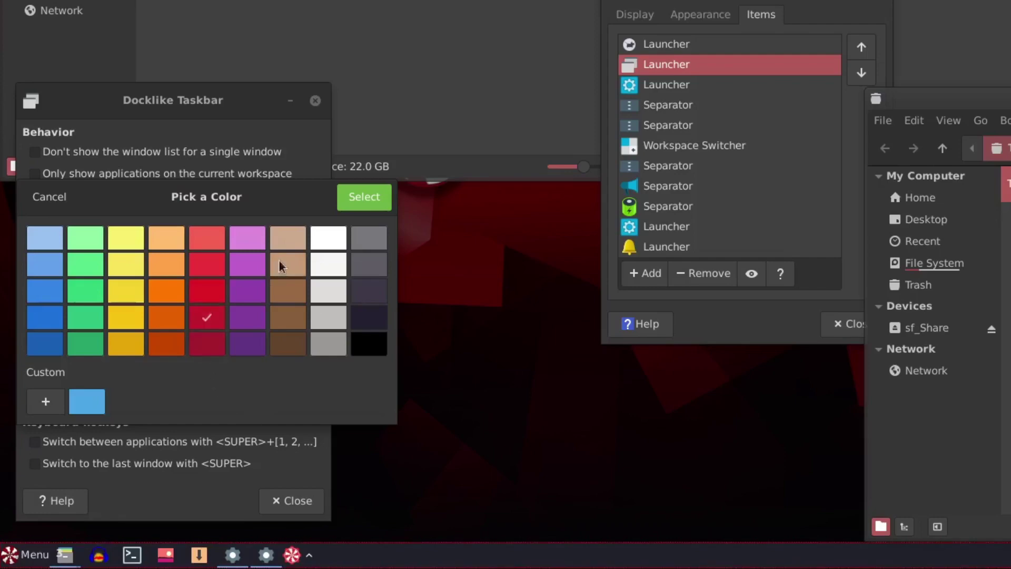
pyautogui.click(359, 204)
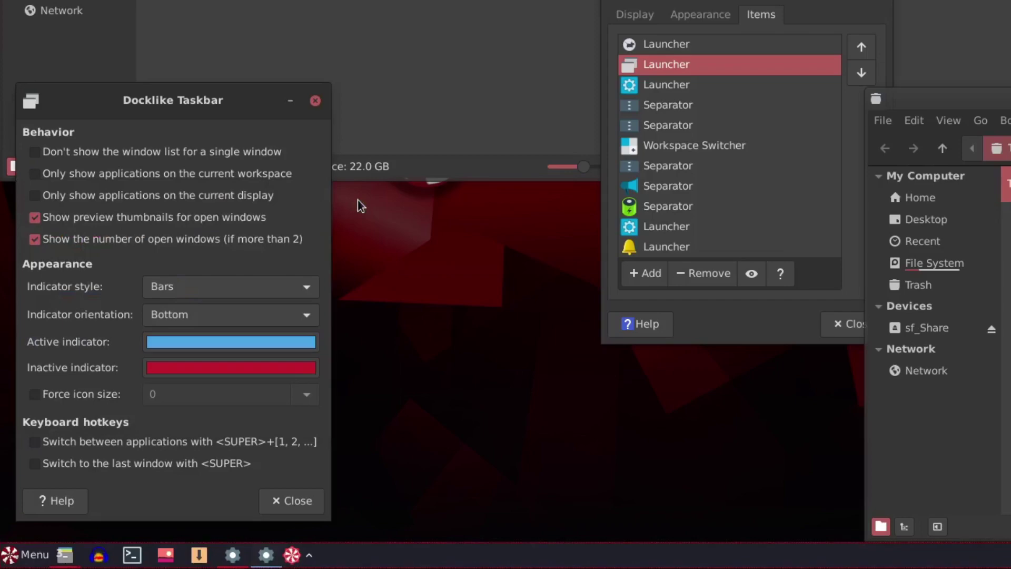
# - Switch the indicator style to Dots, briefly back to Bars, then Dots again
pyautogui.click(203, 287)
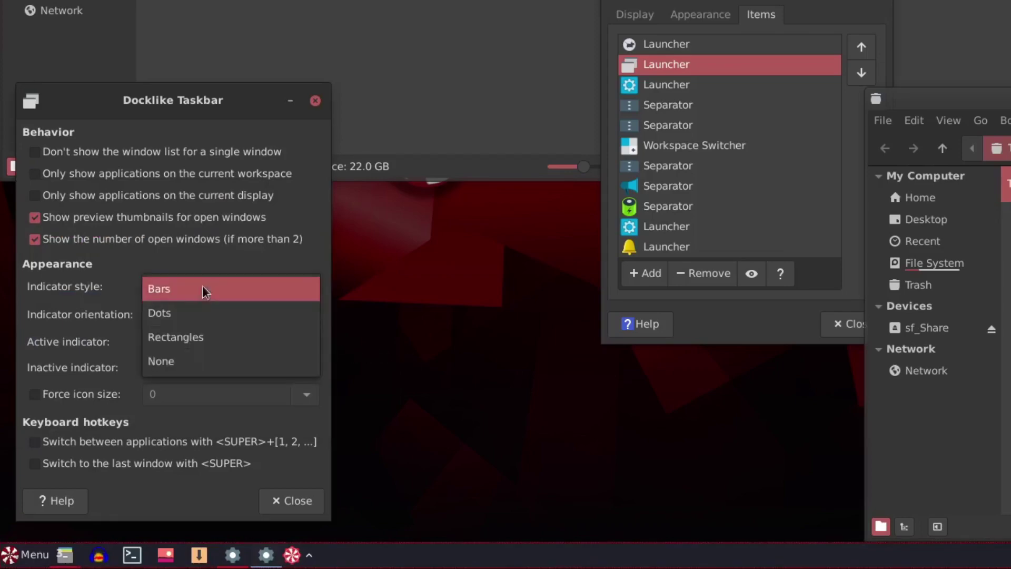
pyautogui.click(185, 312)
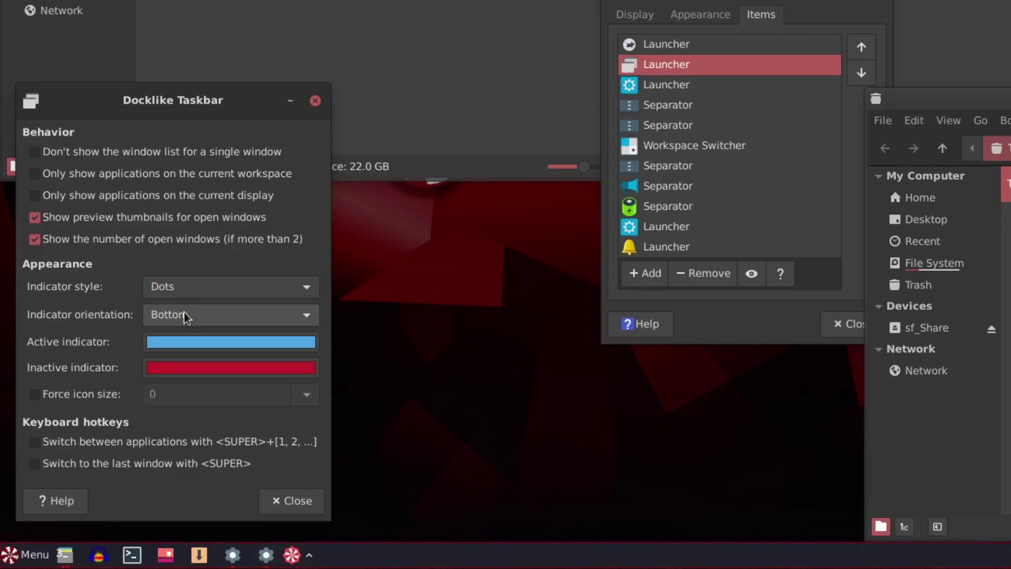
pyautogui.click(235, 287)
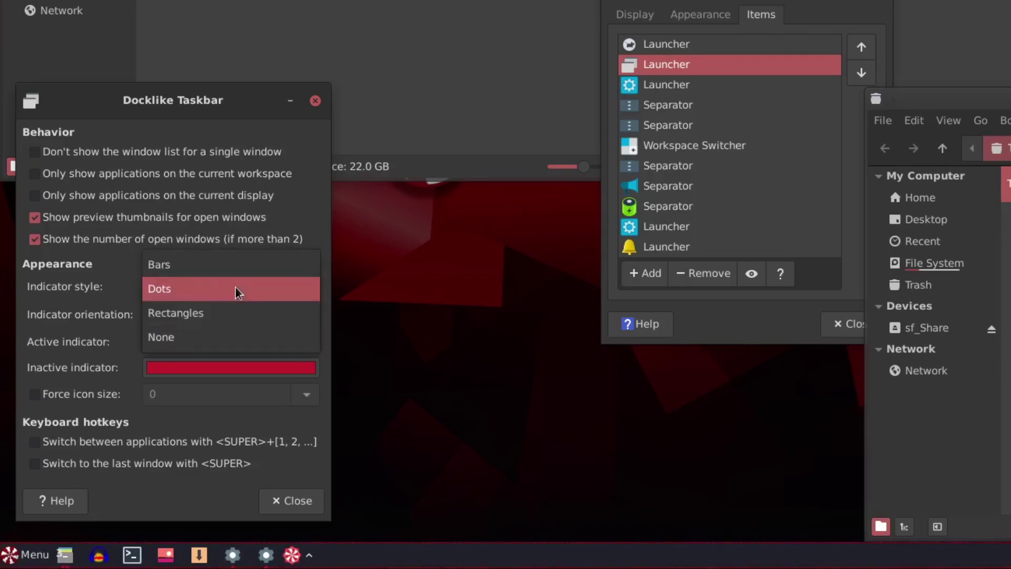
pyautogui.click(235, 286)
pyautogui.click(236, 285)
pyautogui.click(232, 265)
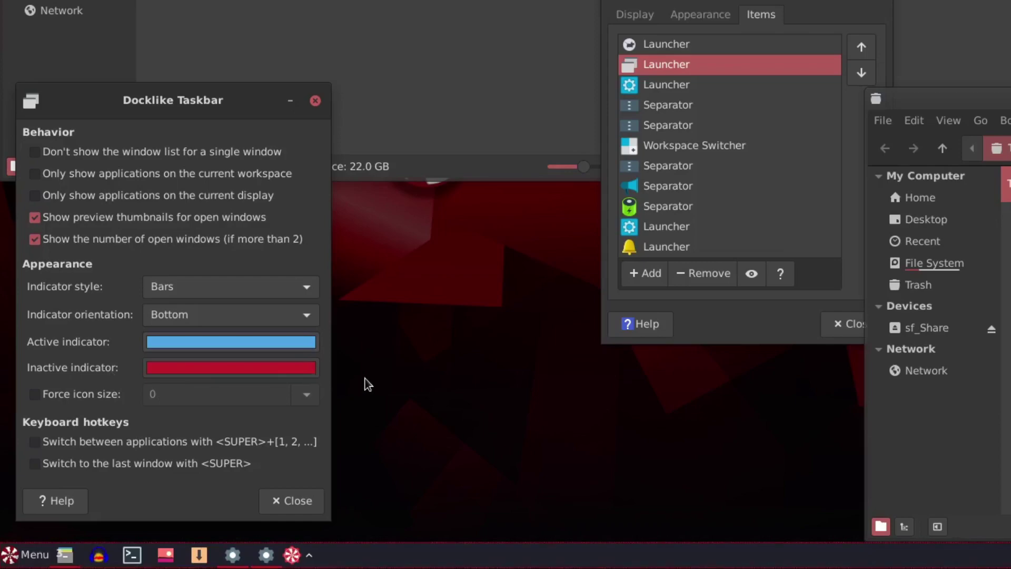
pyautogui.click(214, 288)
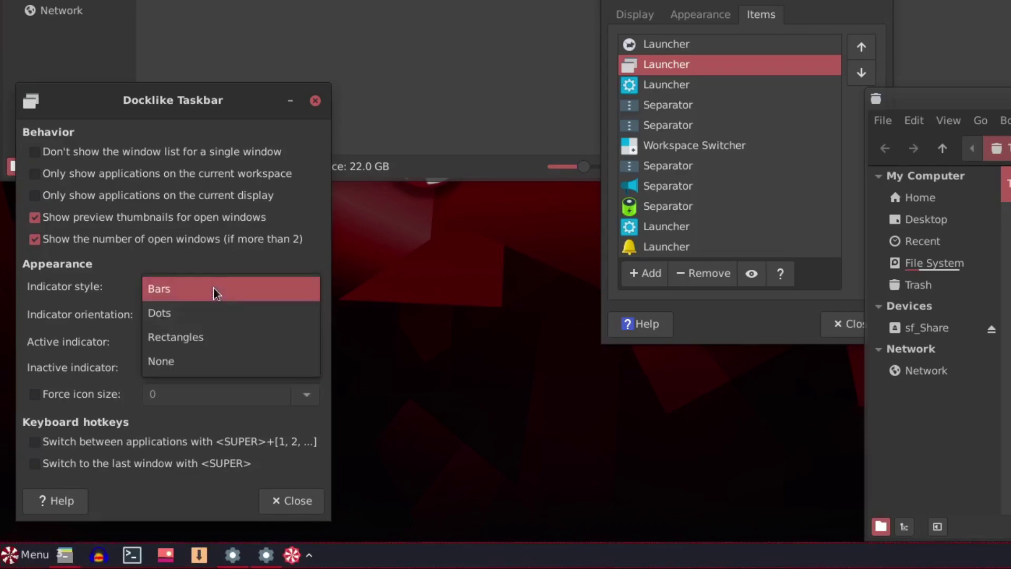
pyautogui.click(195, 313)
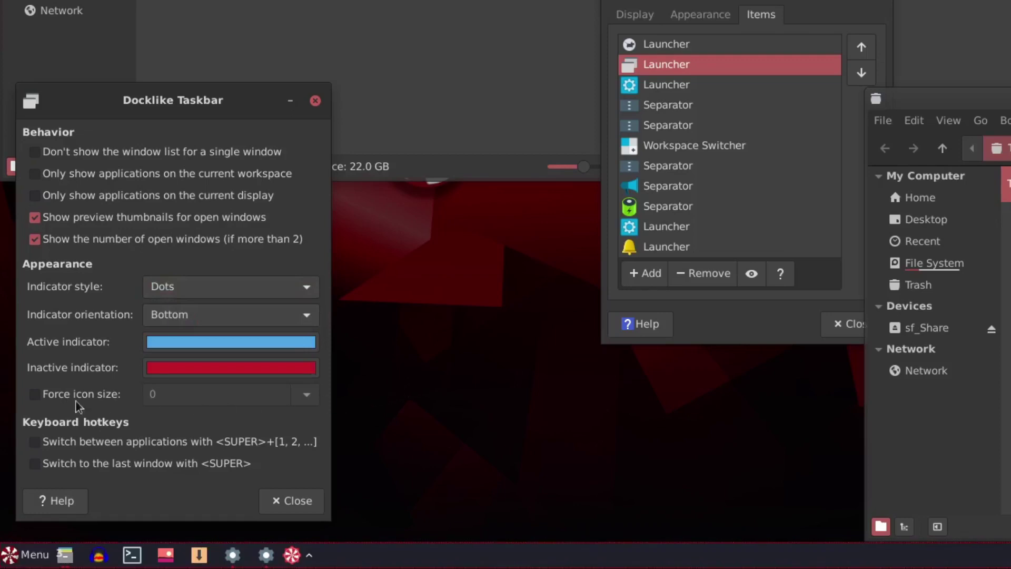
# - Turn on Force icon size and set the forced icon size to 24
pyautogui.click(33, 396)
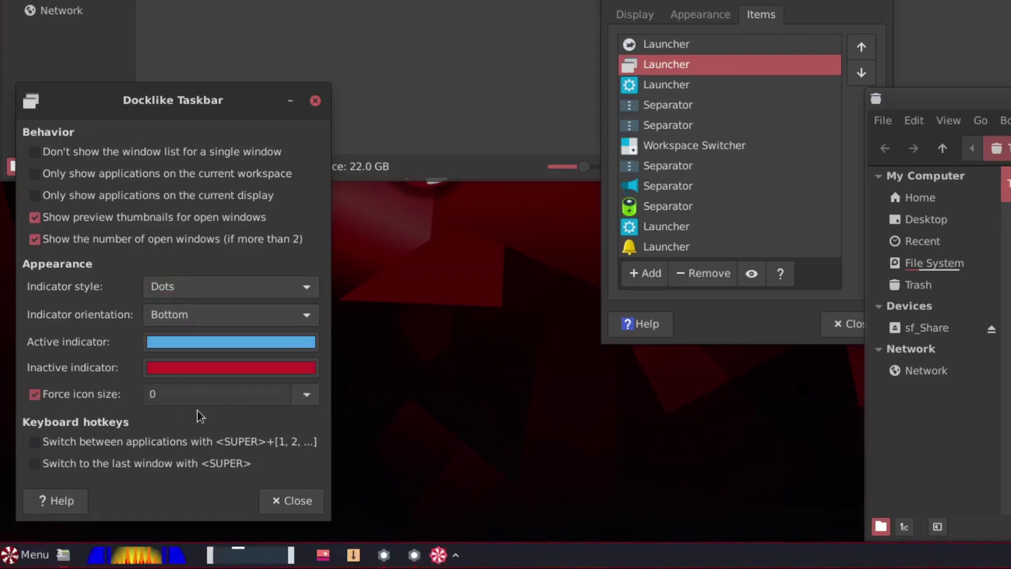
pyautogui.click(35, 394)
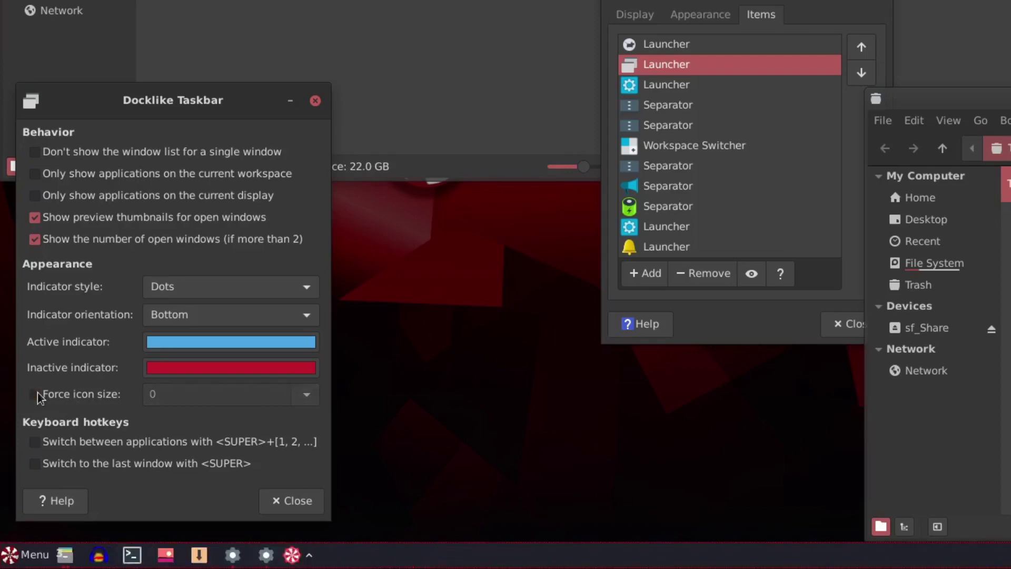
pyautogui.click(37, 398)
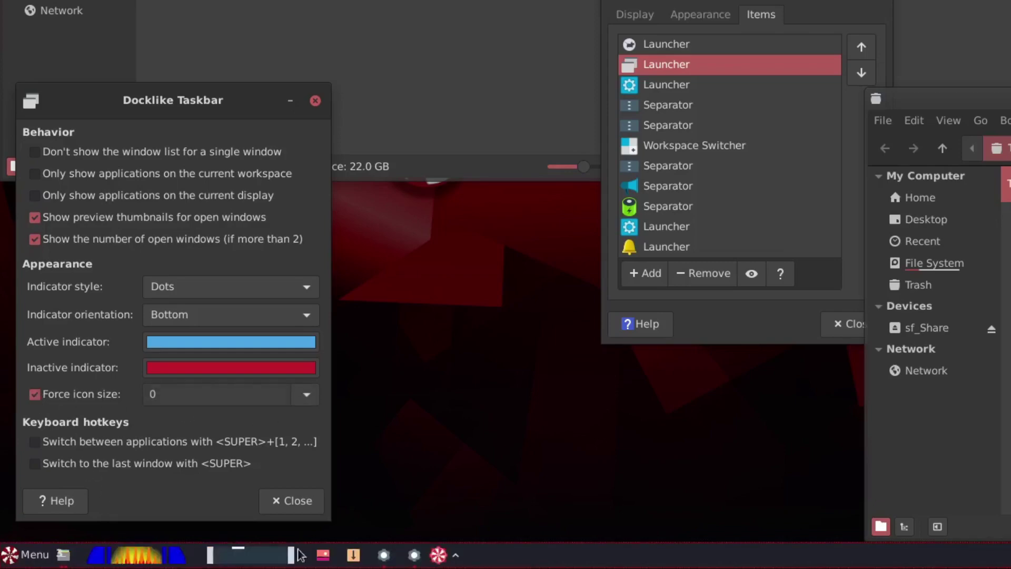
pyautogui.click(303, 400)
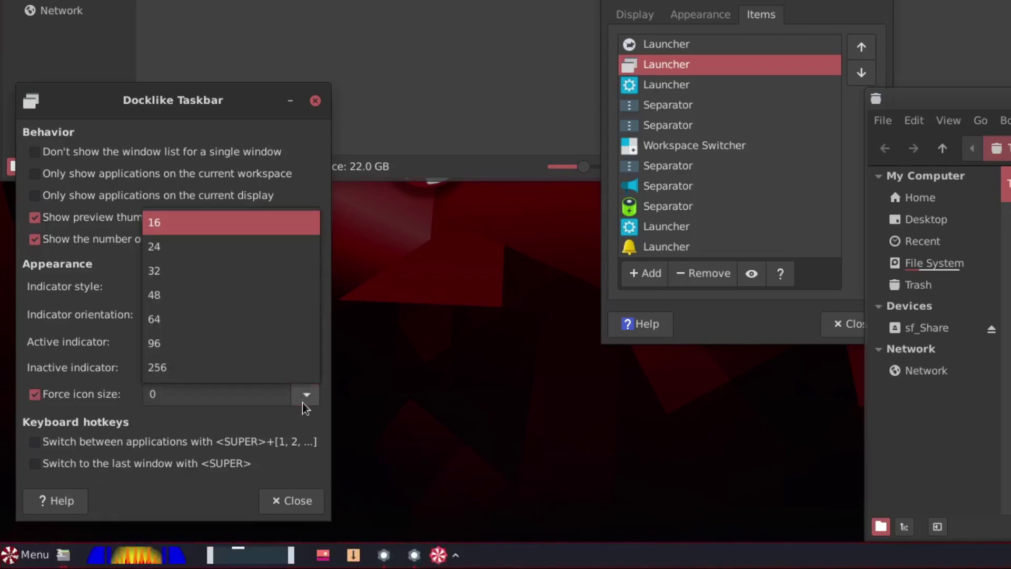
pyautogui.click(158, 248)
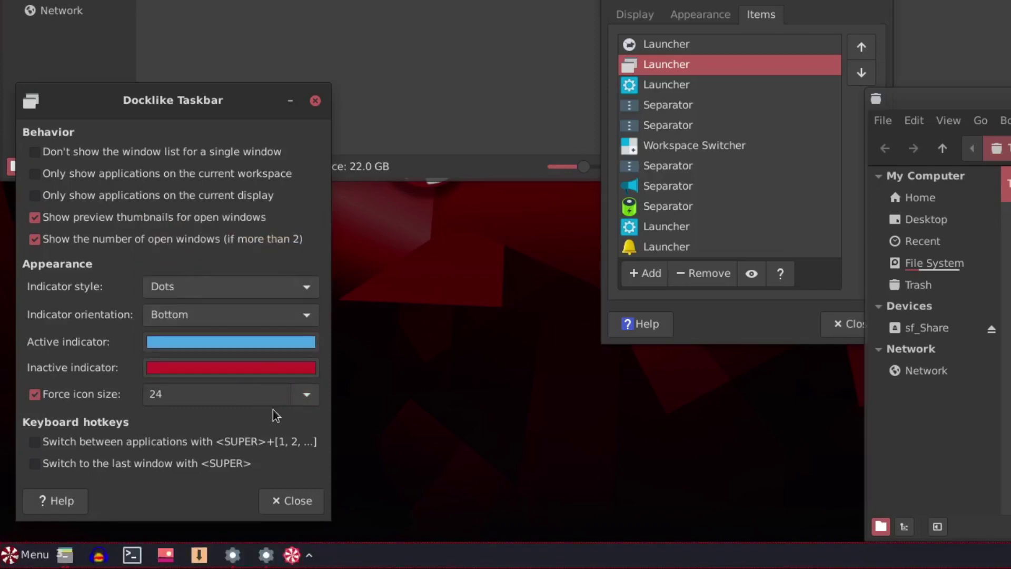
# - Enlarge the forced icon size to 32, then 48, then turn off Force icon size
pyautogui.click(305, 394)
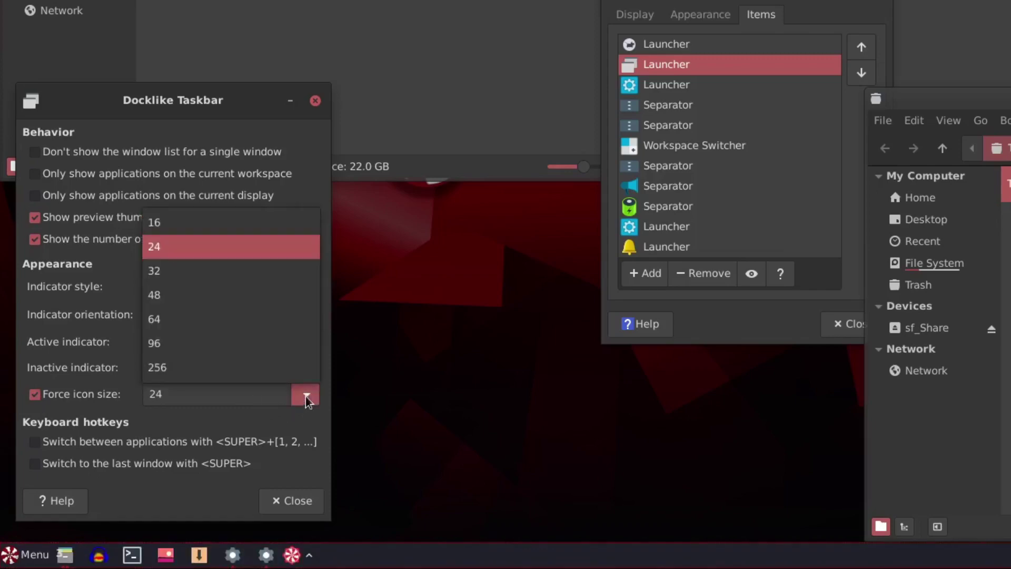
pyautogui.click(181, 271)
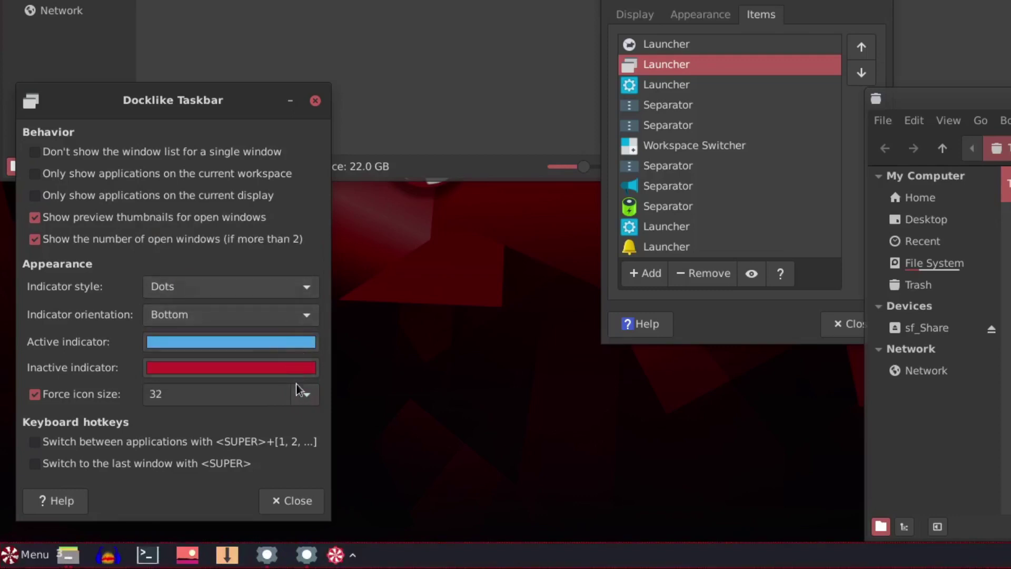
pyautogui.click(297, 396)
pyautogui.click(188, 296)
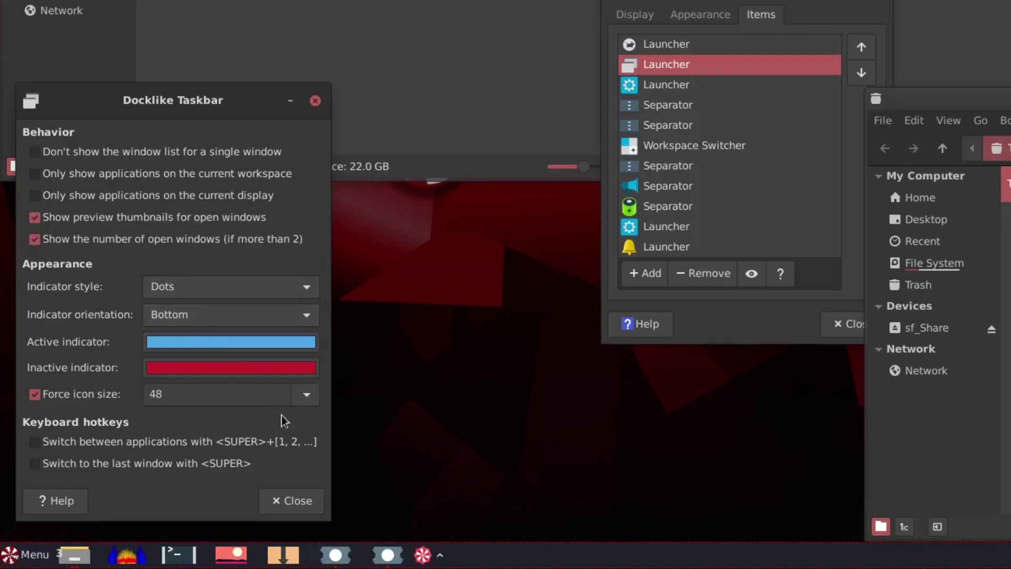
pyautogui.click(302, 399)
pyautogui.click(180, 398)
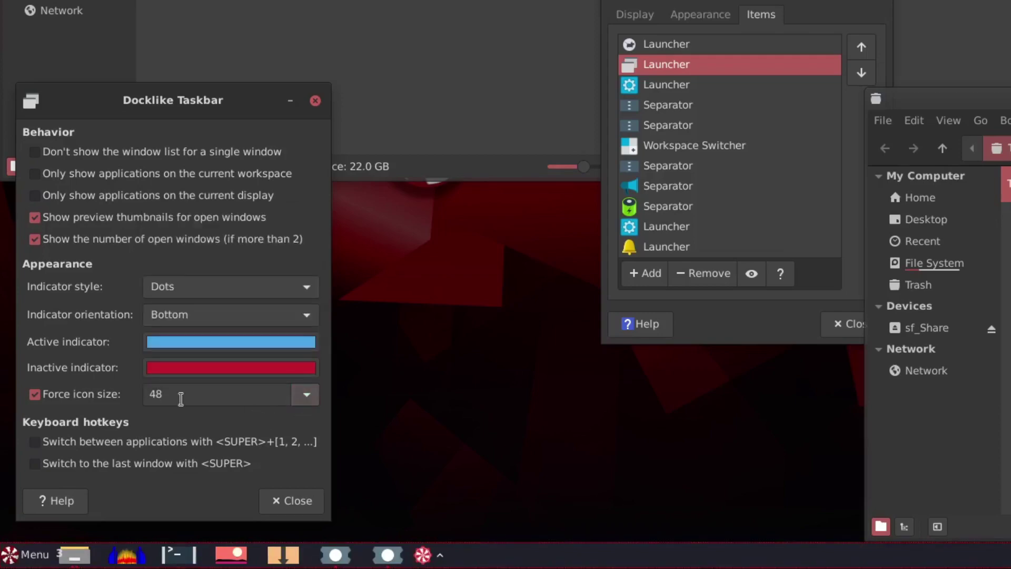
pyautogui.click(37, 396)
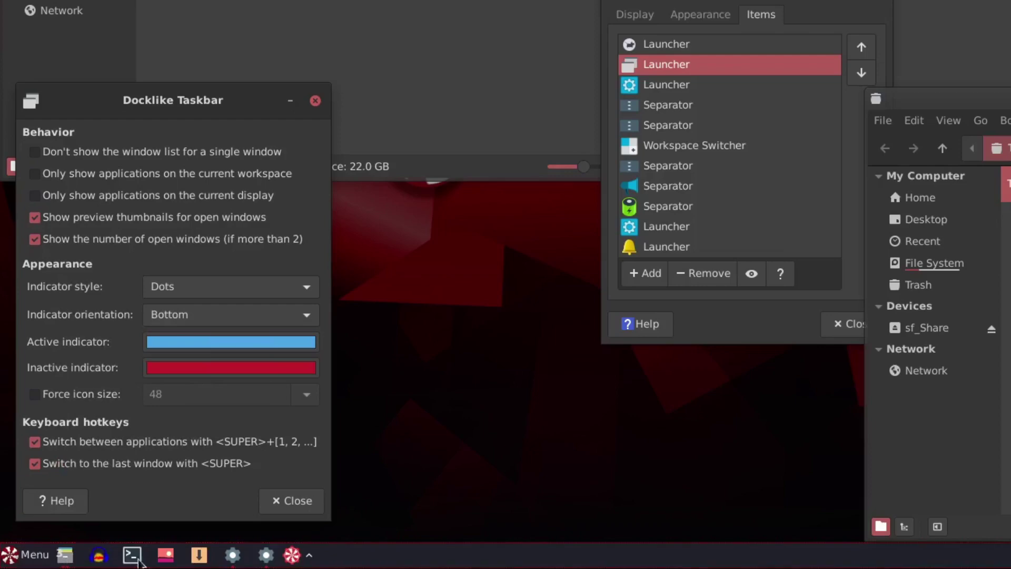
# - Close the Docklike Taskbar settings dialog
pyautogui.moveTo(58, 562)
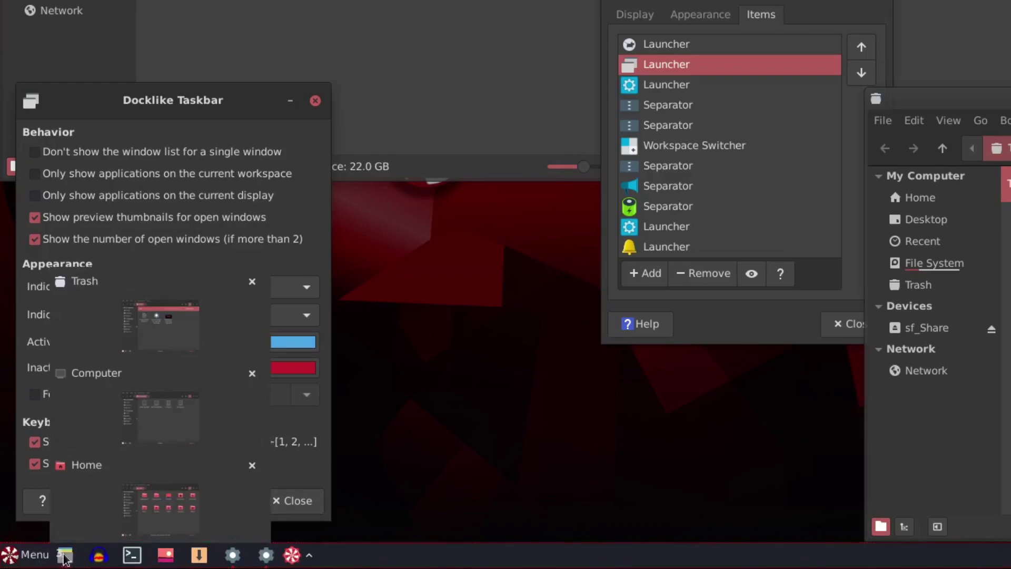
pyautogui.click(310, 502)
# - Close Panel Preferences and the Computer and Home file-manager windows
pyautogui.click(846, 326)
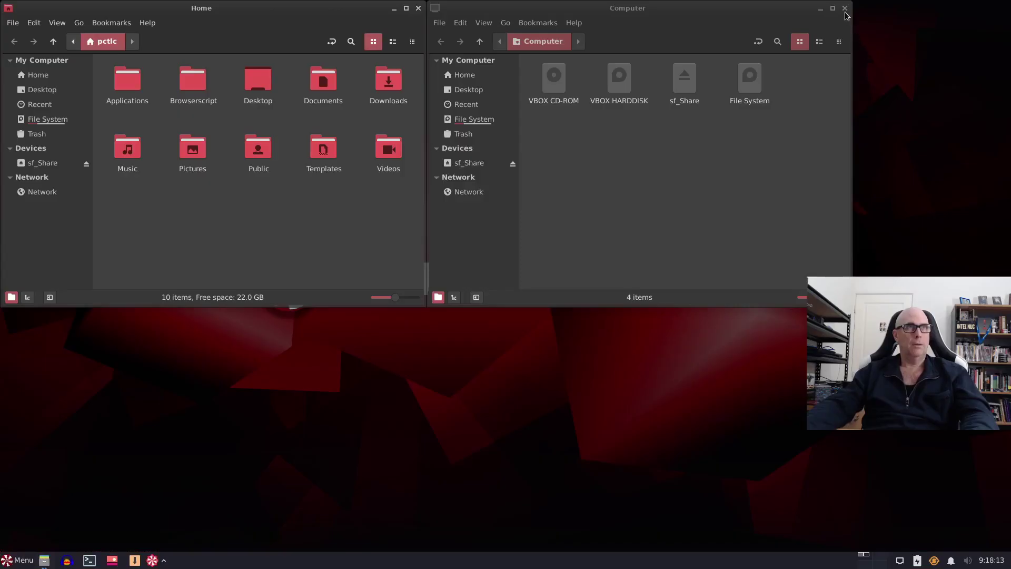
pyautogui.click(849, 8)
pyautogui.click(419, 9)
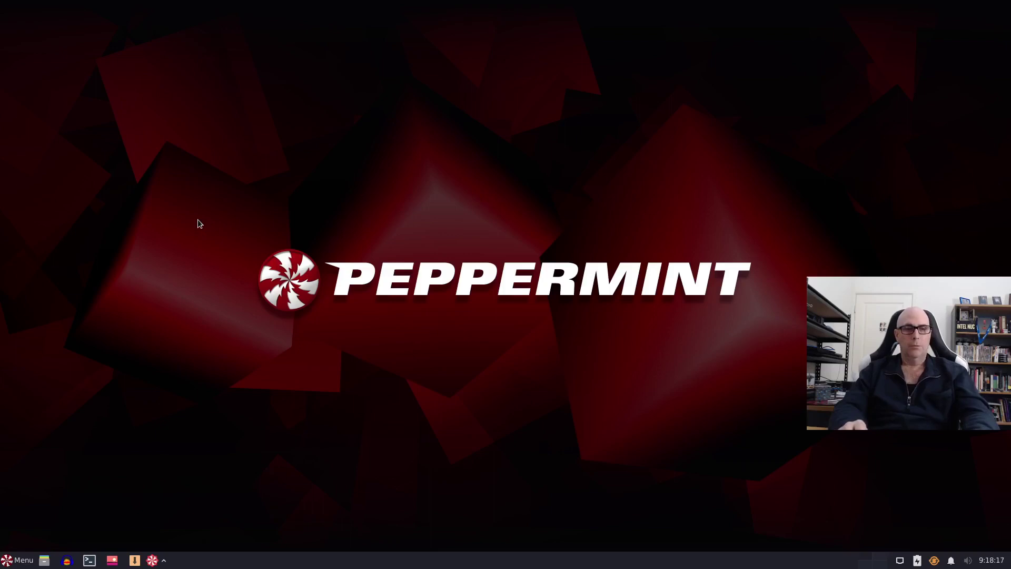
# - Open and dismiss the applications menu, then bring up the panel's Panel submenu
pyautogui.press('super')
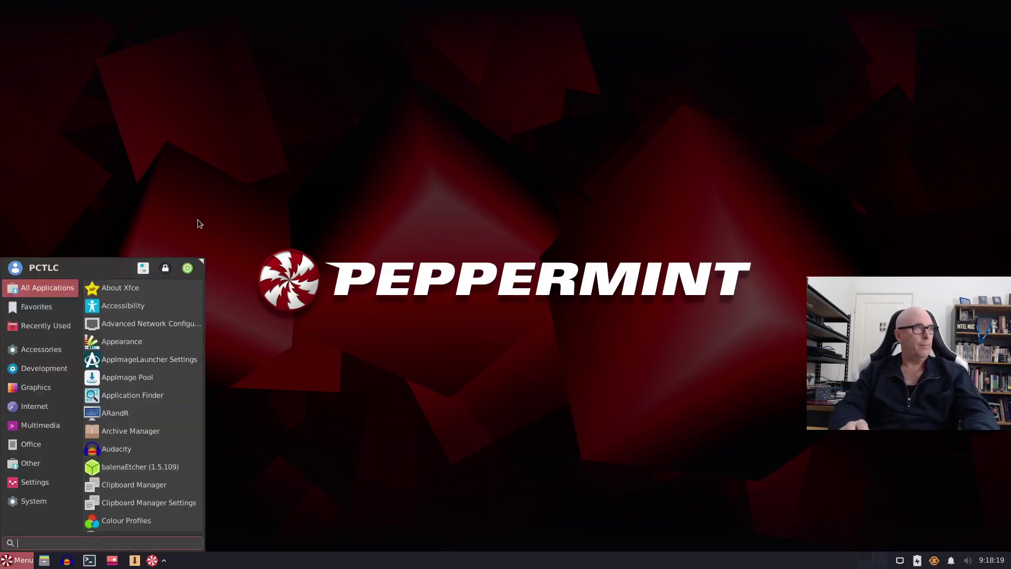
pyautogui.press('Escape')
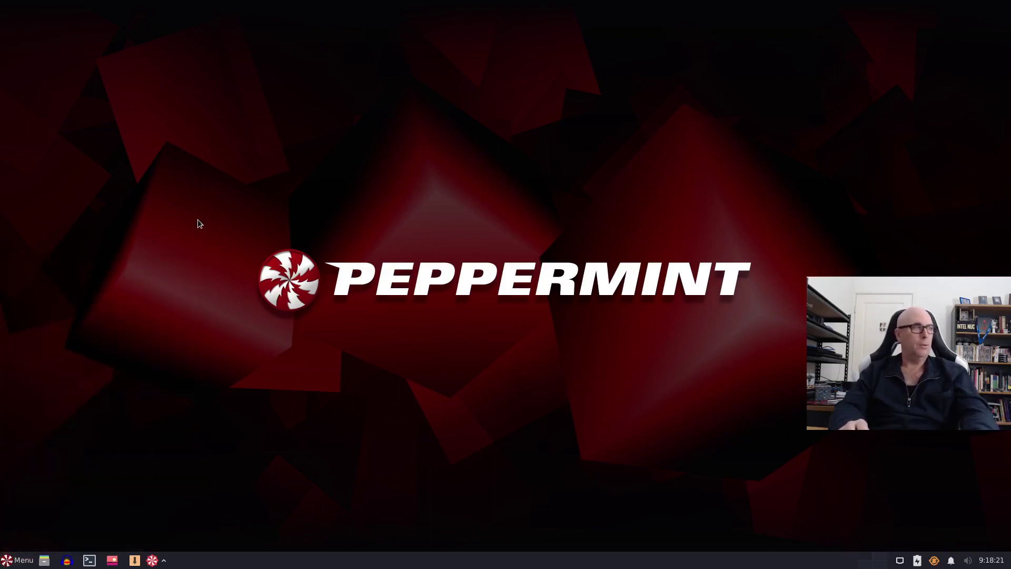
pyautogui.rightClick(295, 562)
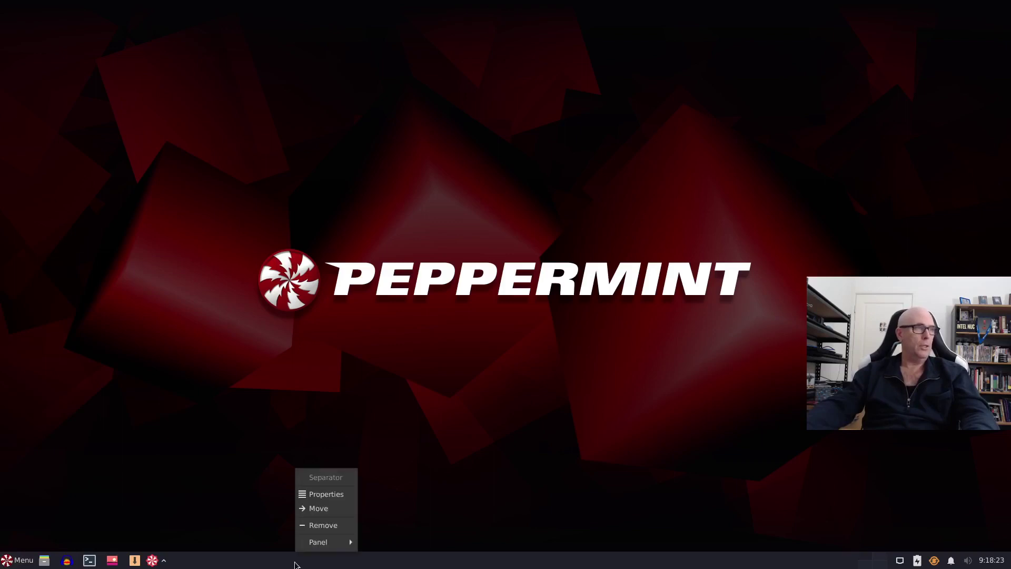
pyautogui.moveTo(321, 542)
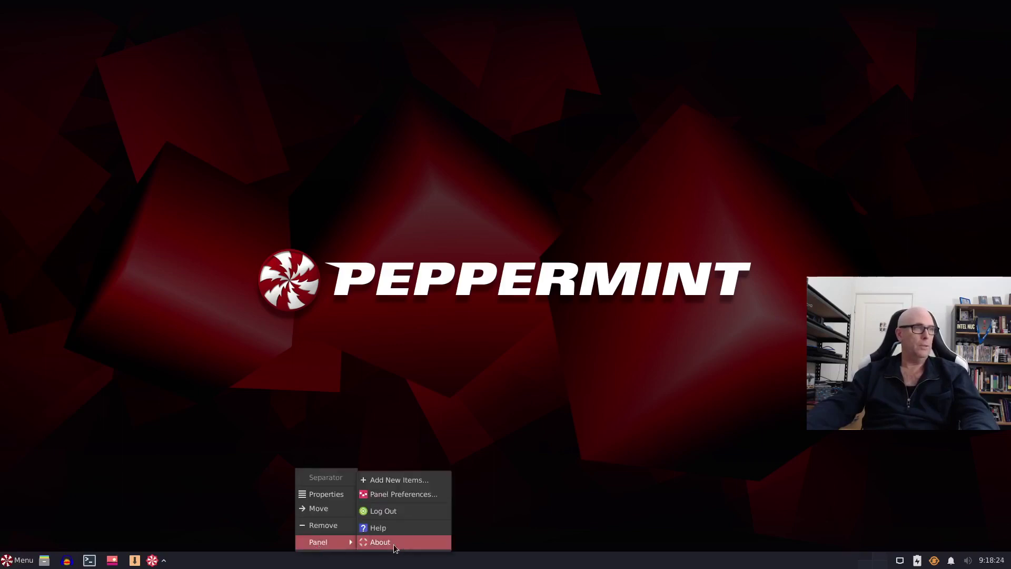
pyautogui.click(404, 494)
pyautogui.click(514, 195)
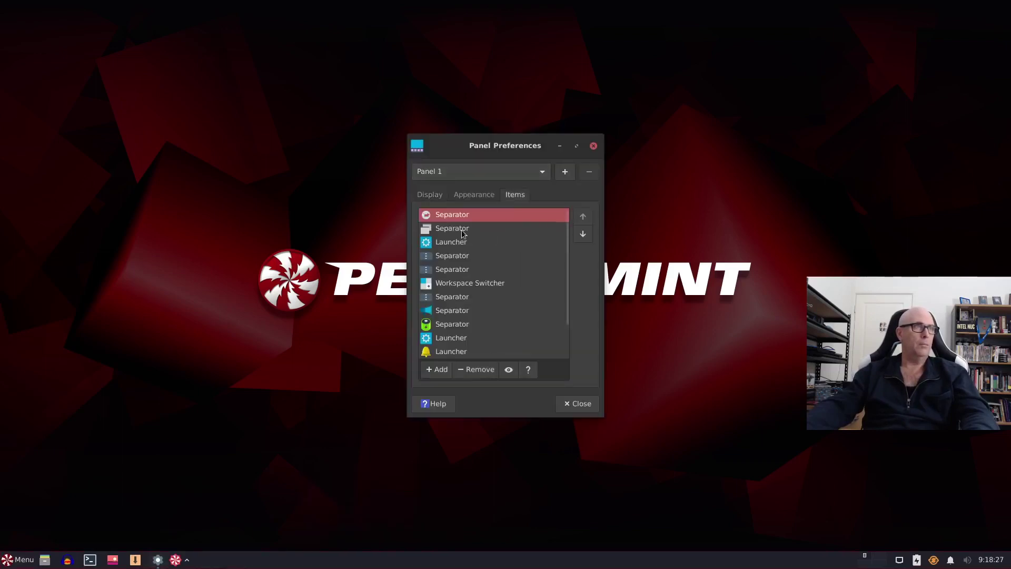
pyautogui.click(462, 230)
pyautogui.click(508, 369)
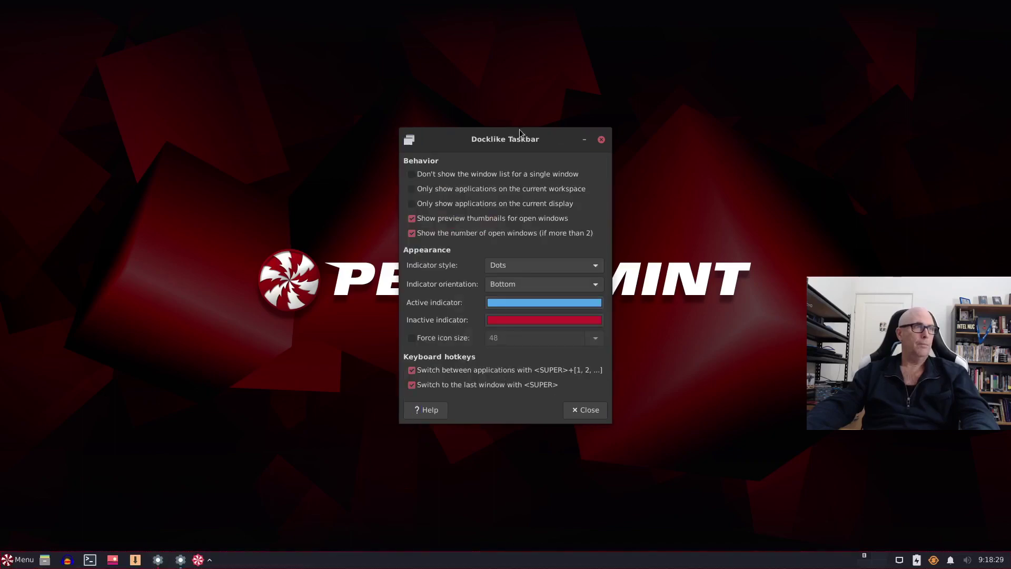
pyautogui.moveTo(518, 135); pyautogui.dragTo(132, 235)
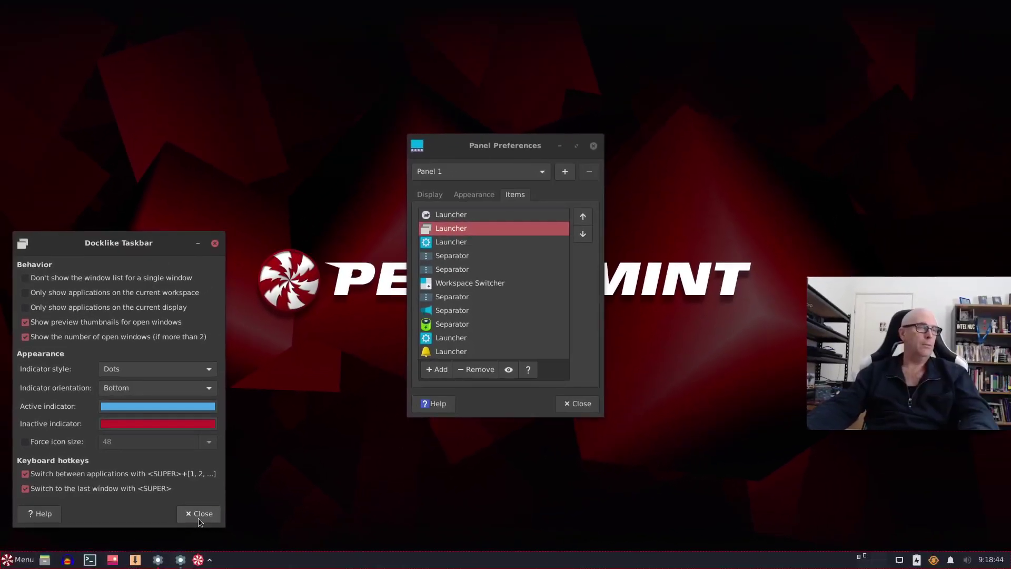
pyautogui.click(198, 517)
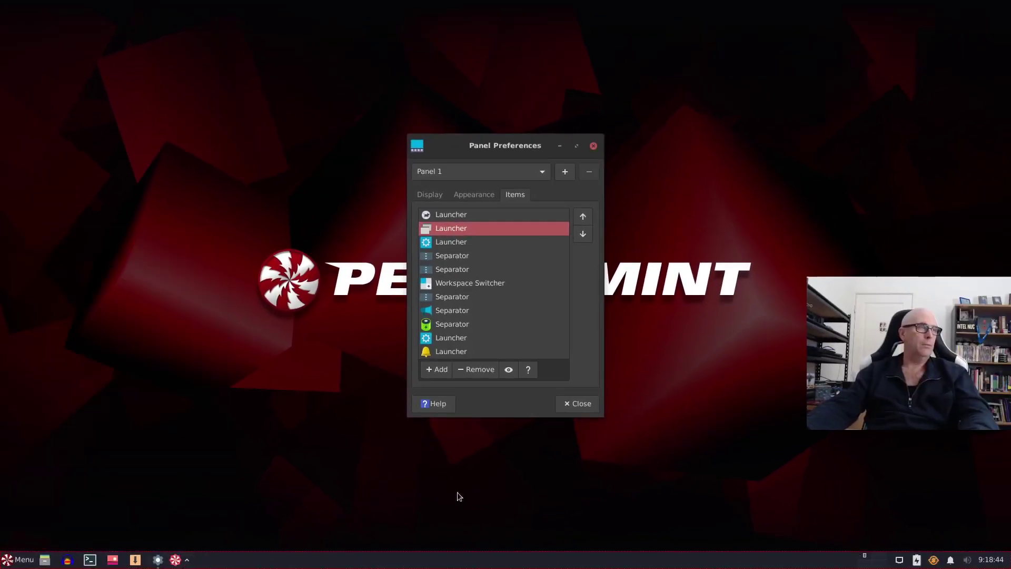
pyautogui.click(567, 408)
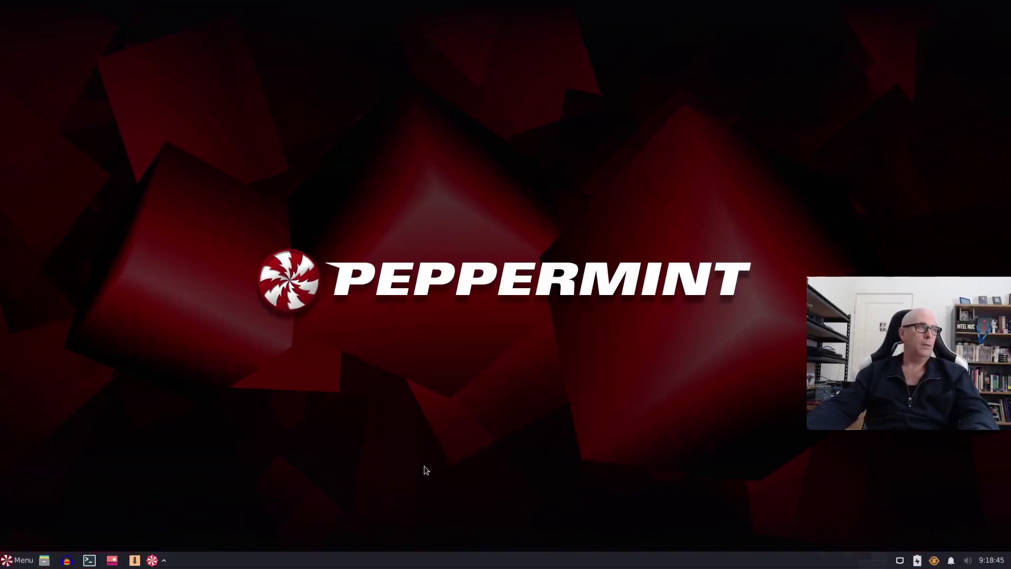
# - Launch the Home folder, Audacity and a terminal from the taskbar, dismissing Audacity's startup messages
pyautogui.click(44, 560)
pyautogui.click(67, 561)
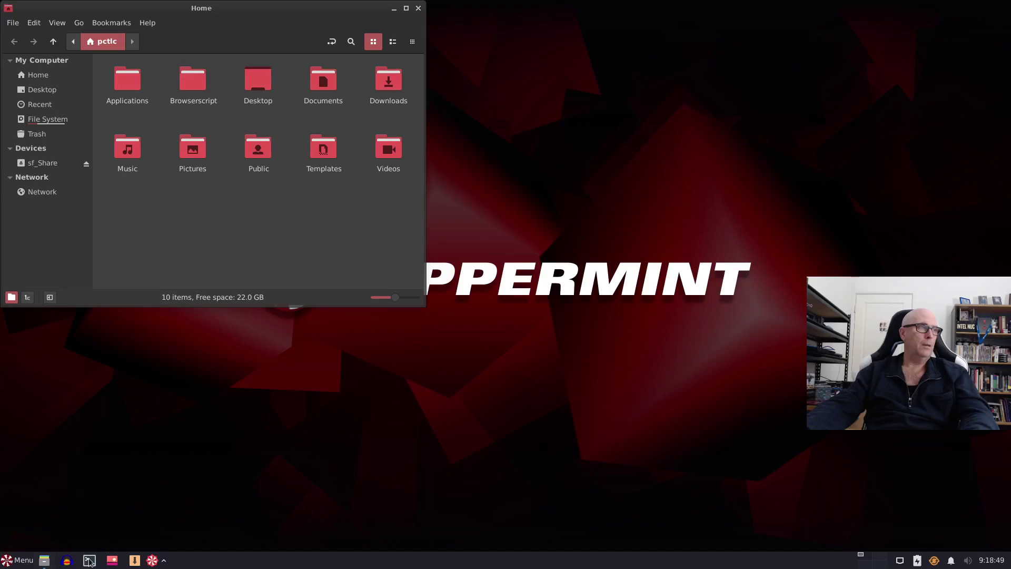
pyautogui.click(90, 561)
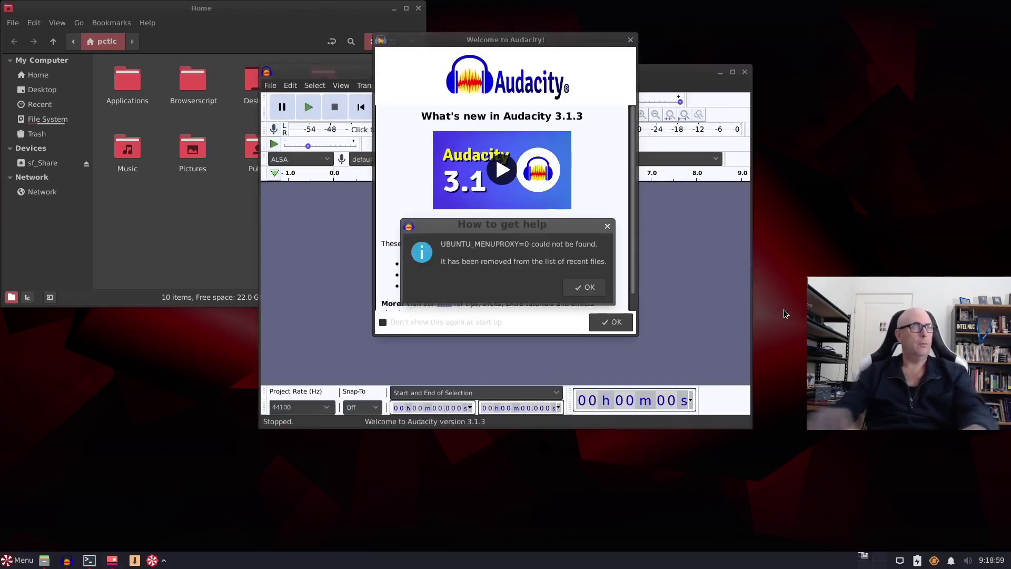
pyautogui.click(577, 287)
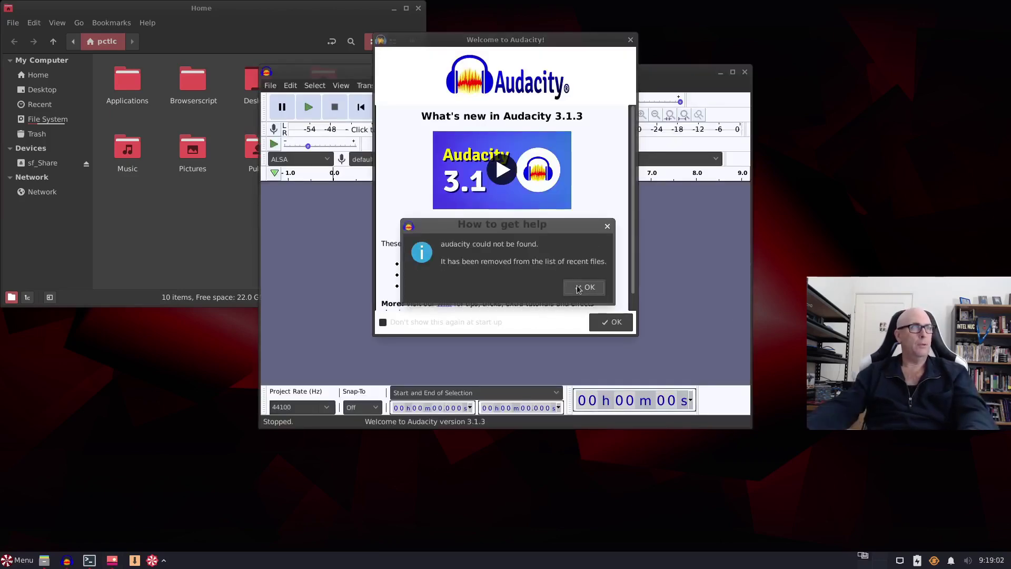
pyautogui.click(578, 288)
pyautogui.press('Return')
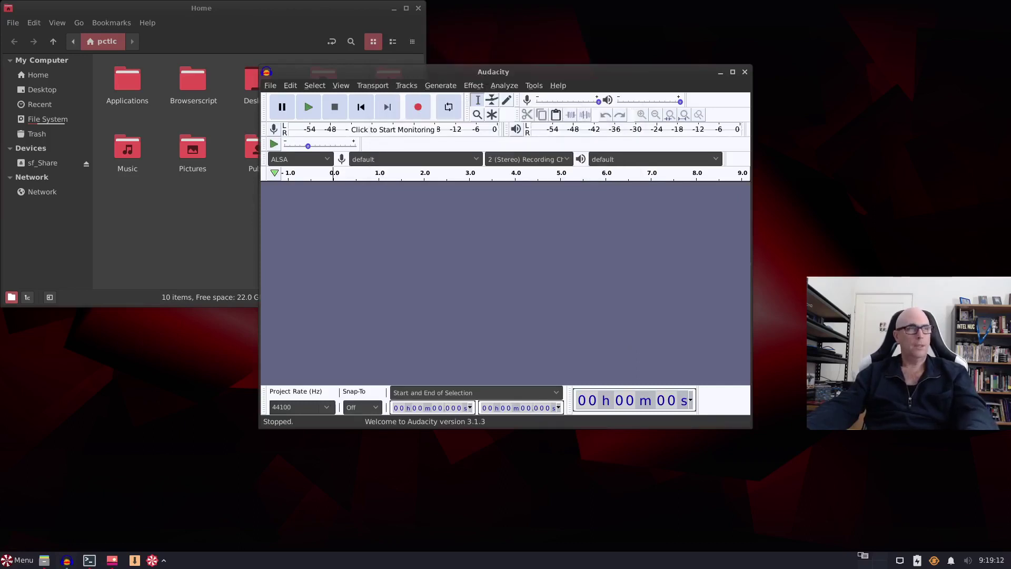
# - Cycle through the open windows with Alt+Tab, ending on Audacity
pyautogui.hotkey('alt', 'Tab')
pyautogui.hotkey('alt', 'Tab')
pyautogui.hotkey('alt', 'Tab')
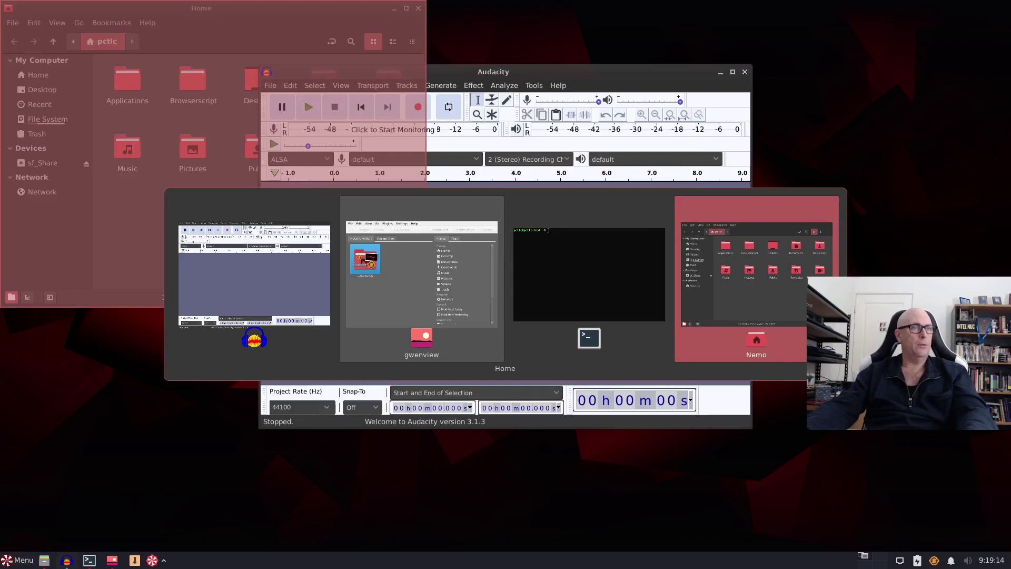
pyautogui.hotkey('alt', 'Tab')
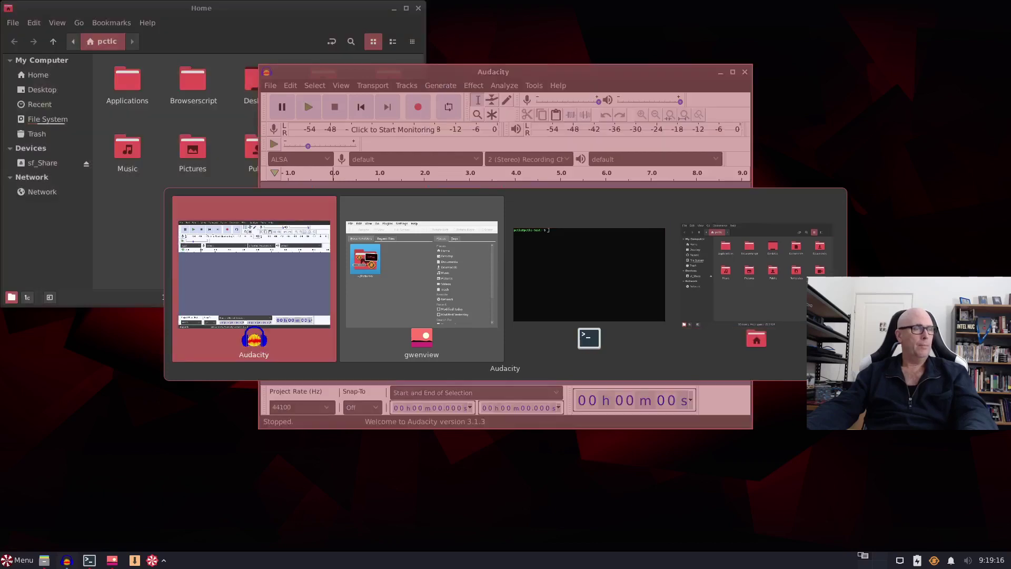
pyautogui.hotkey('alt', 'Tab')
pyautogui.hotkey('alt', 'Tab')
pyautogui.hotkey('alt', 'Tab')
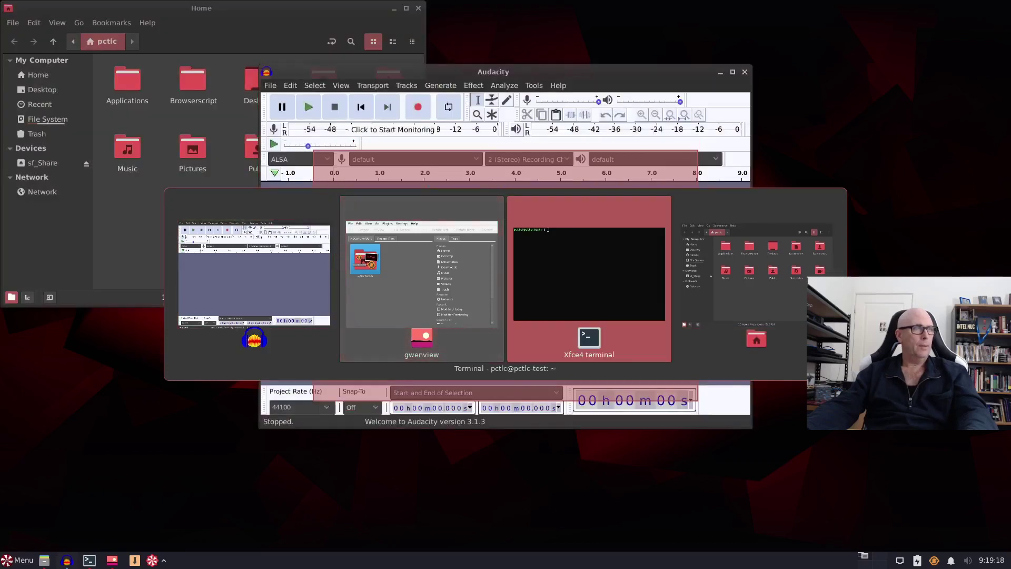
pyautogui.hotkey('alt', 'Tab')
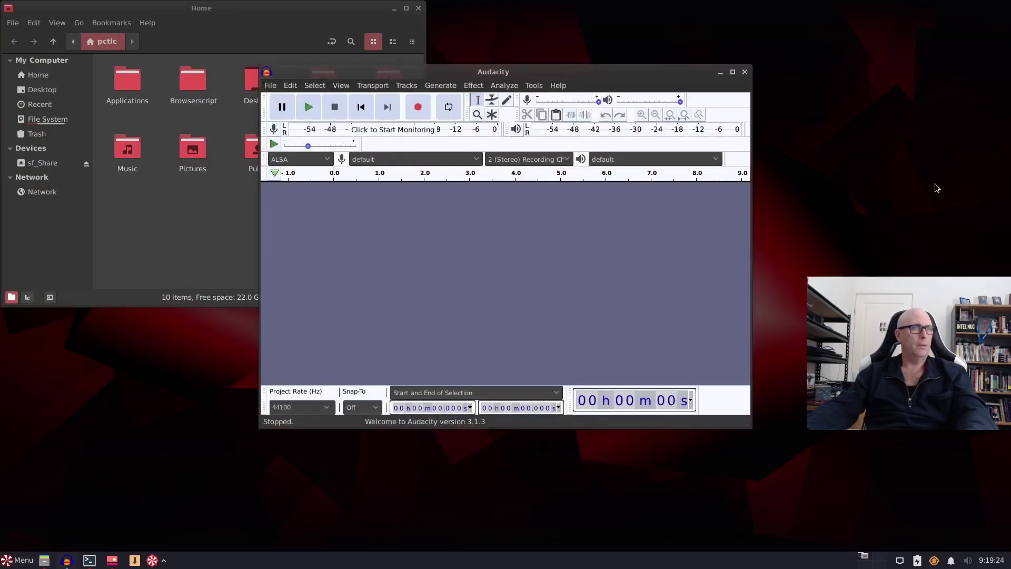
# - Reopen Panel Preferences and the Docklike Taskbar settings, then test the Super key window shortcut
pyautogui.rightClick(411, 559)
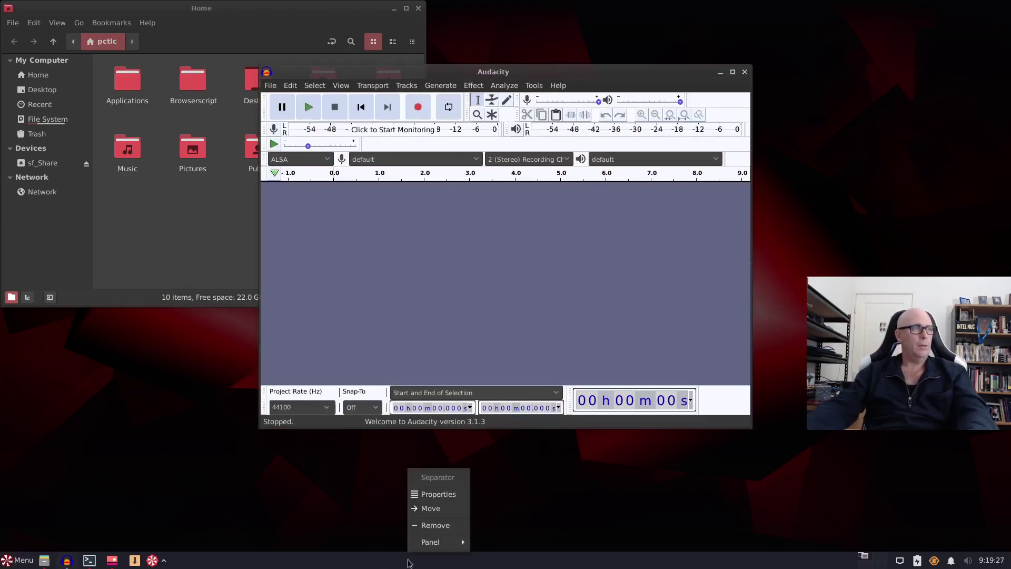
pyautogui.moveTo(442, 543)
pyautogui.click(513, 494)
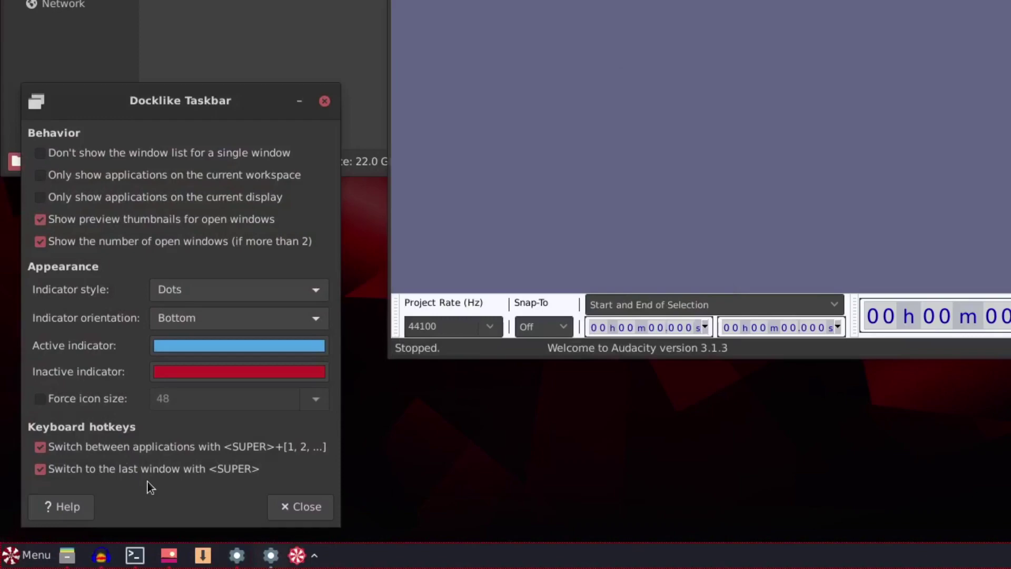
pyautogui.press('super')
pyautogui.press('super')
pyautogui.press('super')
pyautogui.press('super')
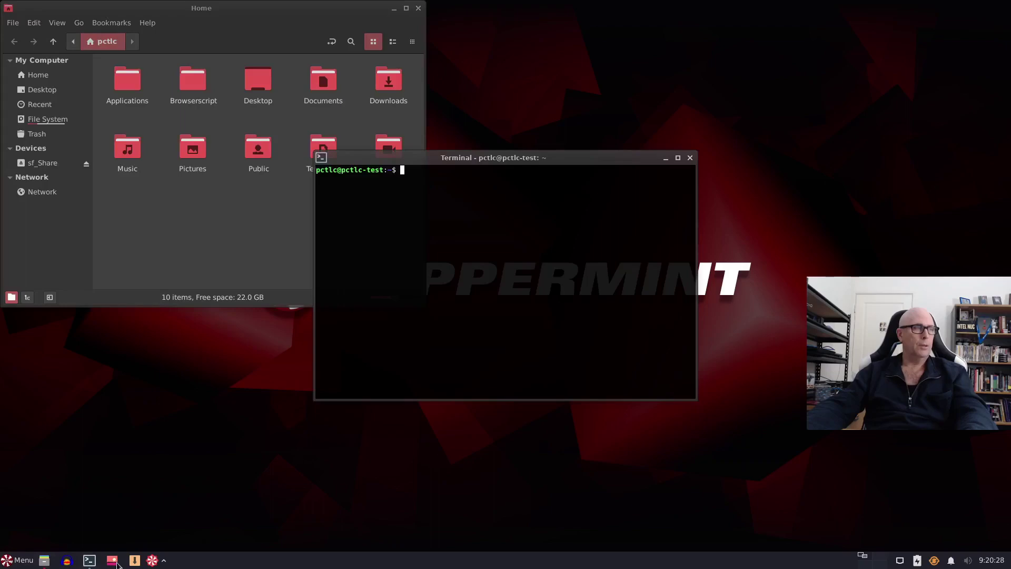
# - Open Gwenview, then the Computer and Trash windows from the Files icon's quick locations
pyautogui.click(112, 560)
pyautogui.rightClick(44, 560)
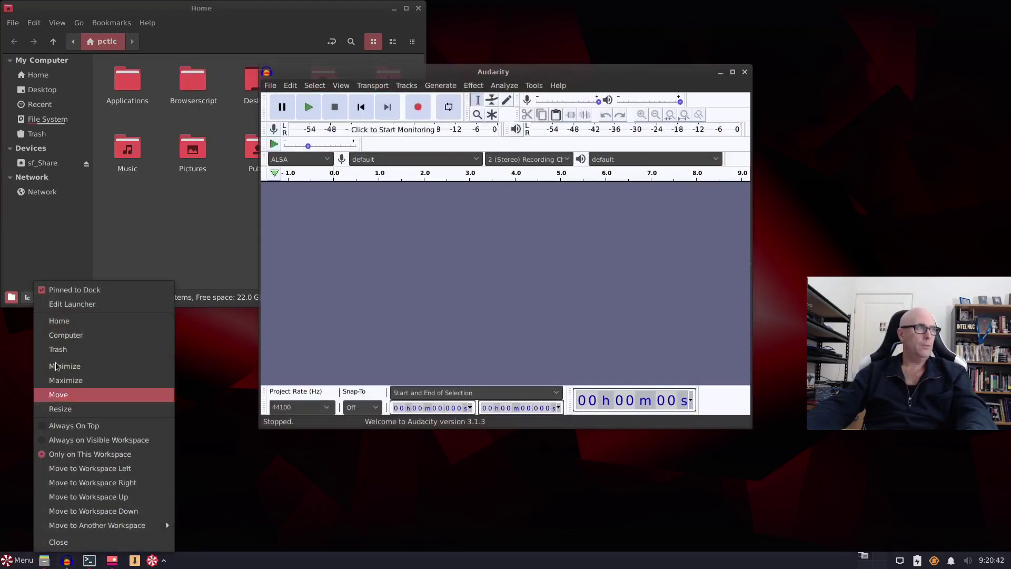
pyautogui.click(65, 336)
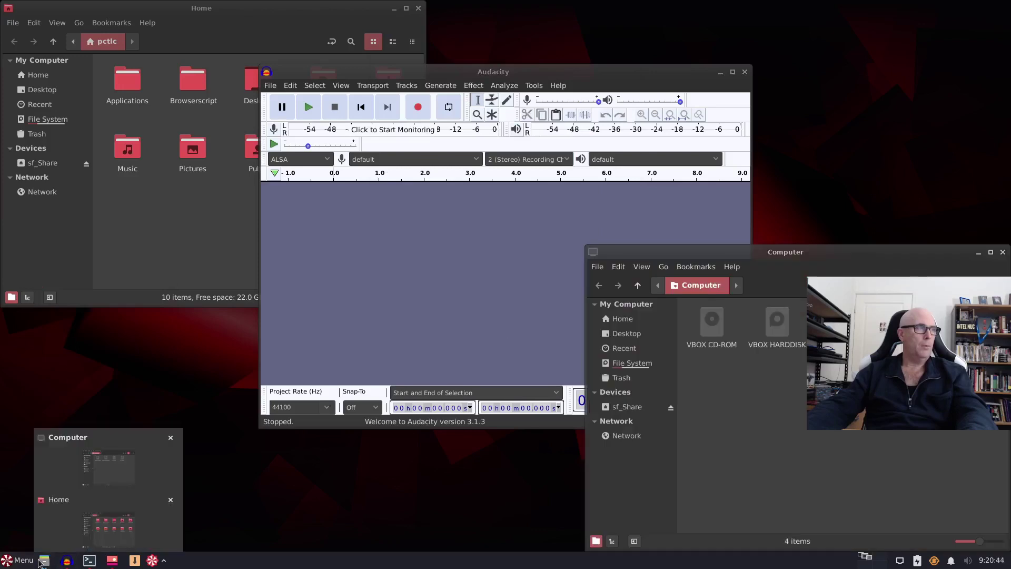
pyautogui.rightClick(44, 561)
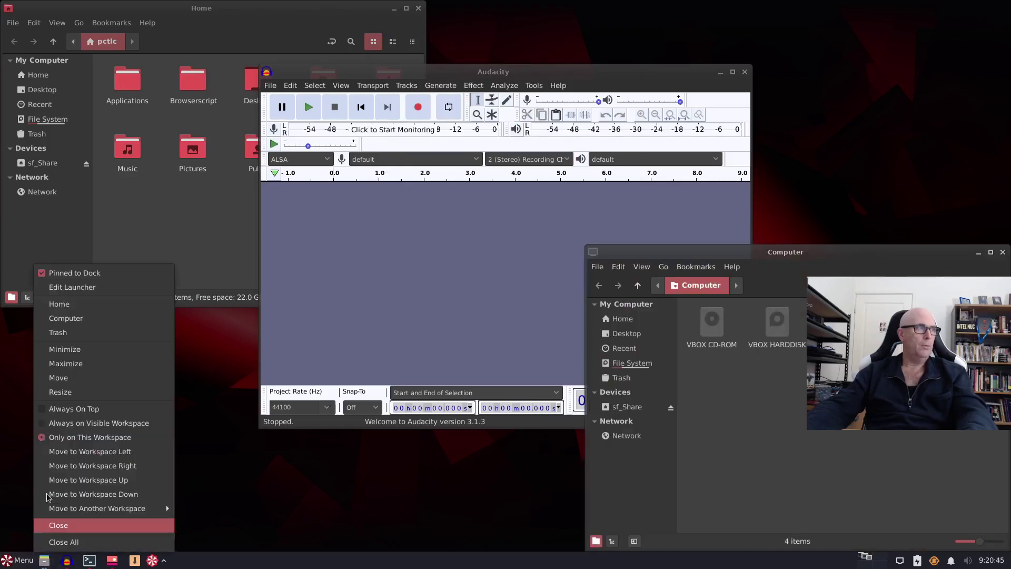
pyautogui.click(58, 333)
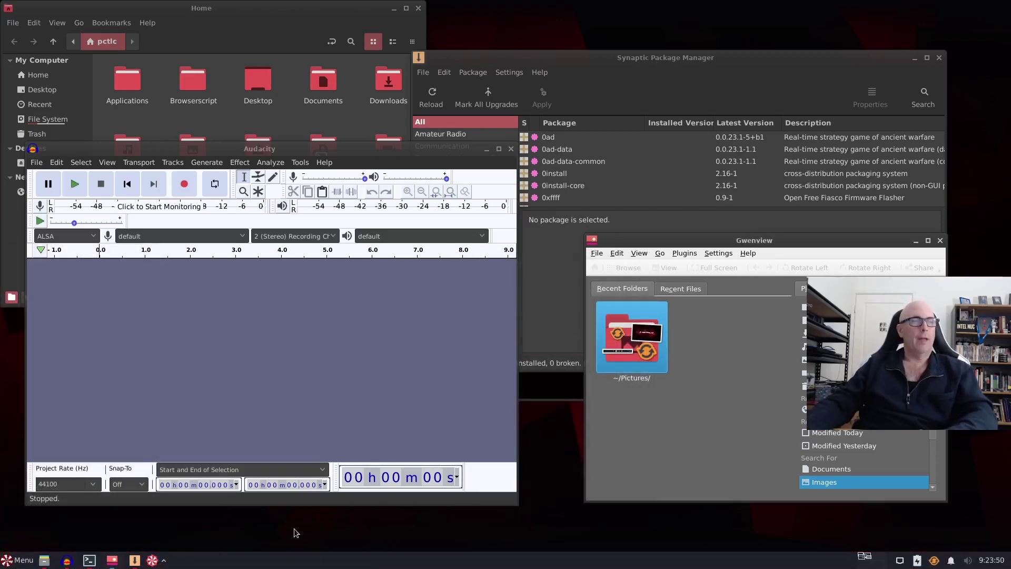
# - Copy the 'flatpak install flathub org.gimp.GIMP' command from Flathub's GIMP page
pyautogui.click(18, 561)
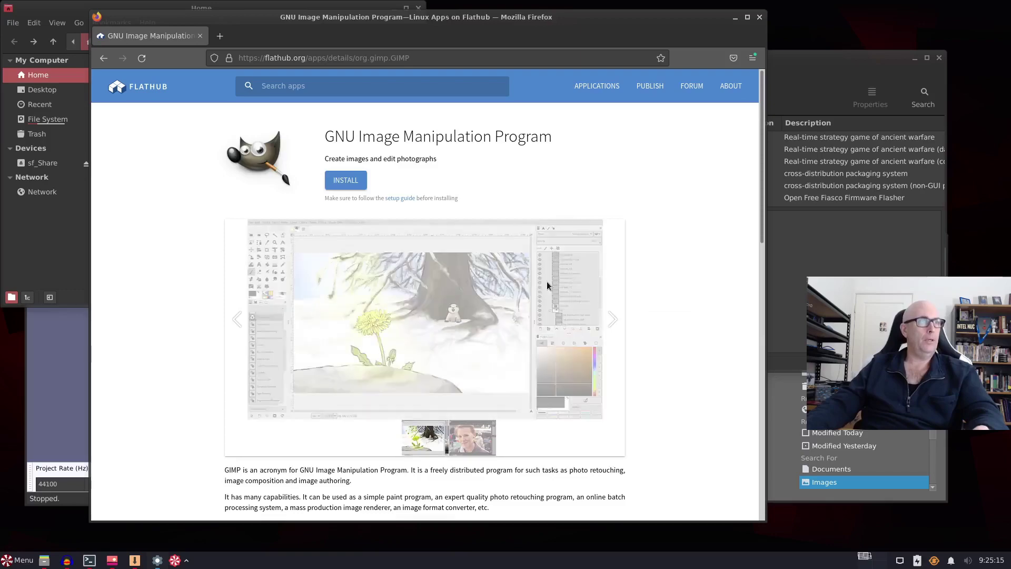
pyautogui.scroll(-15, 456, 256)
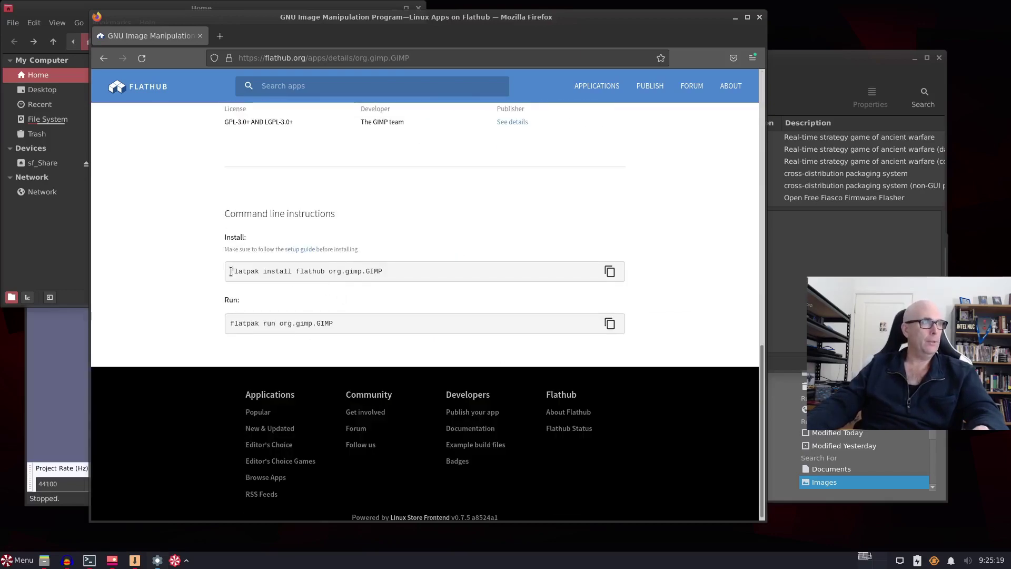
pyautogui.moveTo(232, 271); pyautogui.dragTo(400, 272)
pyautogui.rightClick(345, 272)
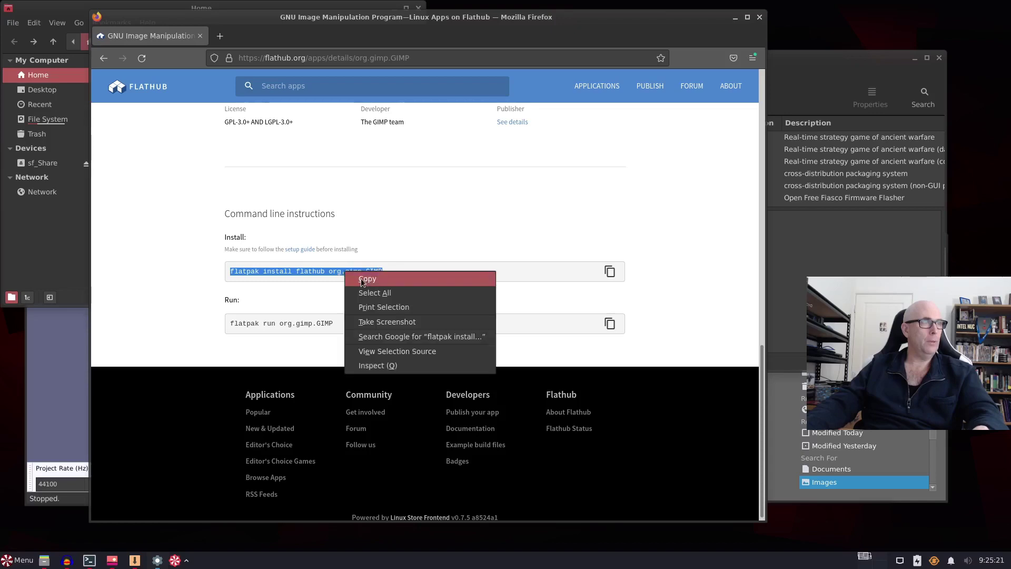
pyautogui.click(363, 279)
# - In a new terminal, paste and run 'flatpak install flathub org.gimp.GIMP', accepting both prompts
pyautogui.hotkey('ctrl', 'alt', 't')
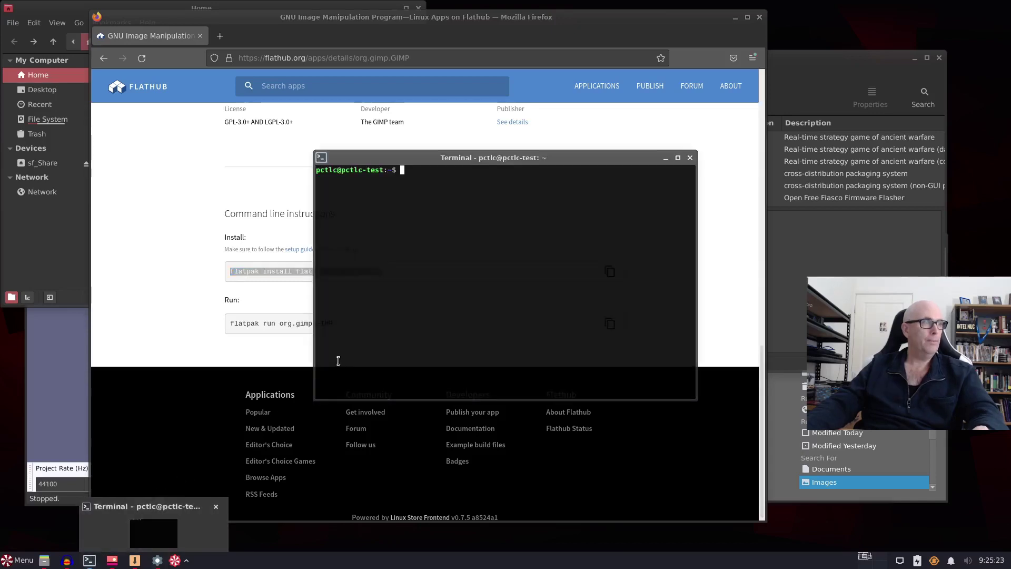
pyautogui.rightClick(436, 179)
pyautogui.click(466, 251)
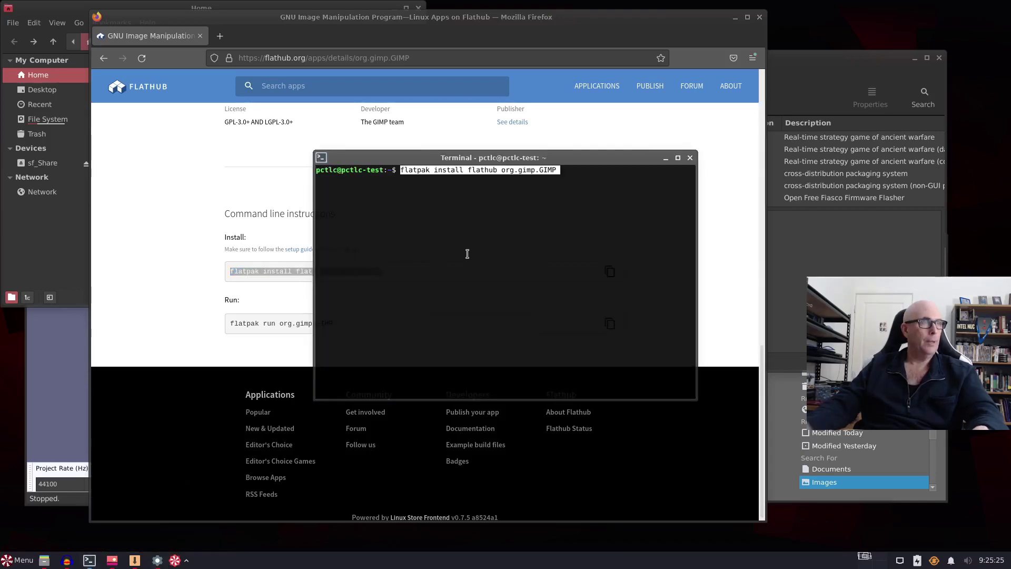
pyautogui.press('Return')
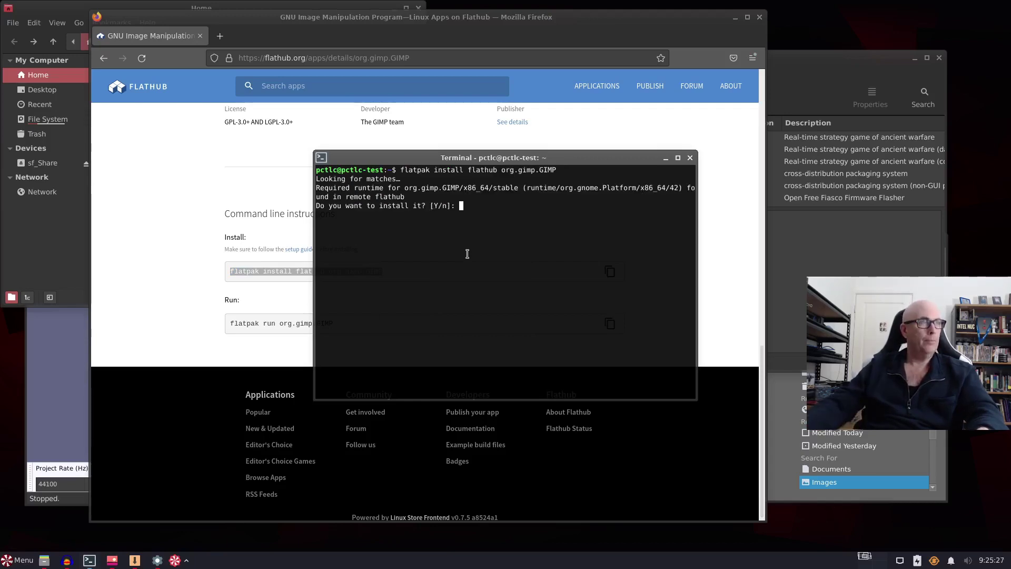
pyautogui.press('Return')
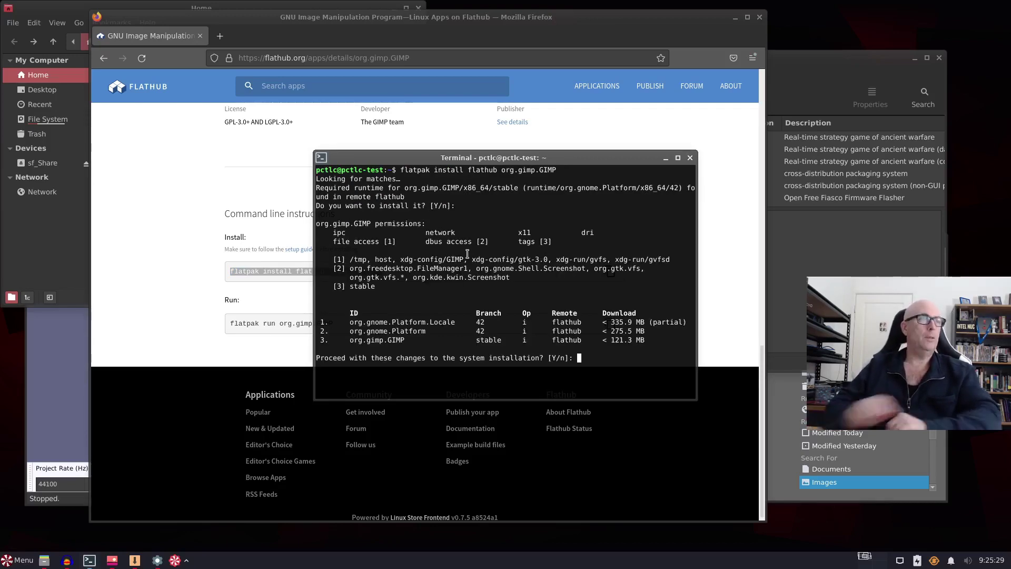
pyautogui.press('Return')
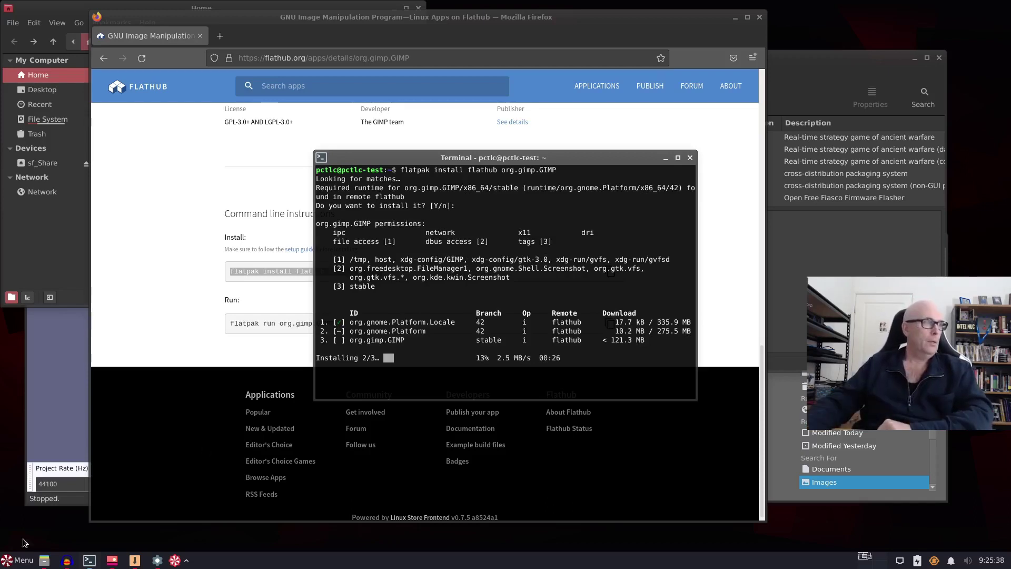
# - Remove the GIMP AppImage from the system via its Whisker Menu Graphics entry and confirm
pyautogui.click(18, 560)
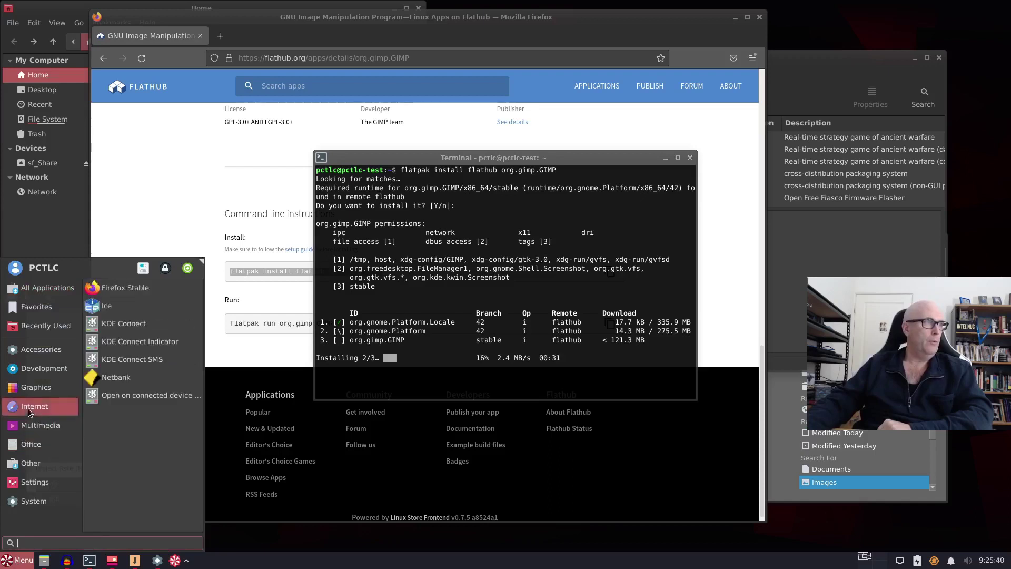
pyautogui.moveTo(53, 387)
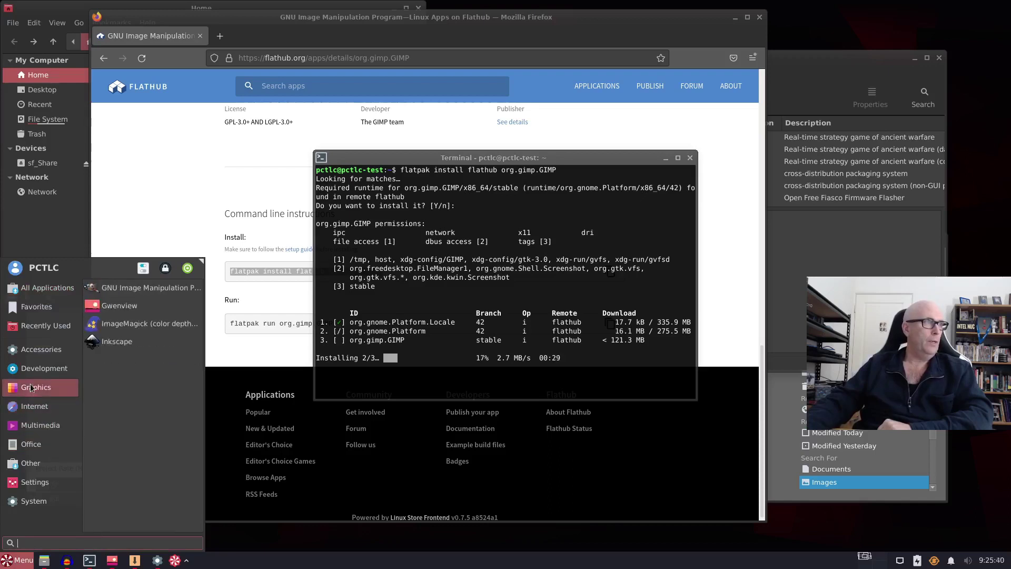
pyautogui.rightClick(131, 289)
pyautogui.rightClick(148, 289)
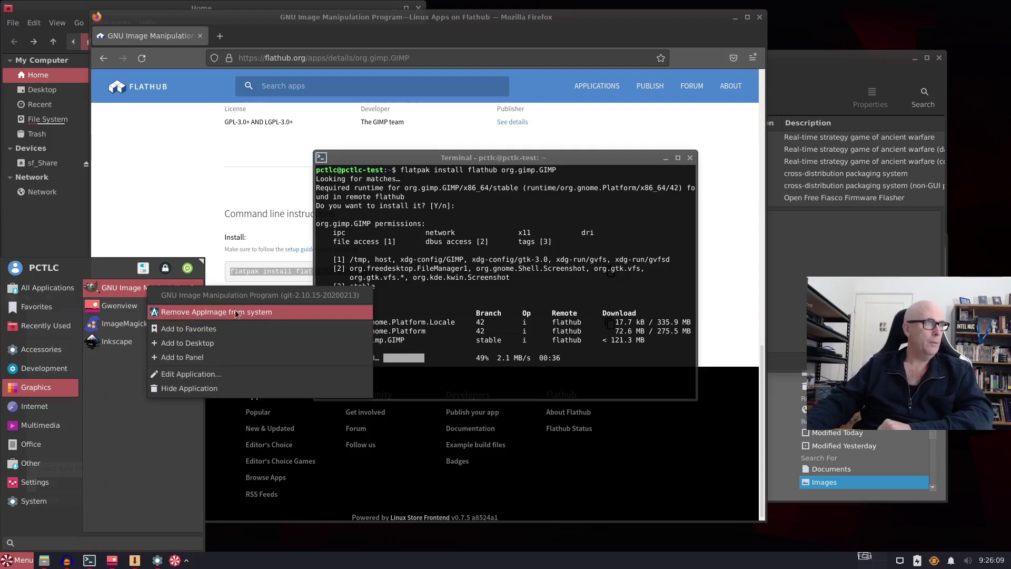
pyautogui.click(199, 312)
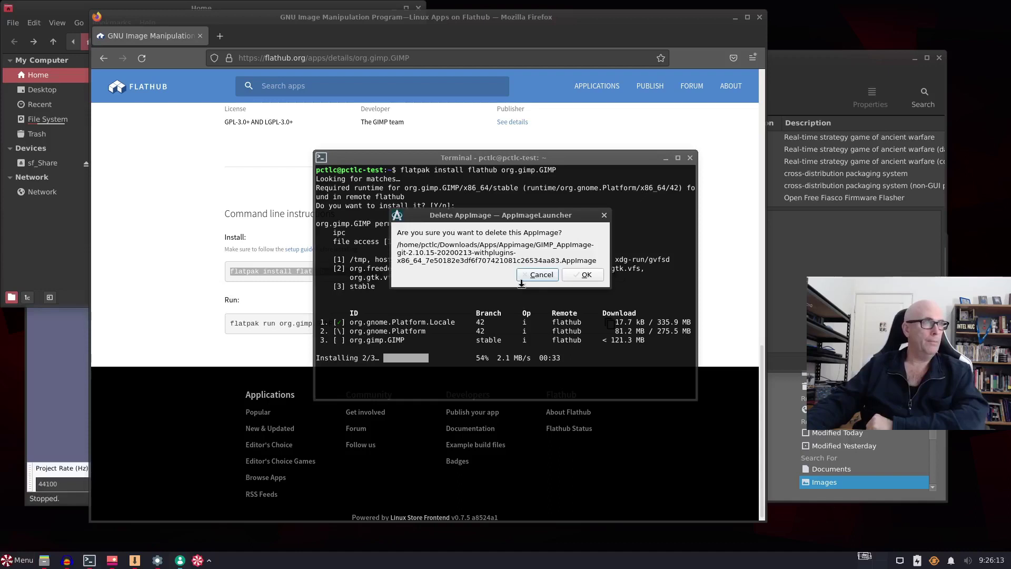
pyautogui.click(582, 278)
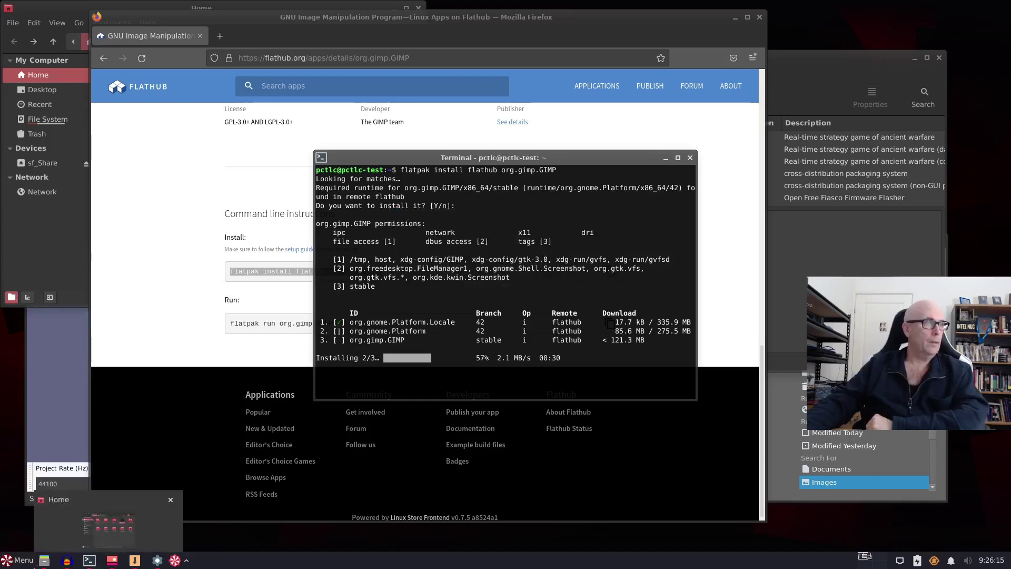
# - Browse the Accessories category in the Whisker Menu, then close the menu
pyautogui.click(8, 558)
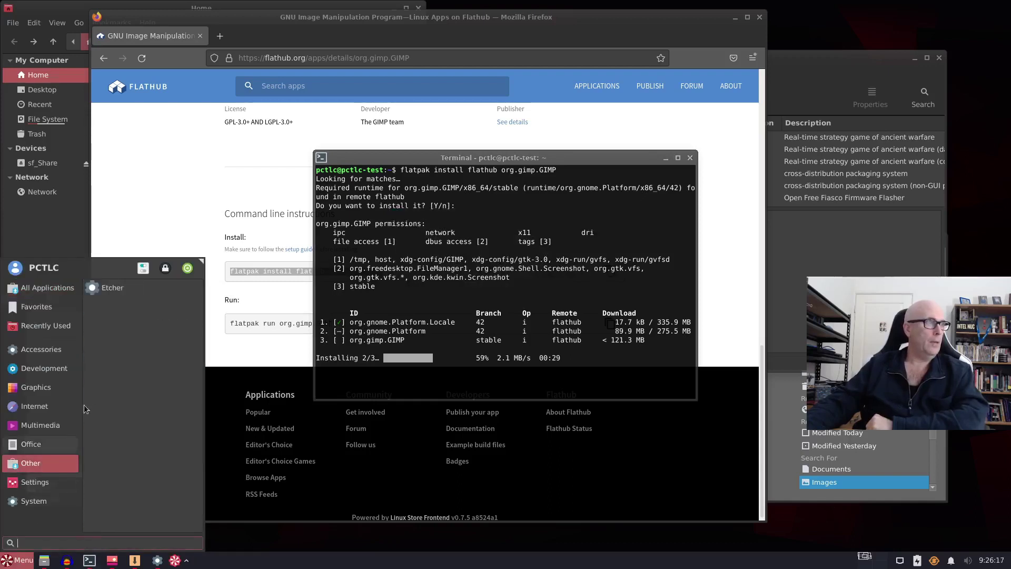
pyautogui.click(37, 350)
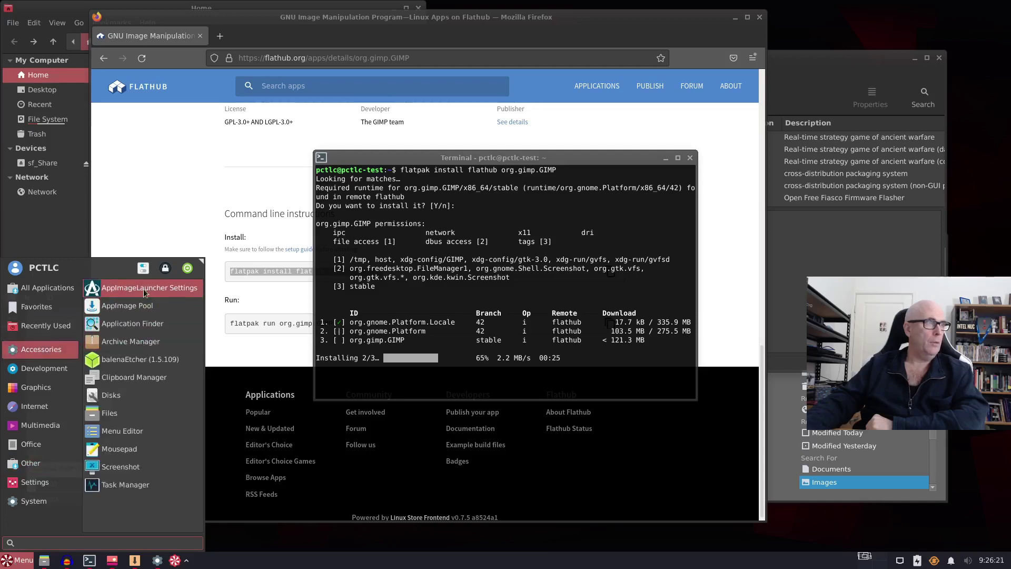
pyautogui.click(19, 565)
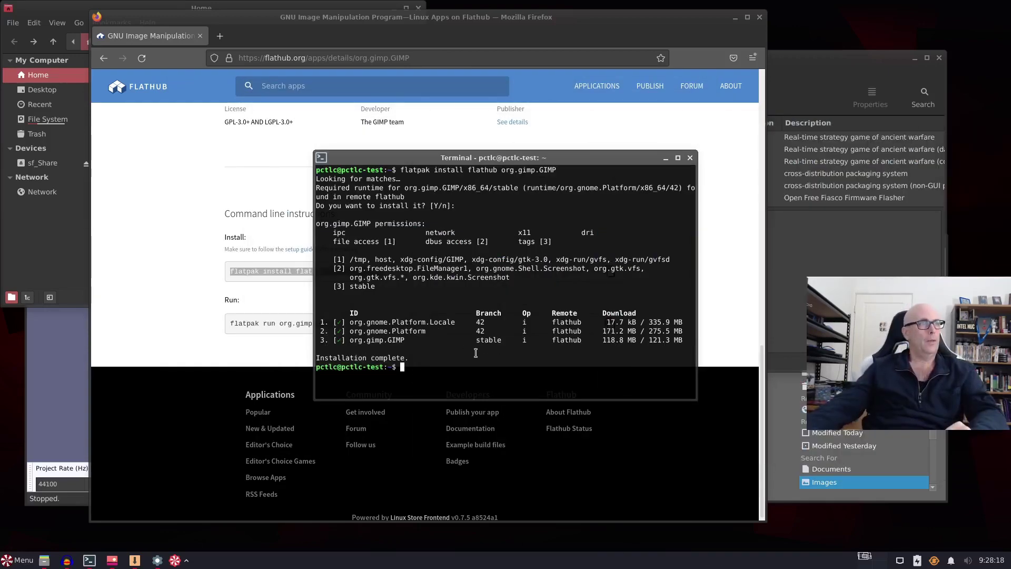
# - Close the terminal and Flathub browser, then launch GIMP by searching 'gim' in the menu
pyautogui.click(690, 158)
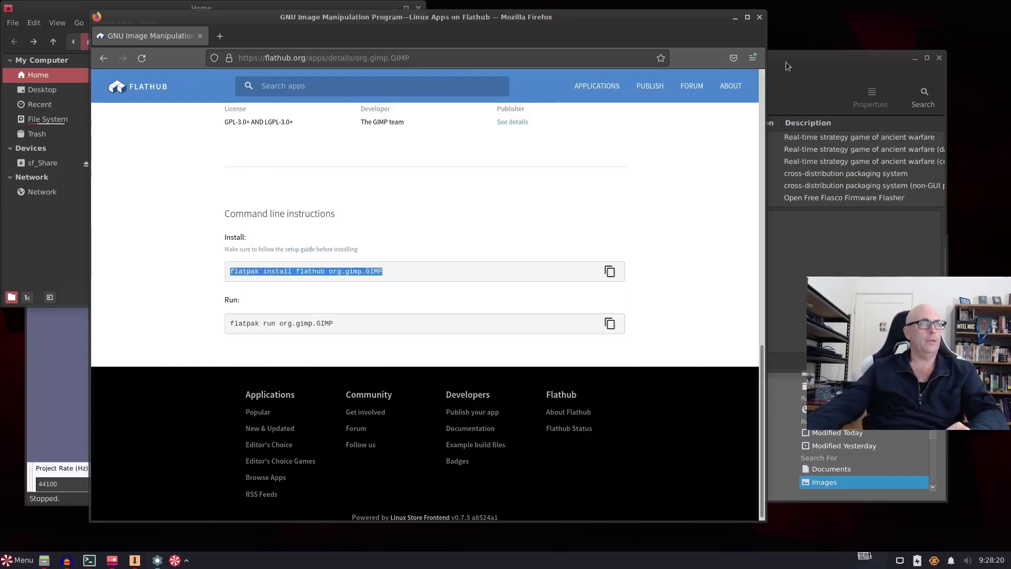
pyautogui.click(760, 17)
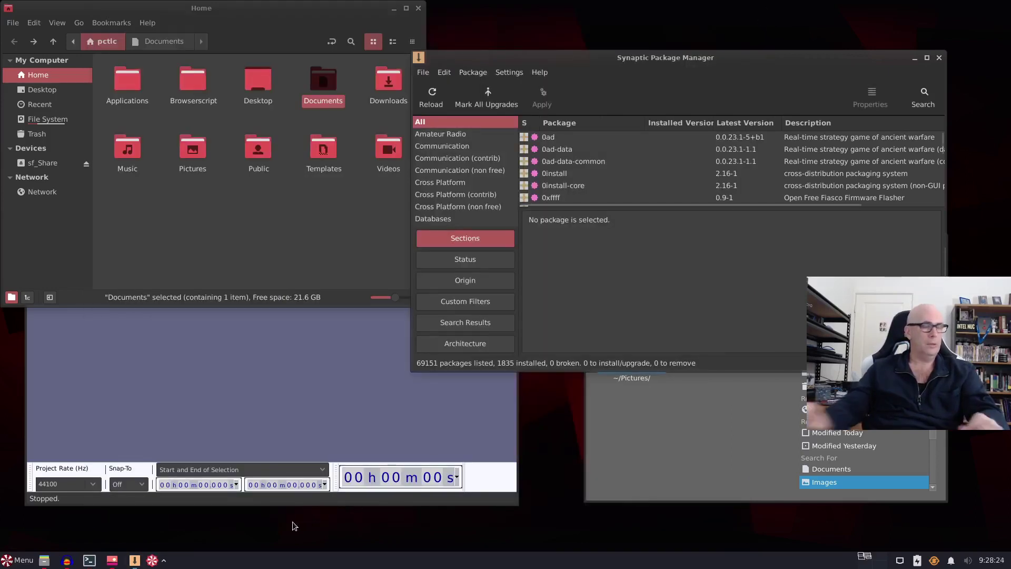
pyautogui.press('super')
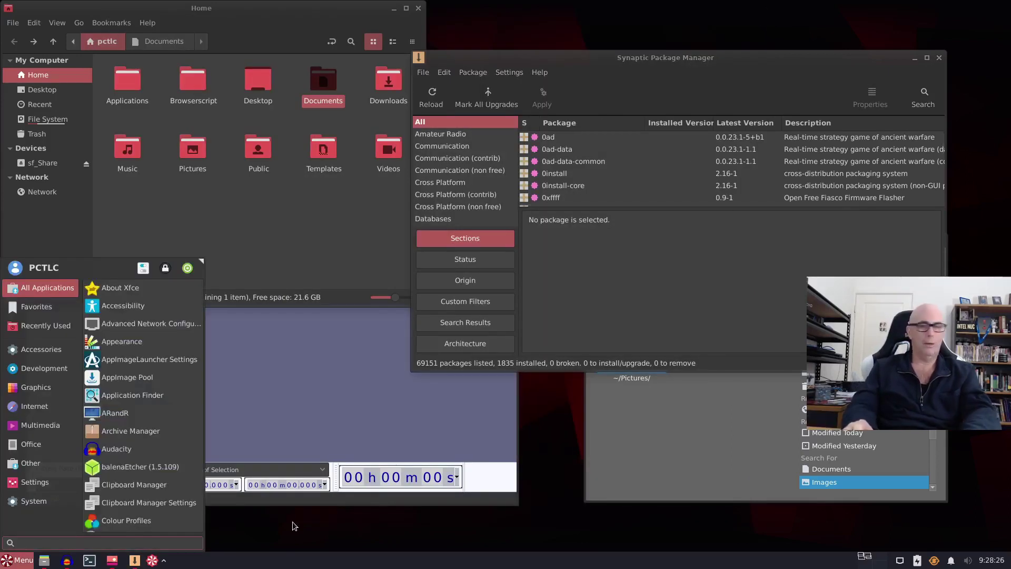
pyautogui.write('gim')
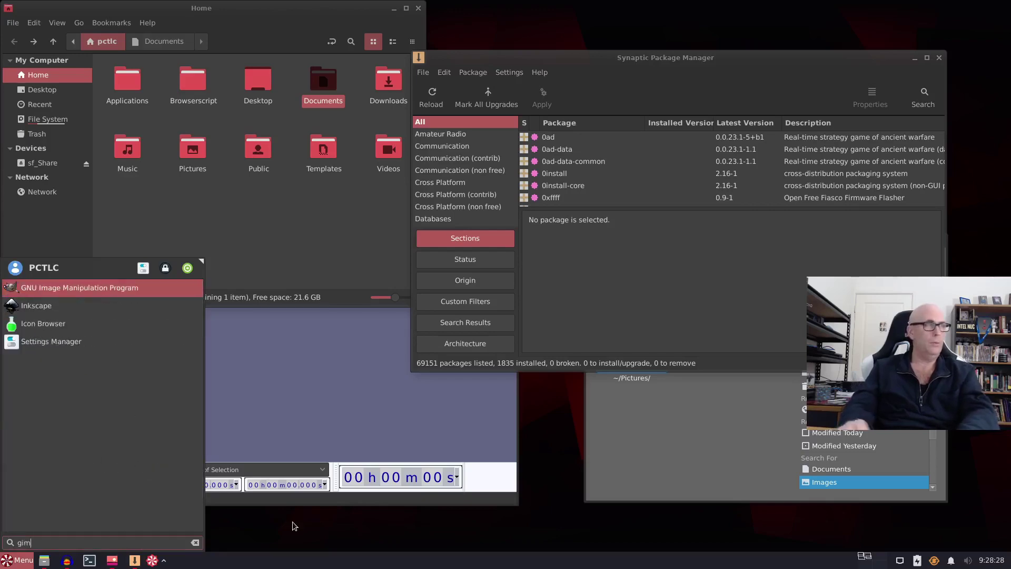
pyautogui.press('Return')
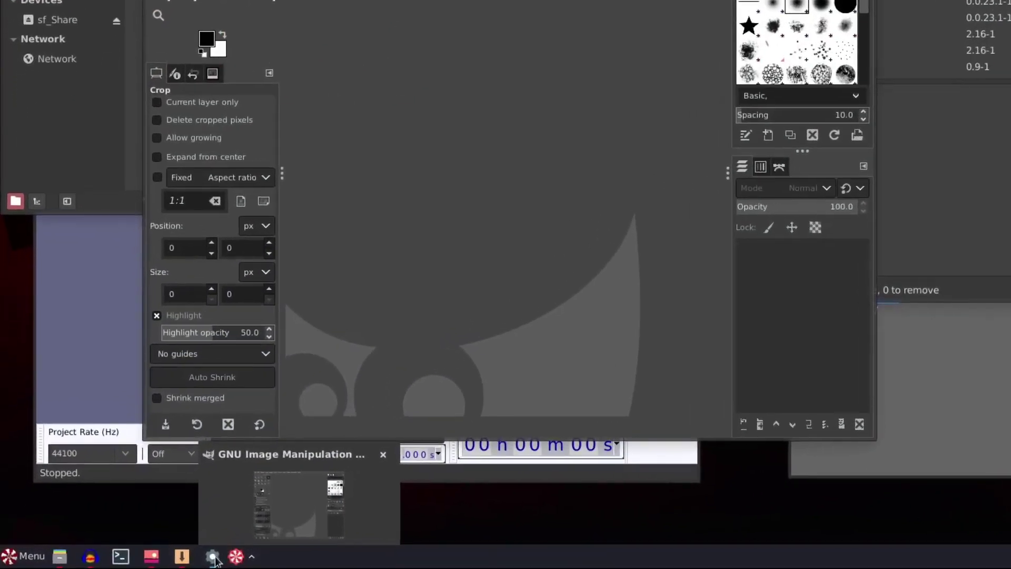
pyautogui.moveTo(160, 560)
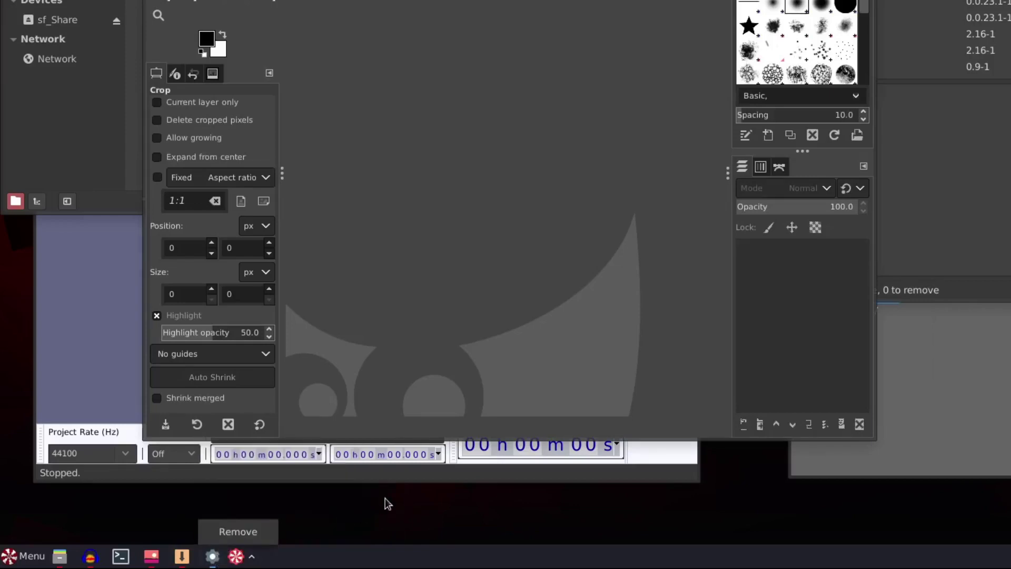
pyautogui.moveTo(213, 561)
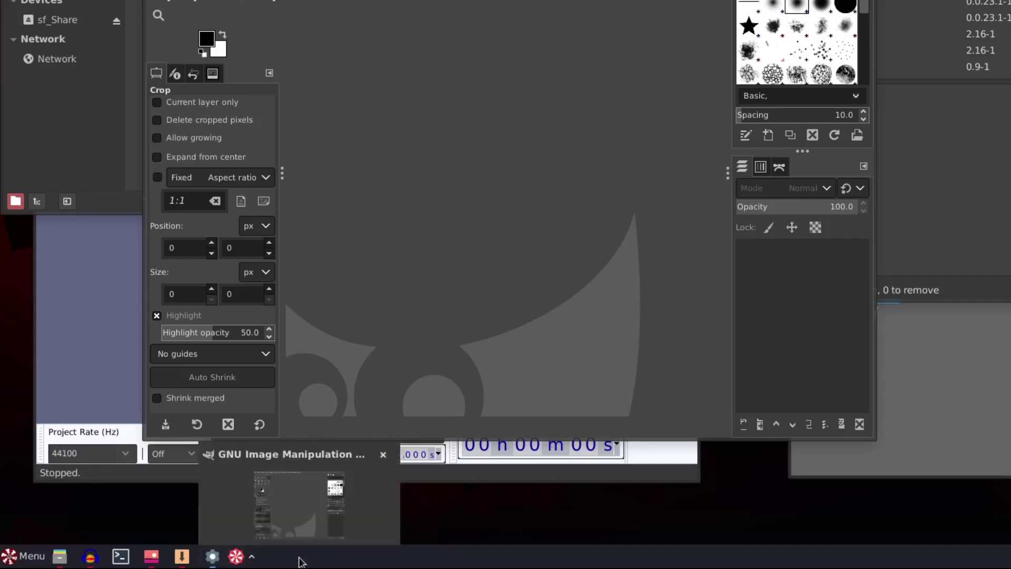
# - Open Panel Preferences, view the Items list and open a Launcher item's properties
pyautogui.rightClick(469, 561)
pyautogui.moveTo(492, 534)
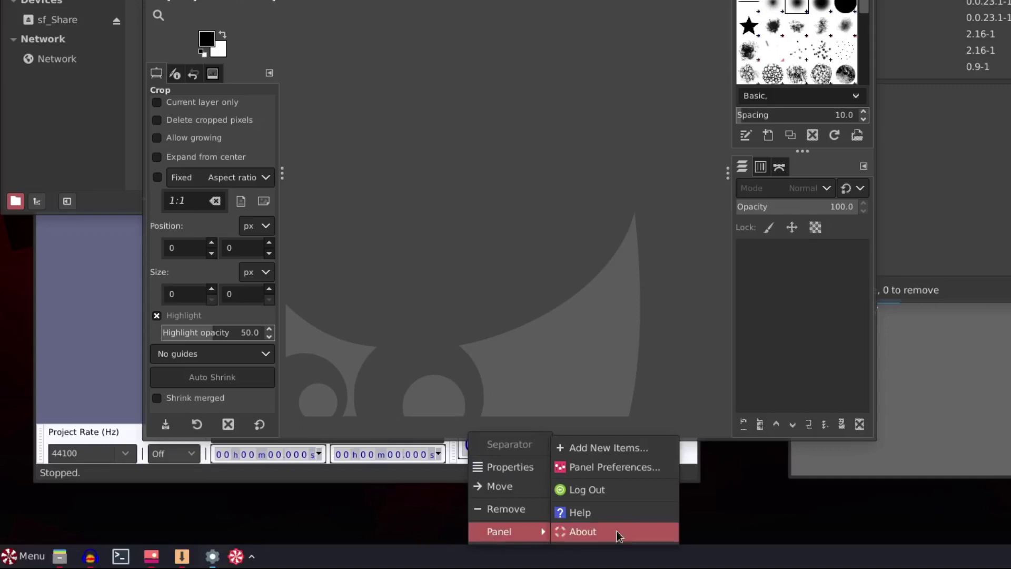
pyautogui.click(620, 468)
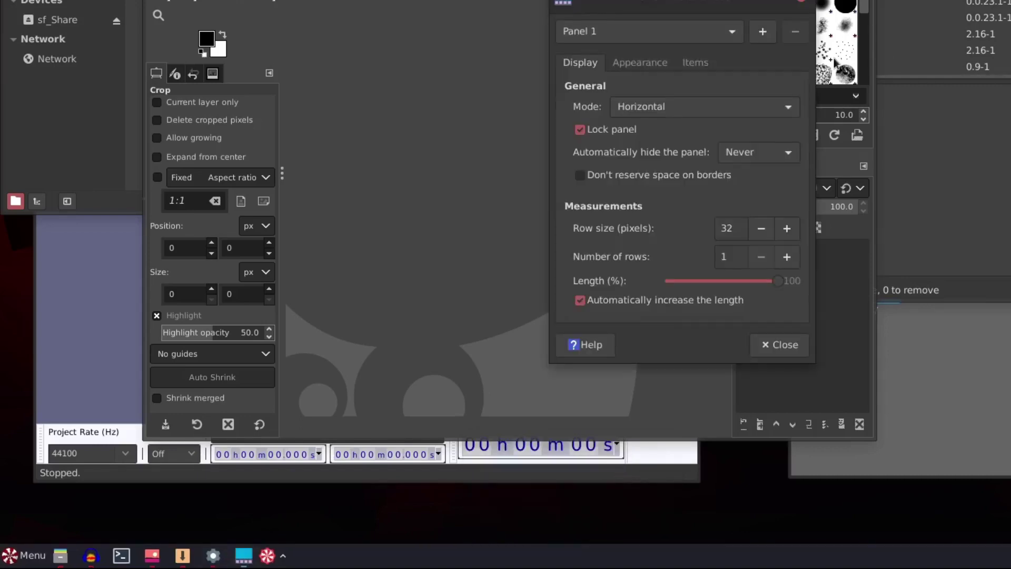
pyautogui.click(693, 63)
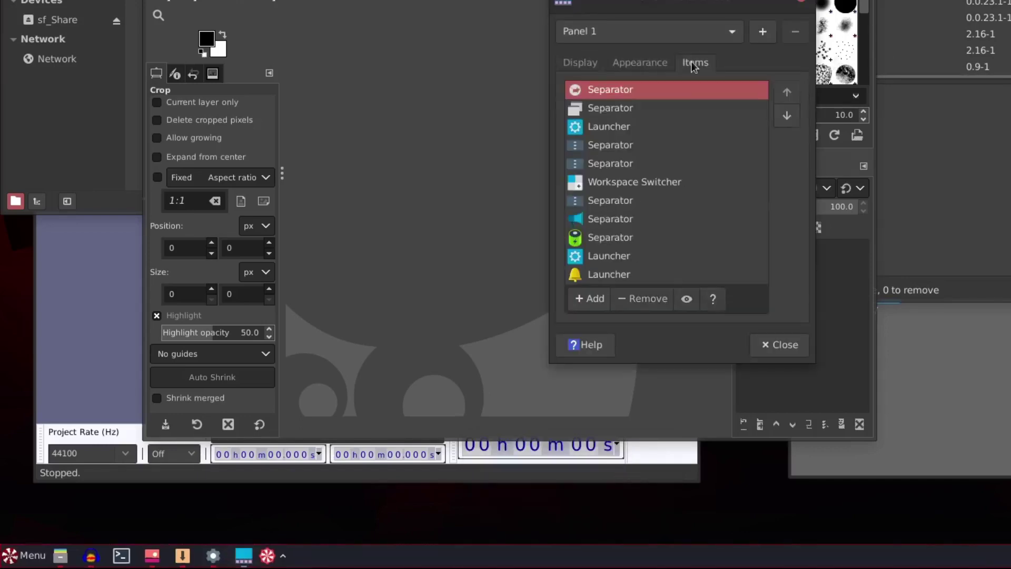
pyautogui.click(607, 107)
pyautogui.click(682, 305)
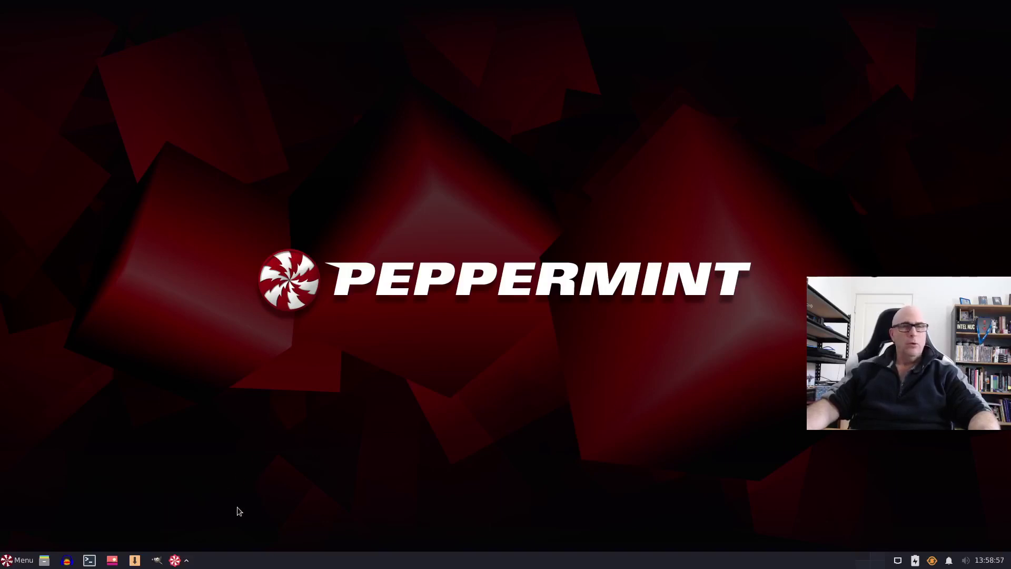
# - Open a terminal and run 'snap list' to see the installed snaps, including gimp 2.10.28
pyautogui.click(5, 561)
pyautogui.click(53, 391)
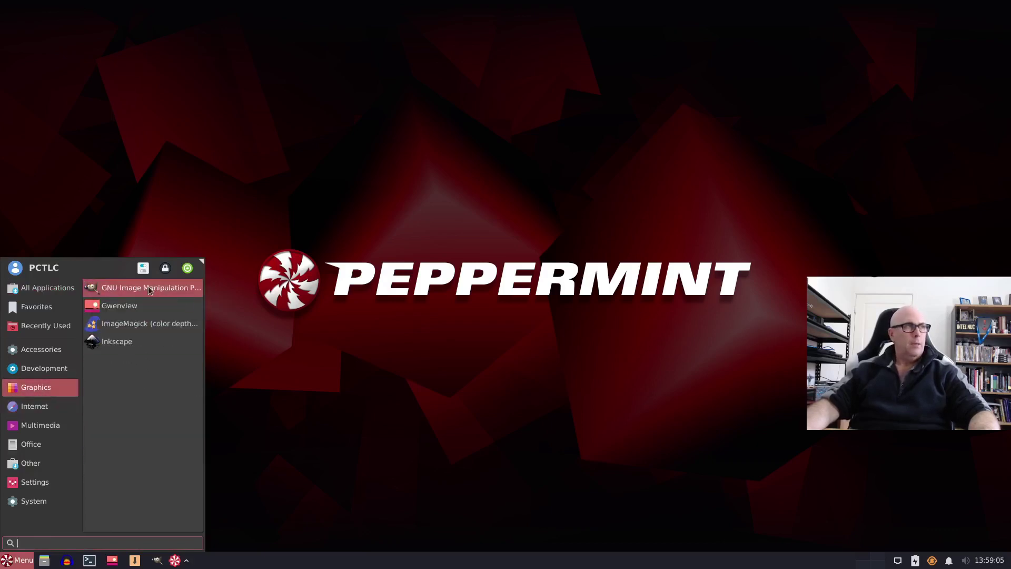
pyautogui.click(88, 562)
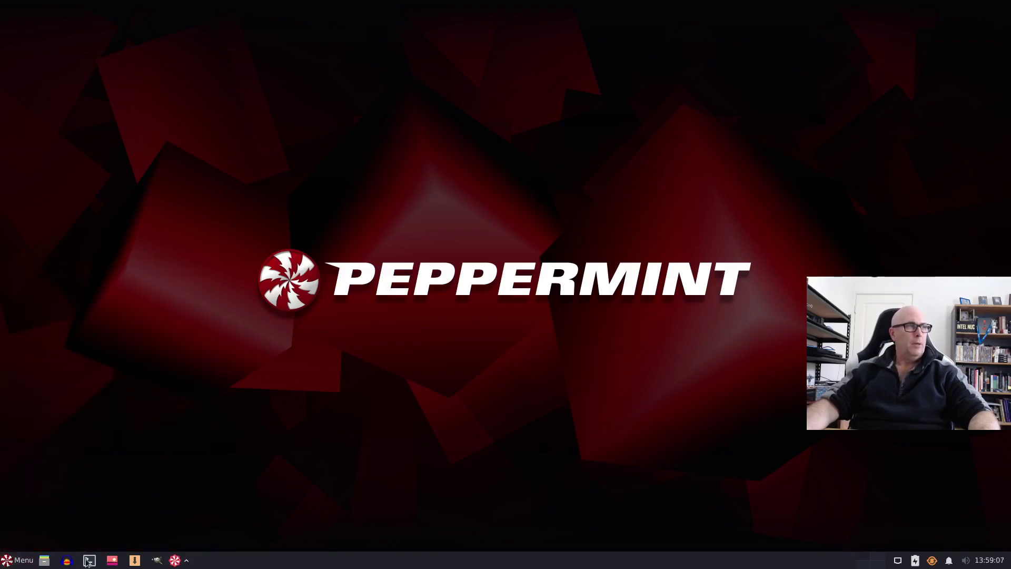
pyautogui.write('snap run gimp')
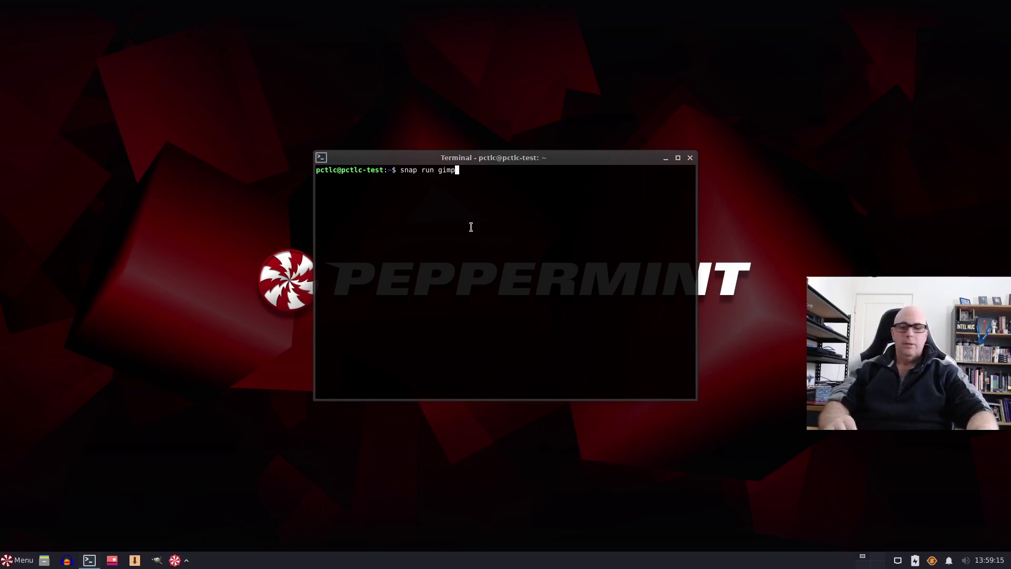
pyautogui.hotkey('ctrl', 'u')
pyautogui.write('sna')
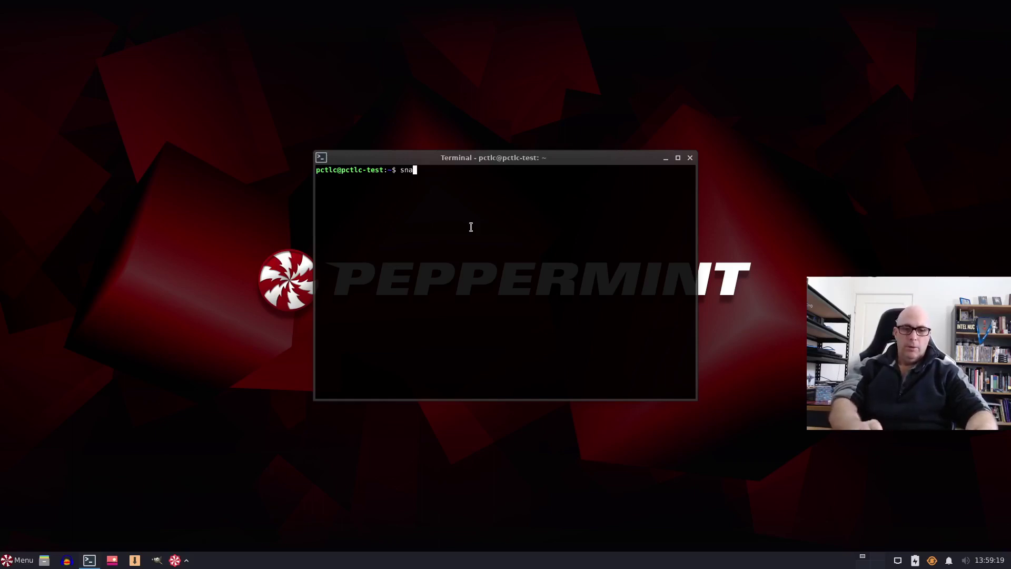
pyautogui.write('p list')
pyautogui.press('Return')
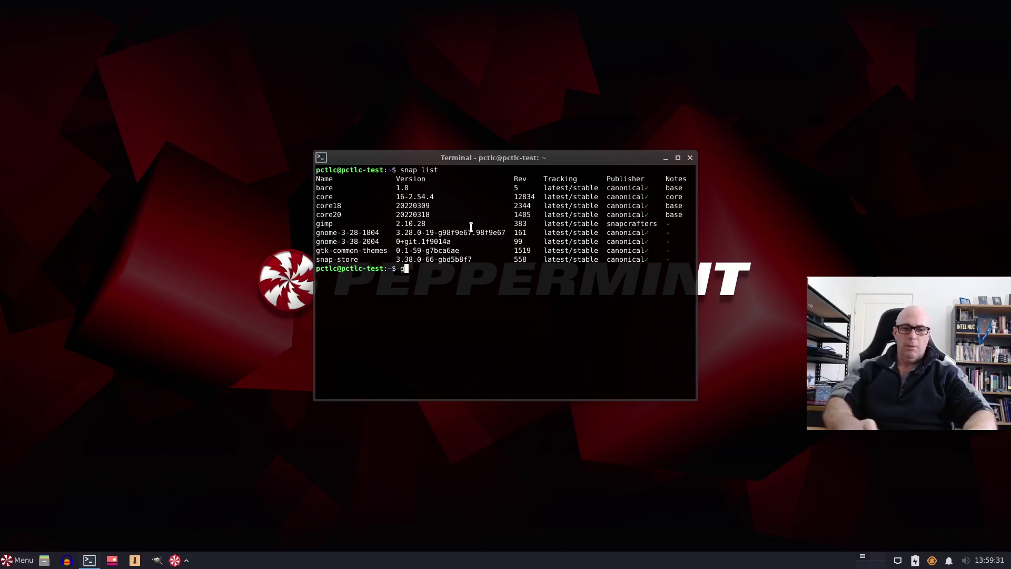
# - Try running 'gimp' directly, which is not found, then type 'snap run gimp'
pyautogui.write('imp')
pyautogui.press('Return')
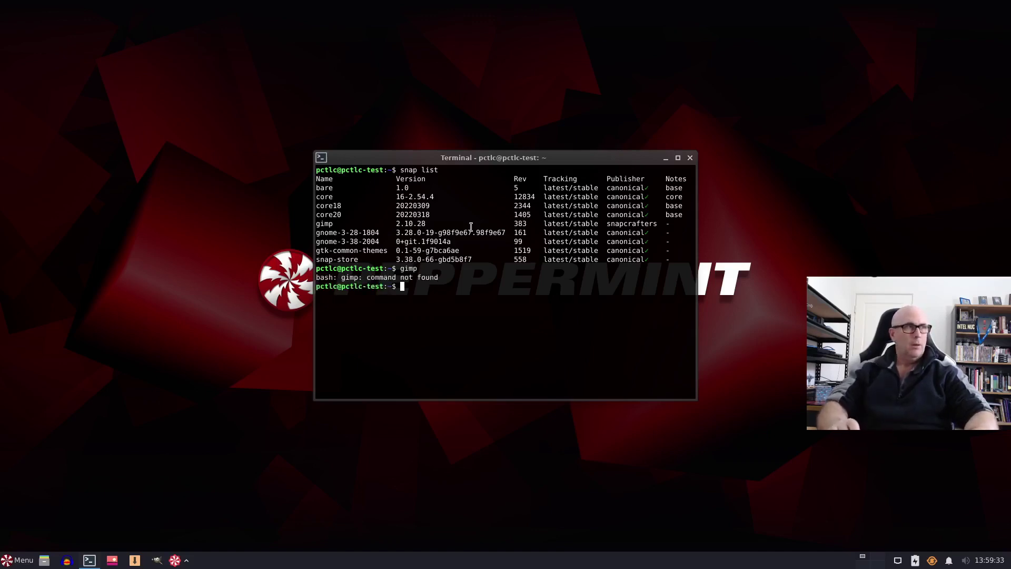
pyautogui.write('snap')
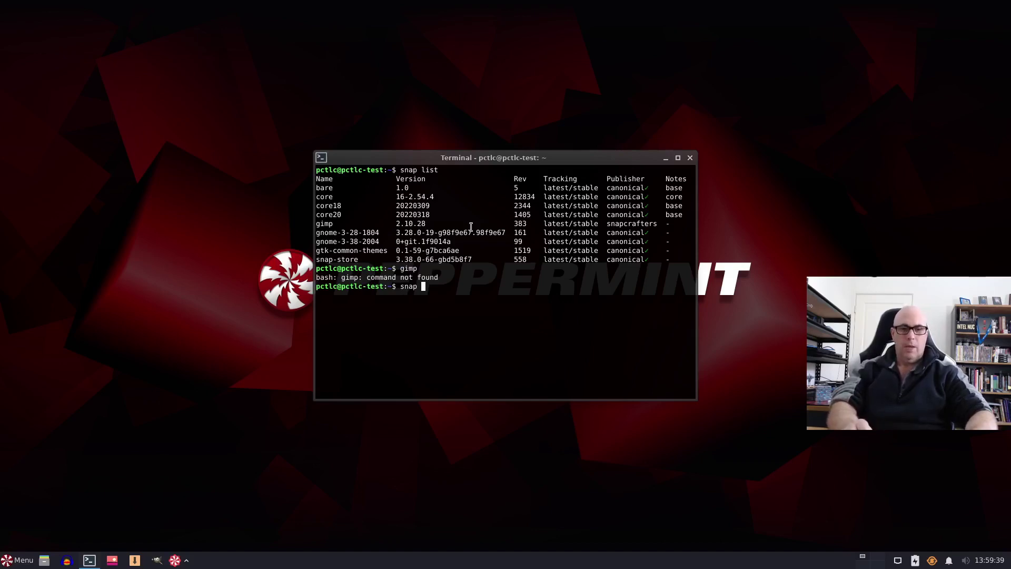
pyautogui.write(' run gimp')
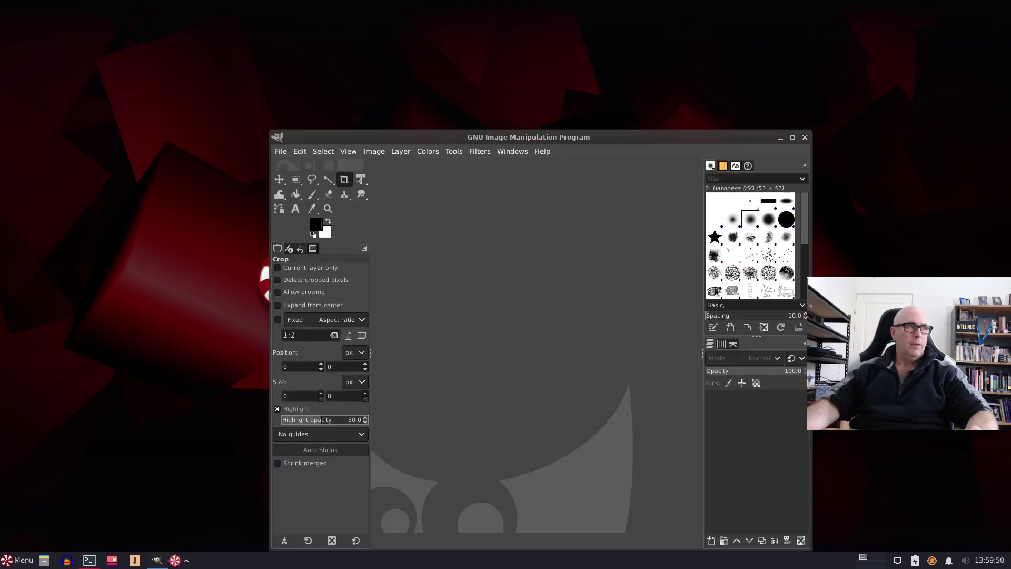
# - Untick Pinned to Dock for GIMP's taskbar icon
pyautogui.moveTo(156, 562)
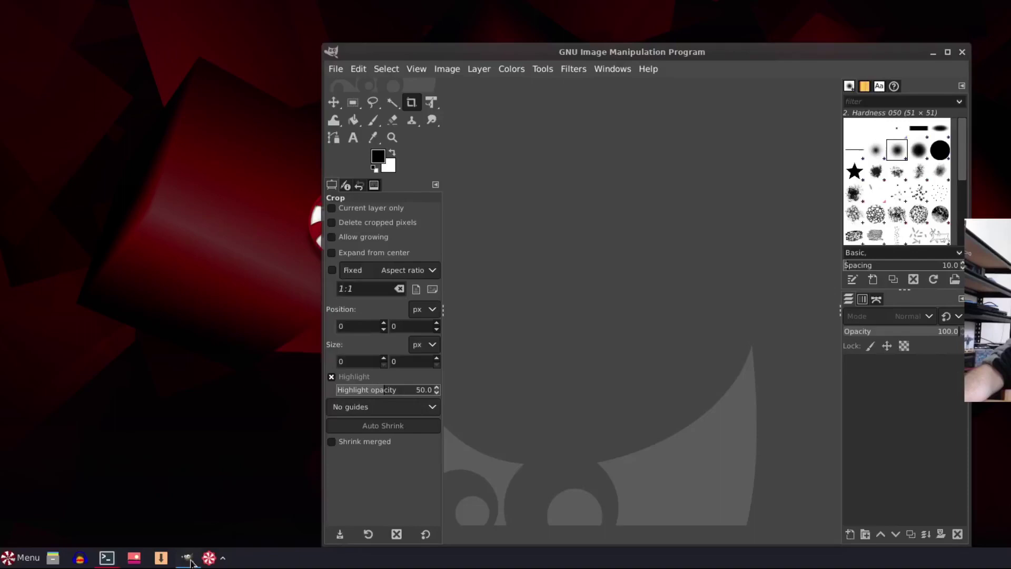
pyautogui.rightClick(189, 559)
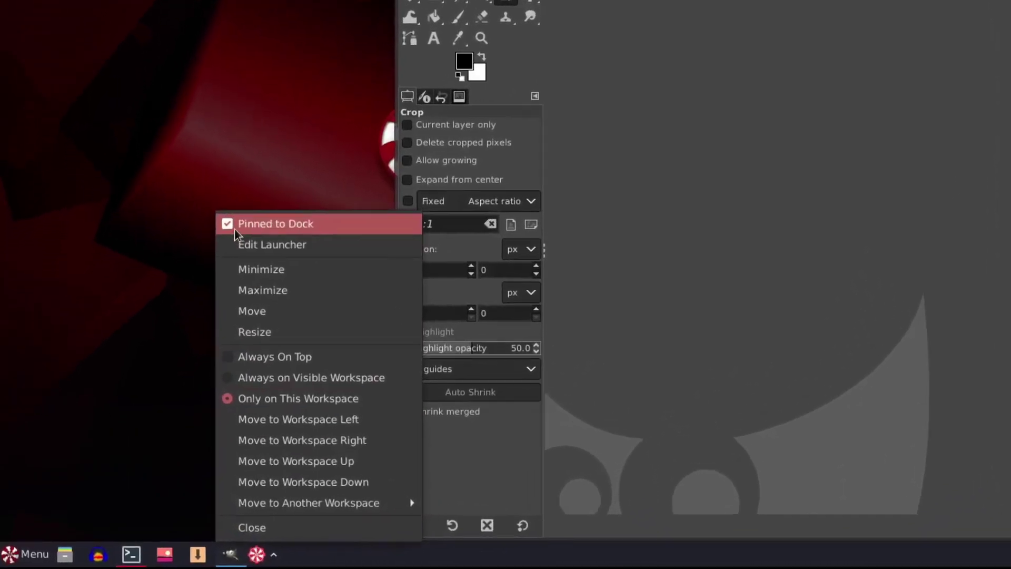
pyautogui.click(263, 220)
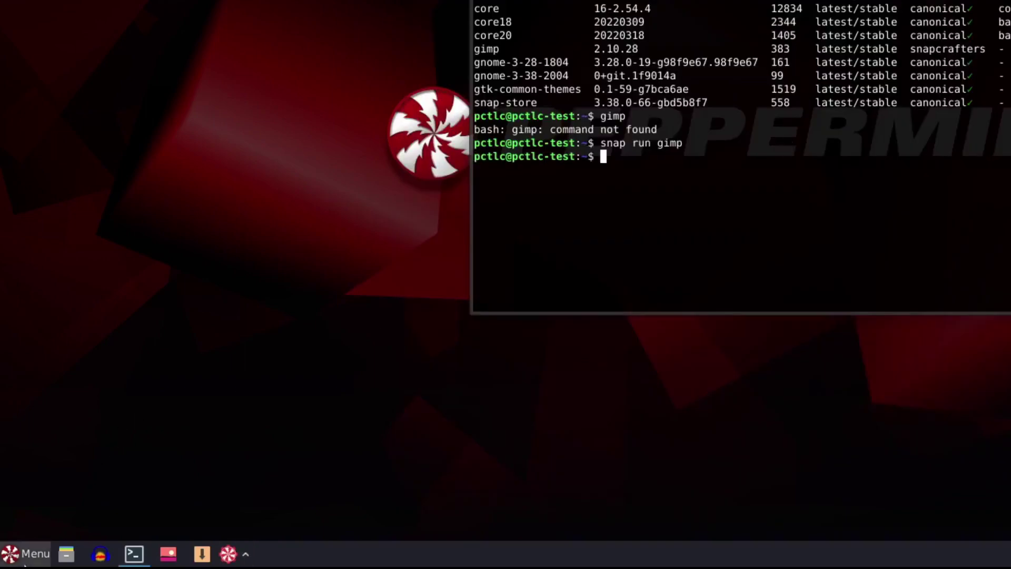
# - Relaunch GIMP from Menu > Graphics, then close the GIMP window
pyautogui.click(26, 554)
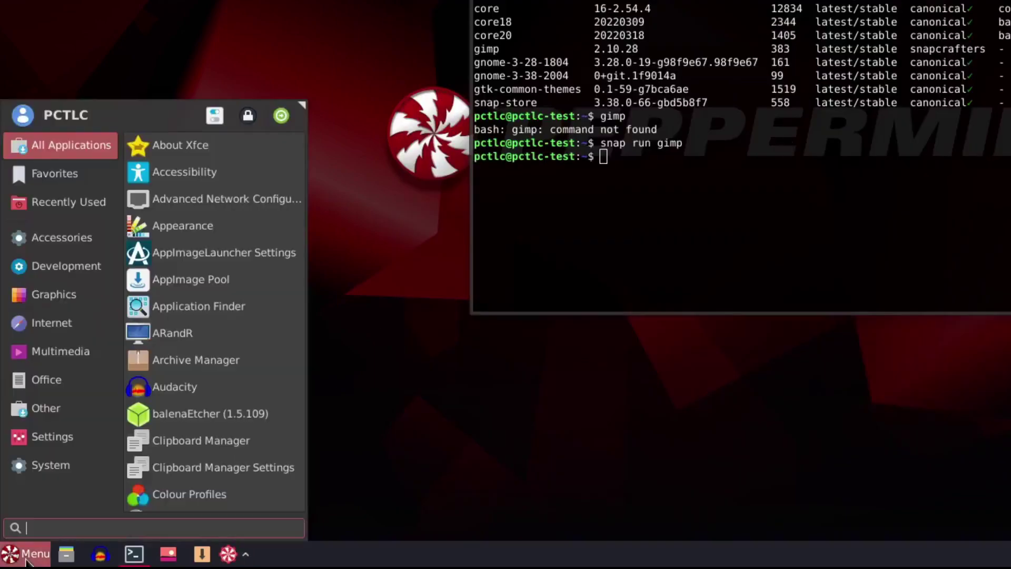
pyautogui.click(49, 290)
pyautogui.click(193, 145)
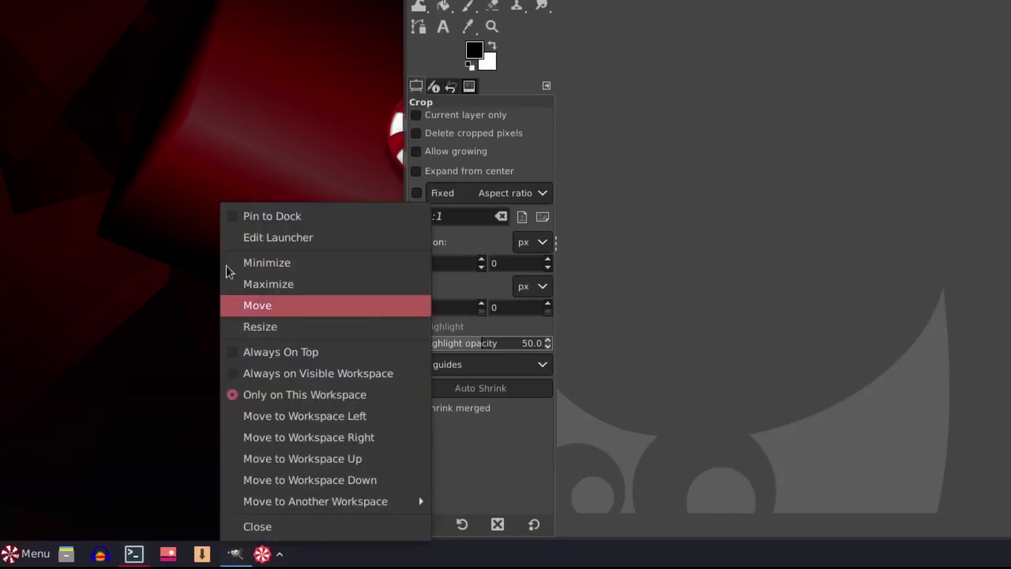
pyautogui.click(244, 217)
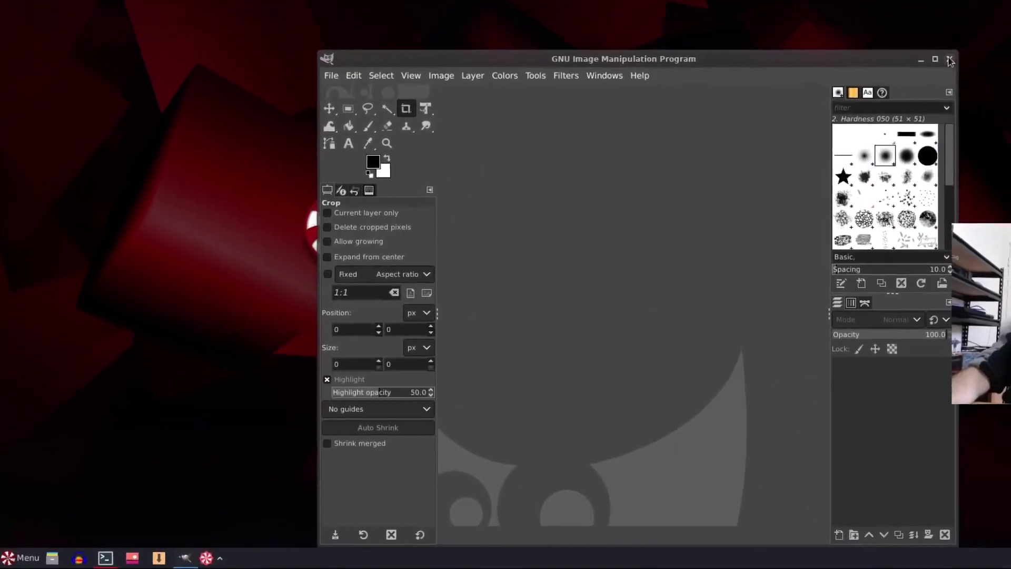
pyautogui.click(949, 61)
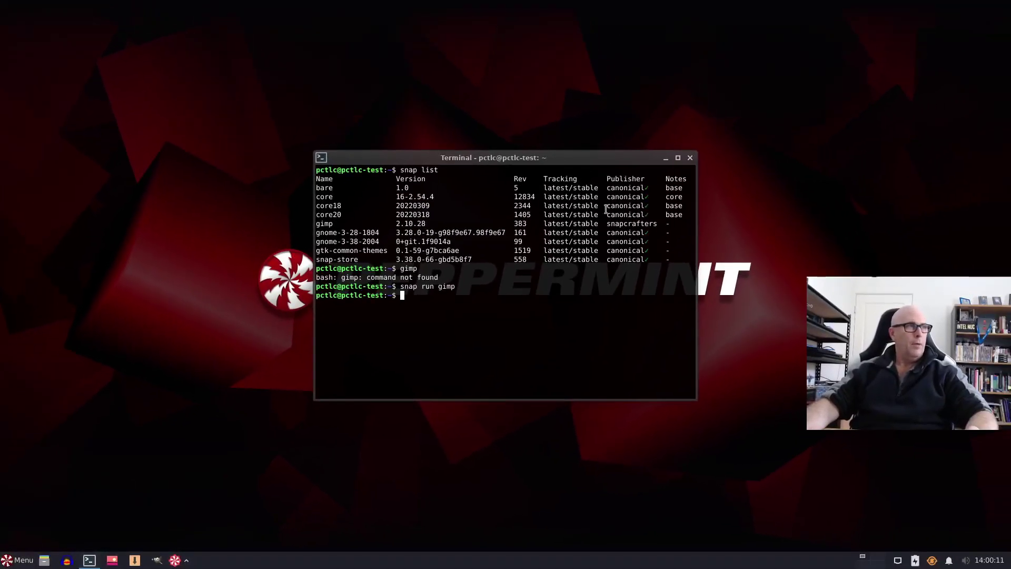
# - Close the terminal and launch Snap Store by searching 'snap' in the menu
pyautogui.click(693, 157)
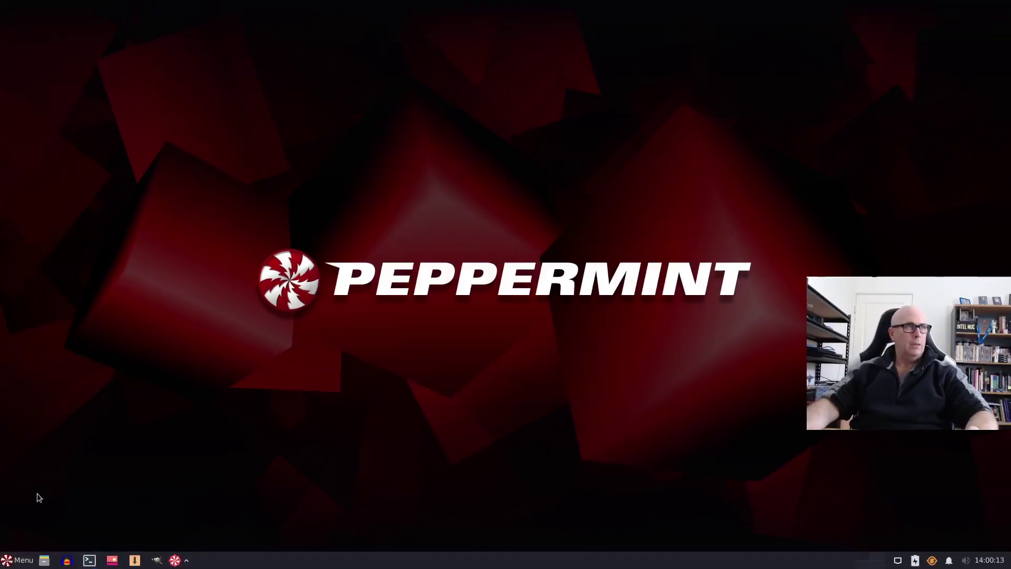
pyautogui.click(16, 561)
pyautogui.write('snap')
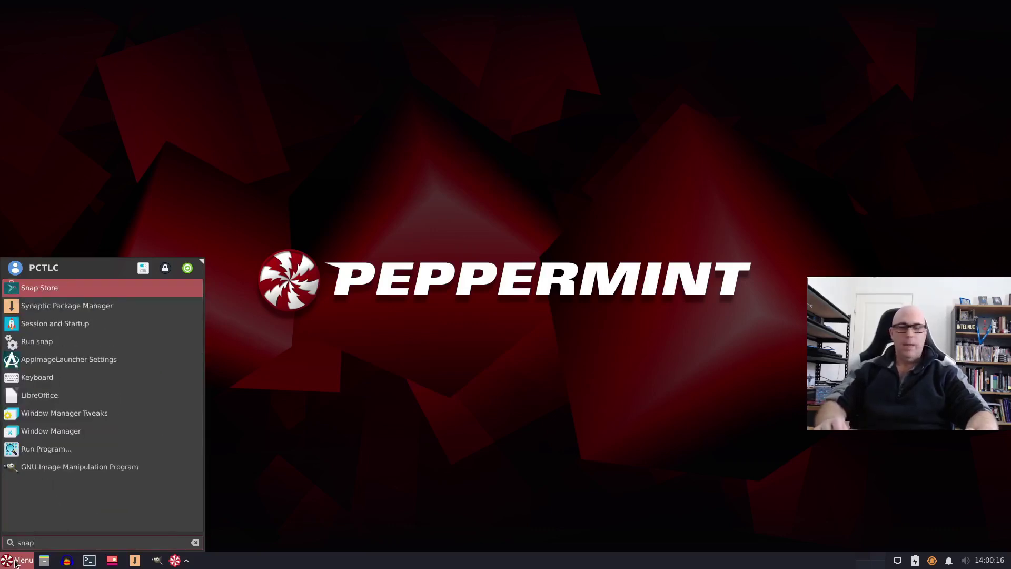
pyautogui.press('Return')
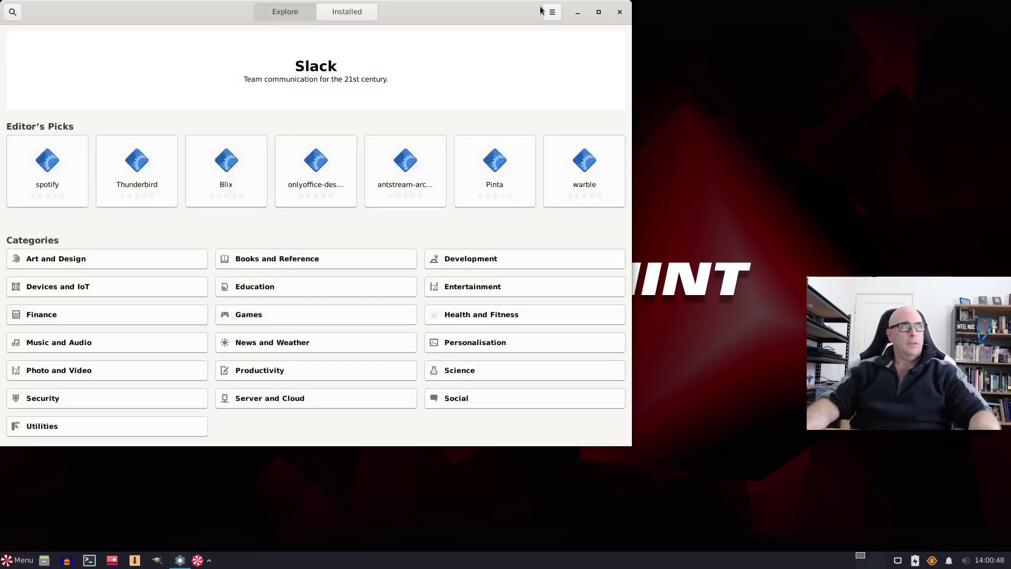
# - View Snap Store's About Software details, then check its taskbar icon's options
pyautogui.click(546, 14)
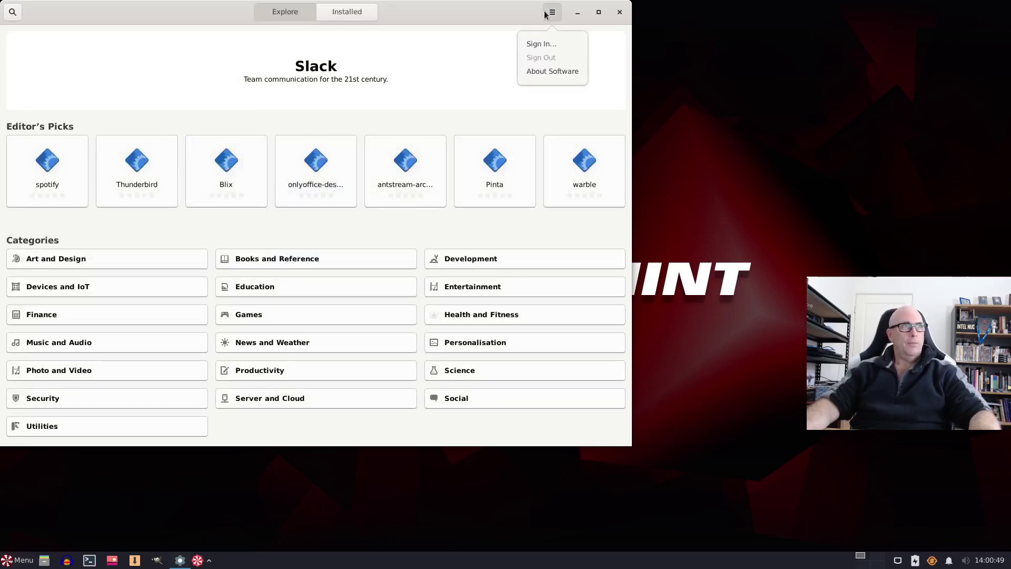
pyautogui.click(549, 70)
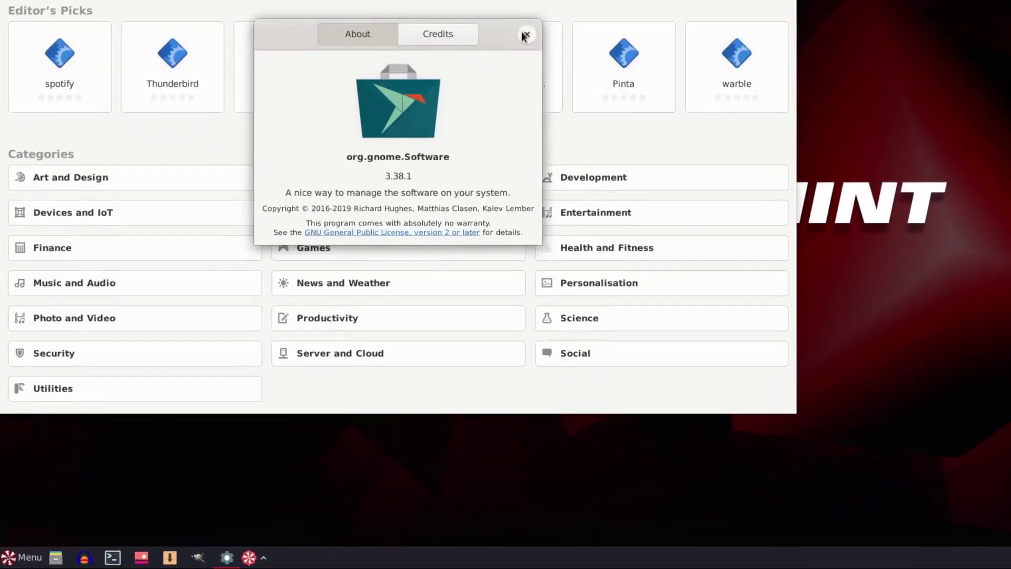
pyautogui.click(495, 66)
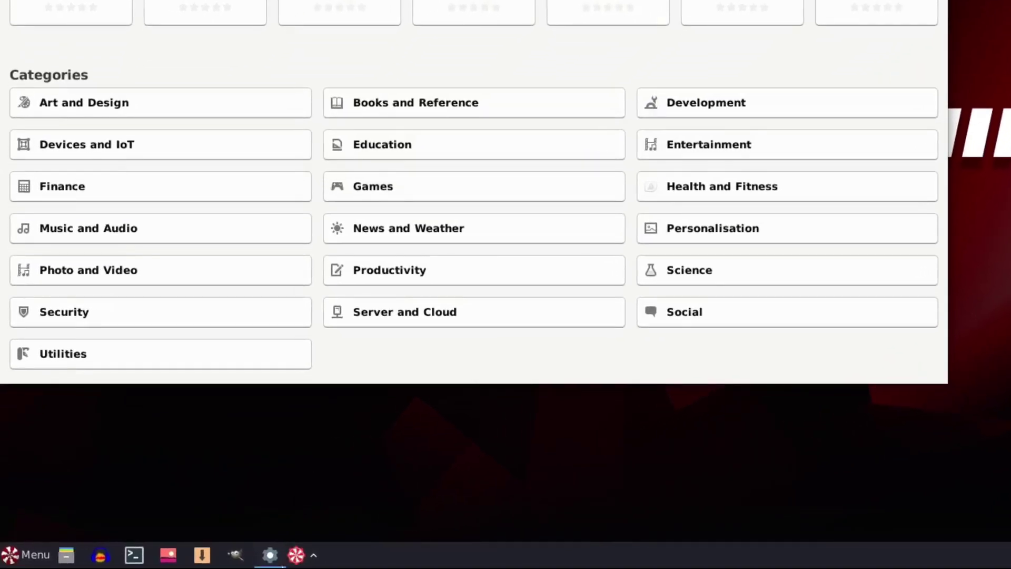
pyautogui.moveTo(266, 559)
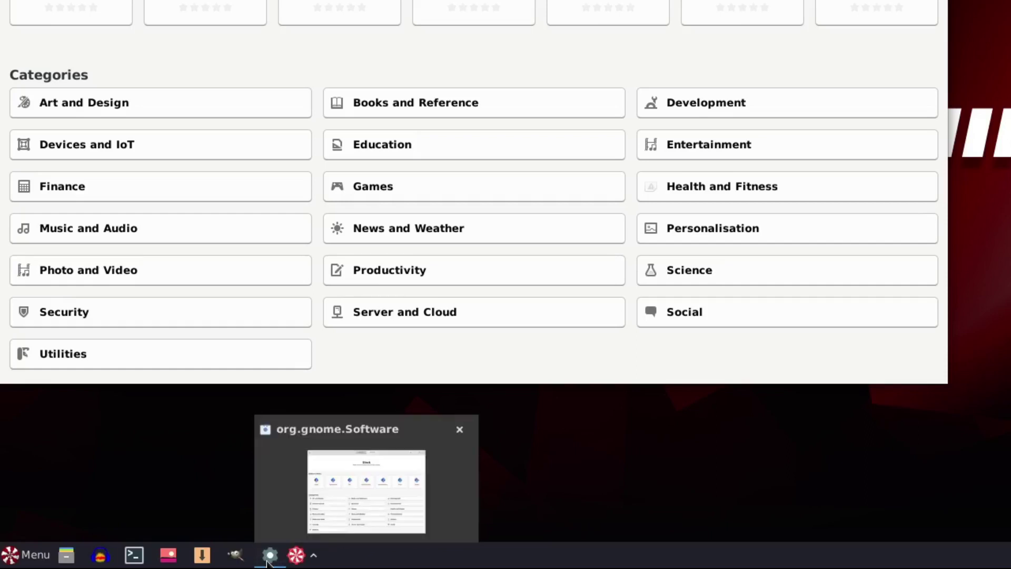
pyautogui.rightClick(267, 559)
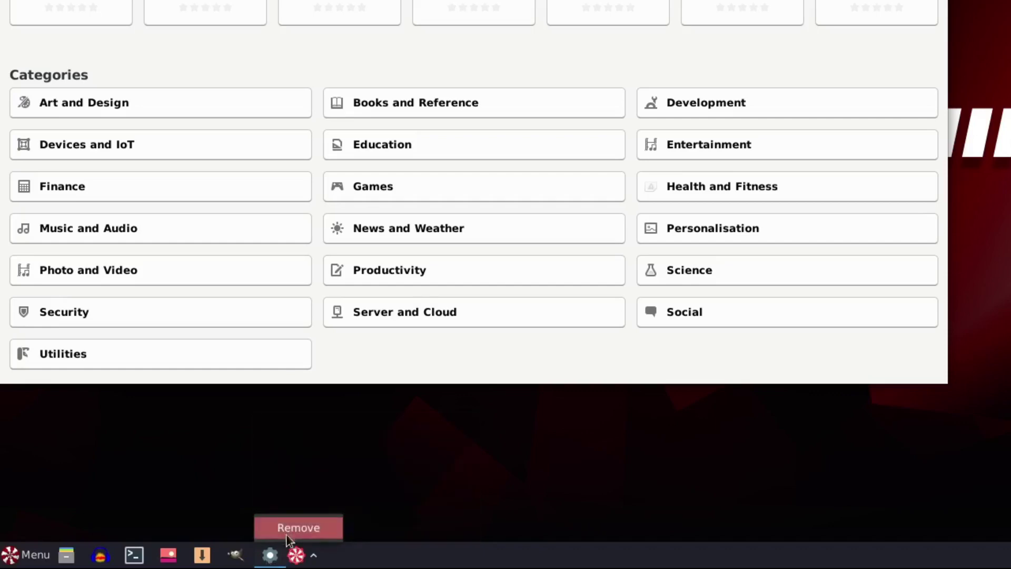
pyautogui.click(533, 436)
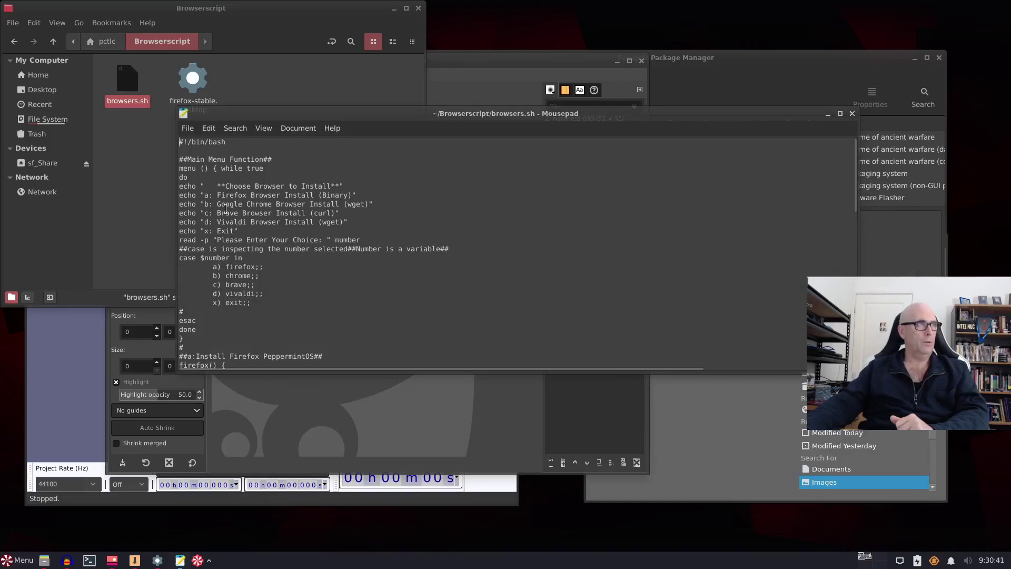
# - Scroll down through the browsers.sh script in Mousepad
pyautogui.scroll(-6, 260, 290)
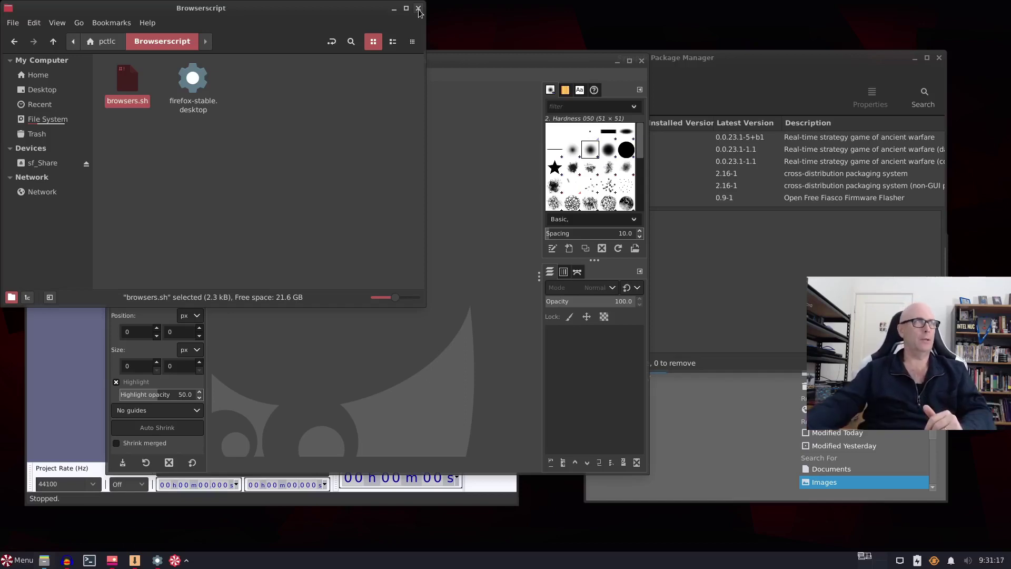
# - Close the Browserscript folder and GIMP, then open xfce4-docklike-plugin.sh in Mousepad
pyautogui.click(418, 9)
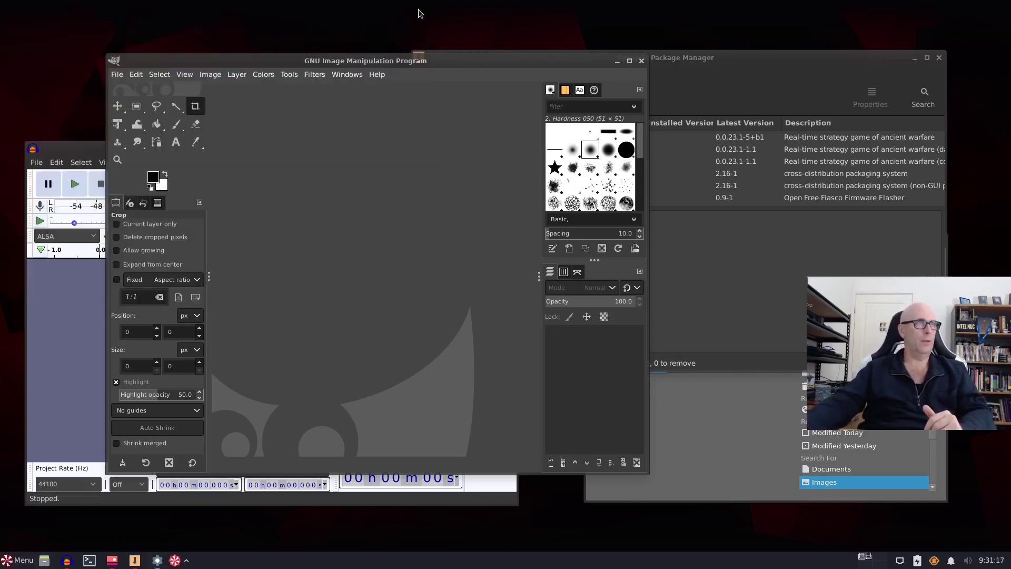
pyautogui.click(641, 62)
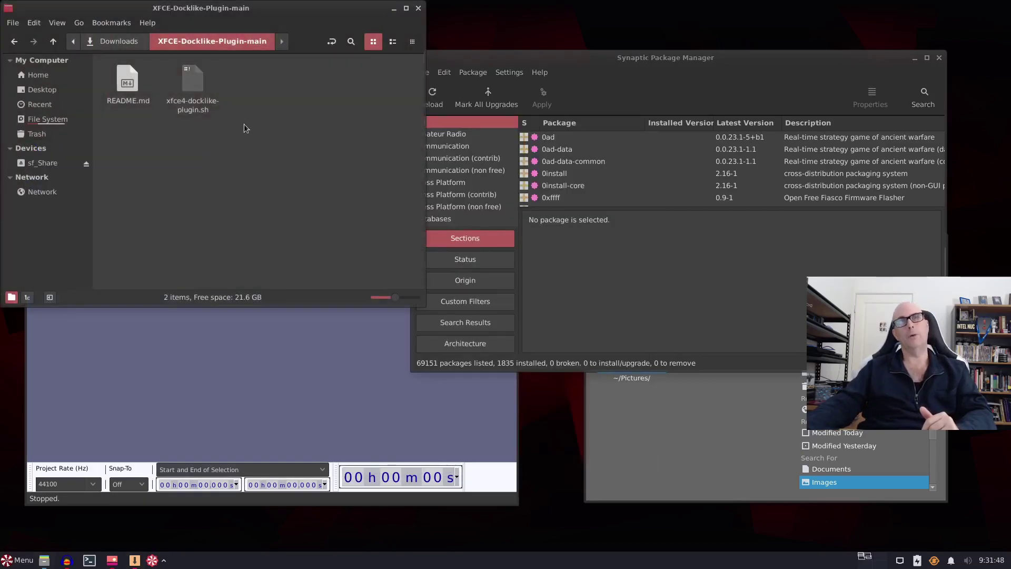
pyautogui.rightClick(192, 88)
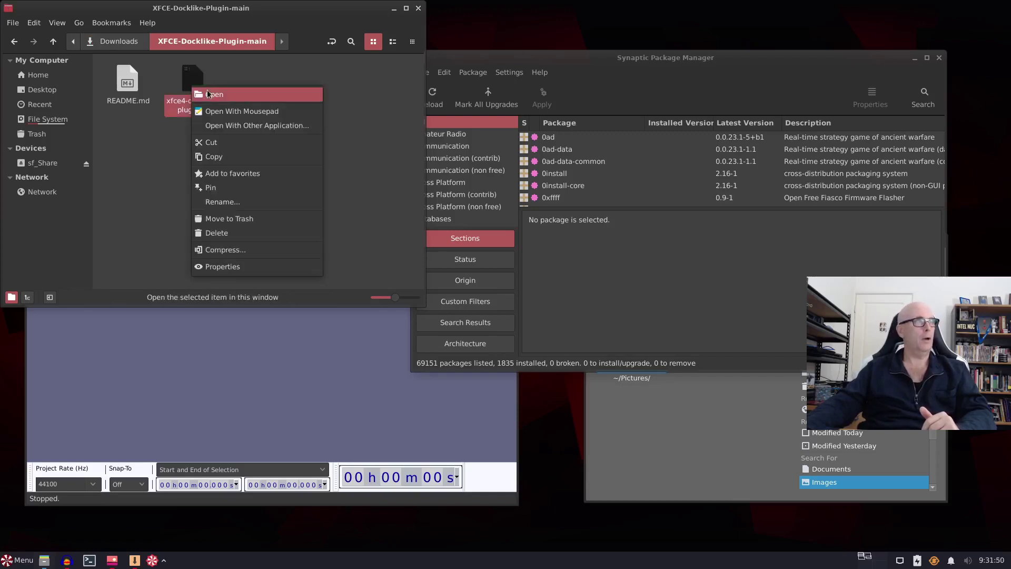
pyautogui.click(241, 111)
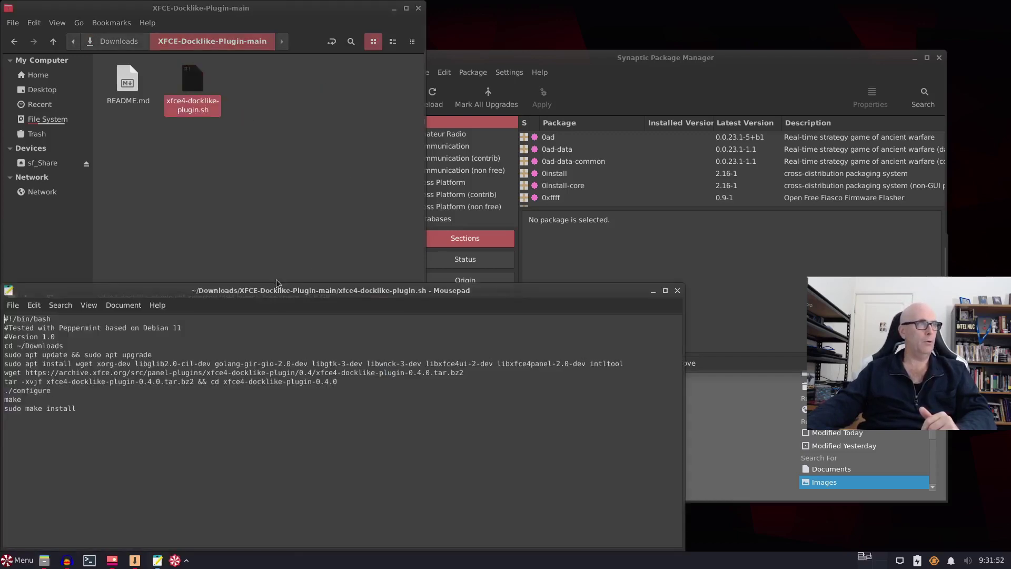
pyautogui.moveTo(267, 290)
pyautogui.mouseDown()
pyautogui.moveTo(294, 258)
pyautogui.moveTo(276, 278)
pyautogui.mouseUp()
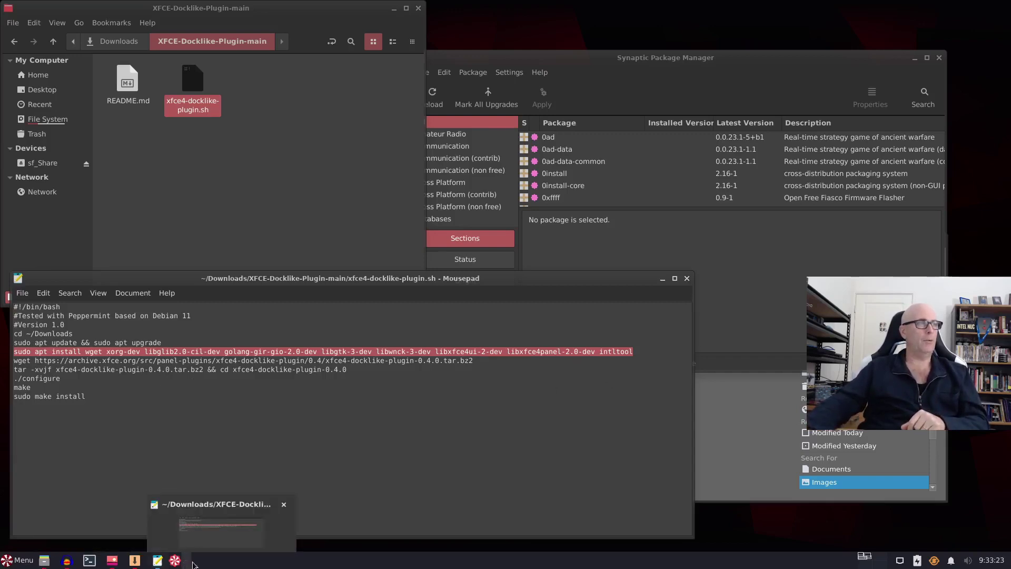
# - Preview the open windows from the dock icons and bring up Firefox's docklike plugin docs page
pyautogui.click(94, 562)
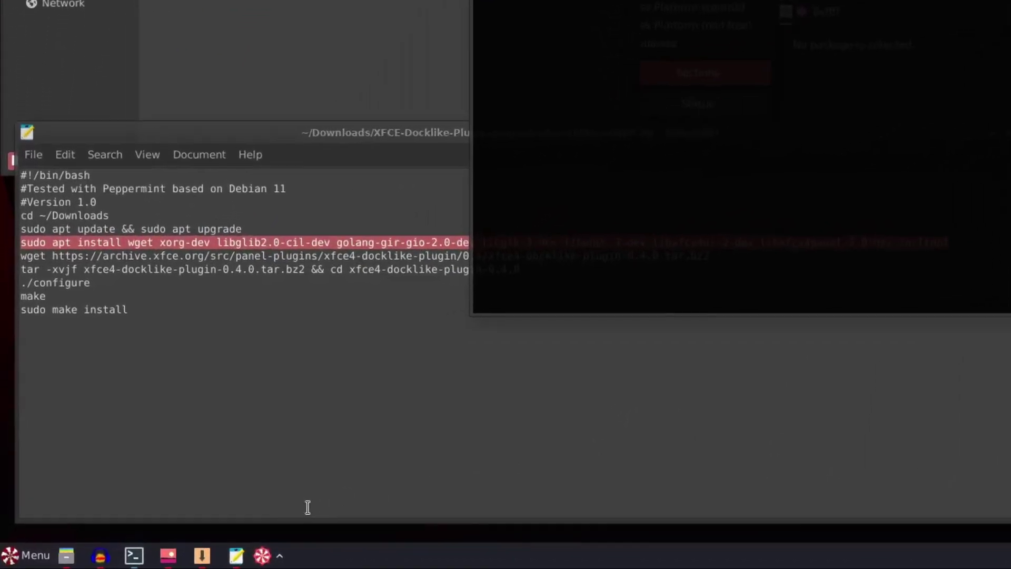
pyautogui.moveTo(157, 561)
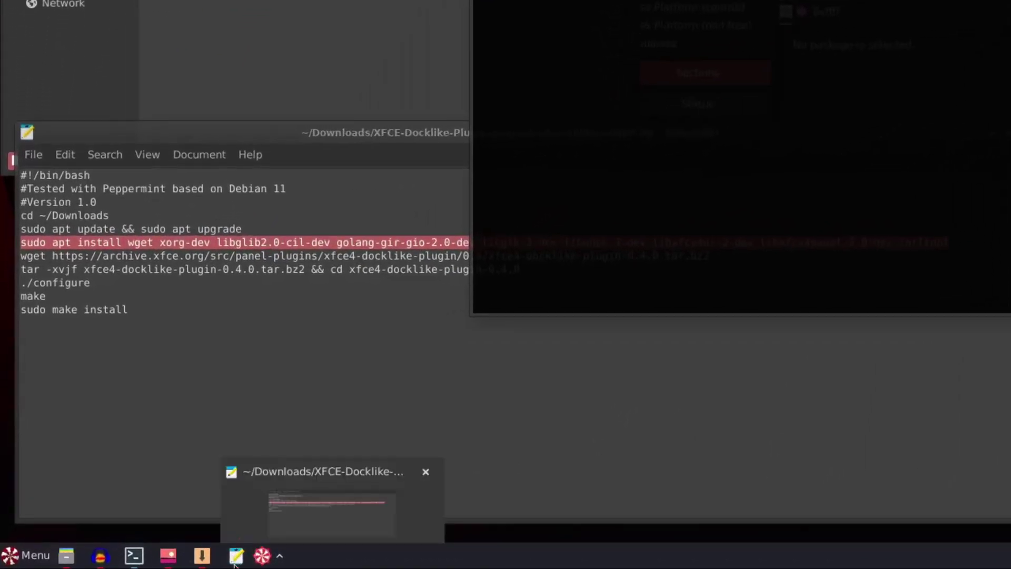
pyautogui.moveTo(202, 562)
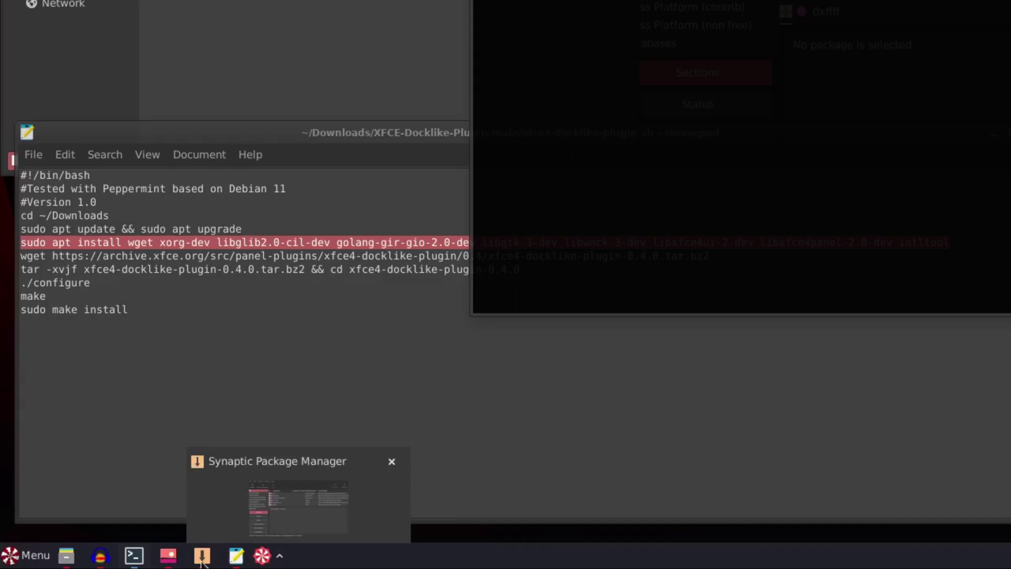
pyautogui.moveTo(166, 558)
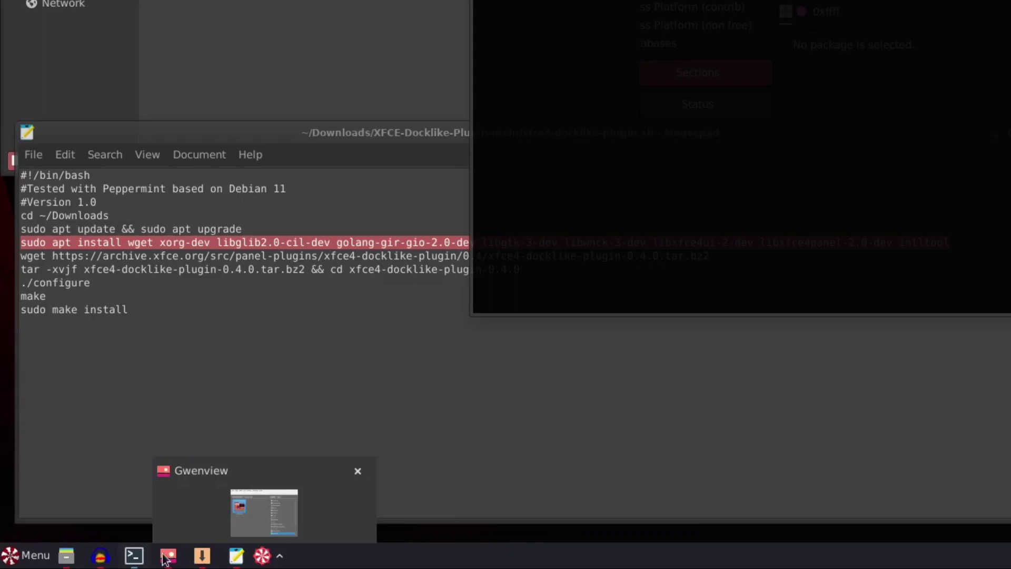
pyautogui.moveTo(134, 560)
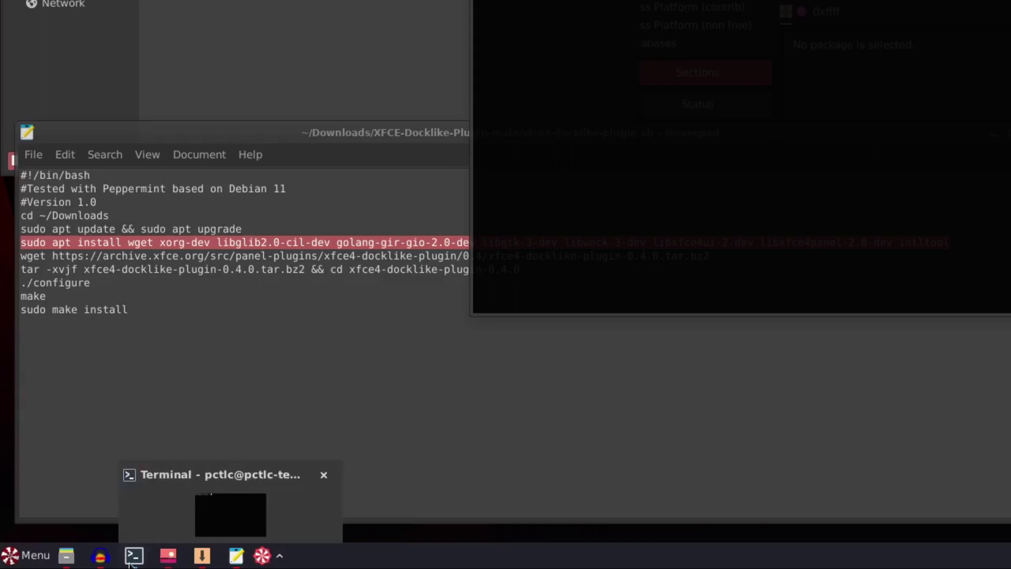
pyautogui.moveTo(69, 563)
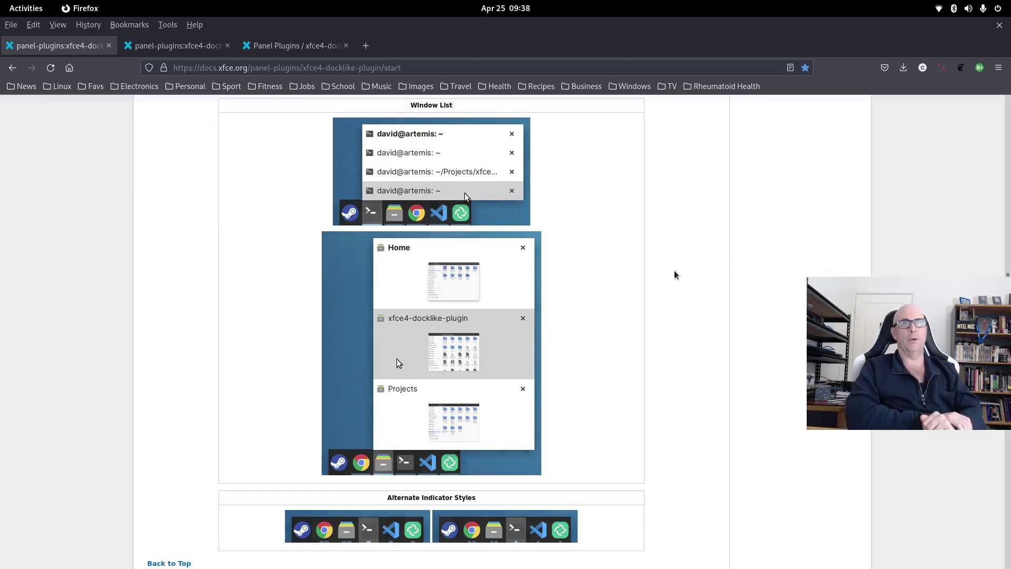
# - Jump back to the top of the xfce4-docklike-plugin docs page showing the Docklike Taskbar introduction
pyautogui.press('Home')
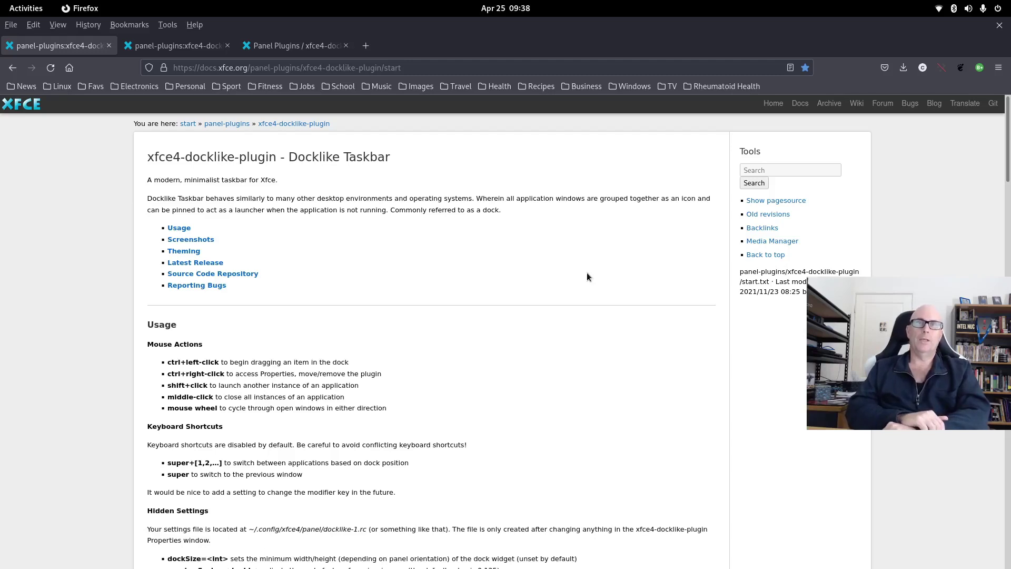